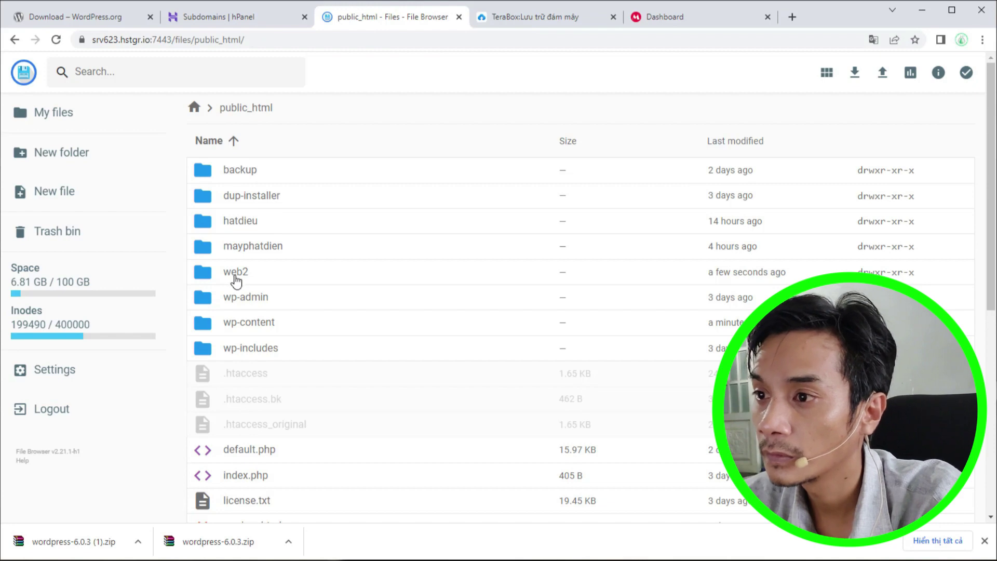
# - Open public_html/web2/caiwp in File Browser and bring up the upload choices
pyautogui.doubleClick(235, 274)
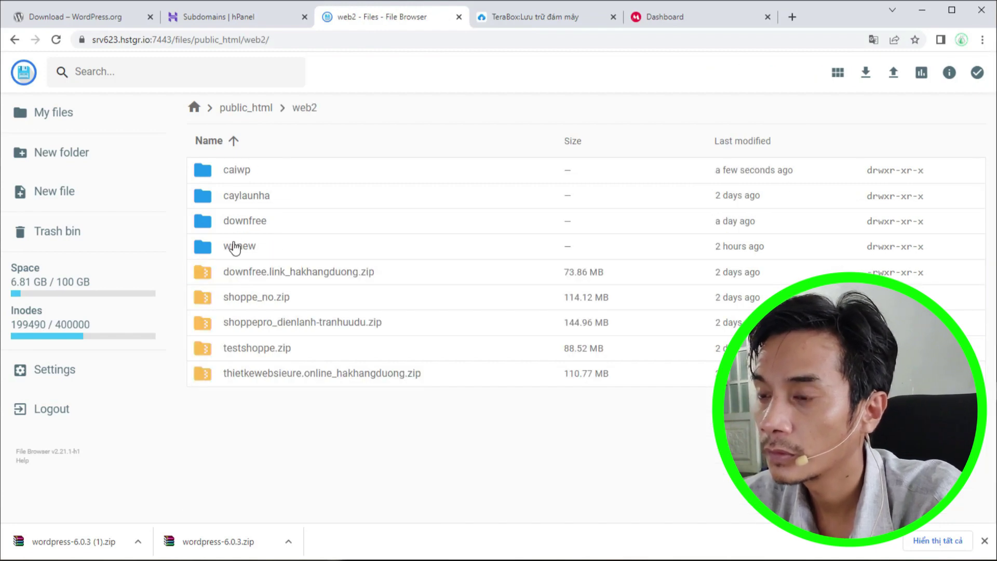
pyautogui.doubleClick(238, 172)
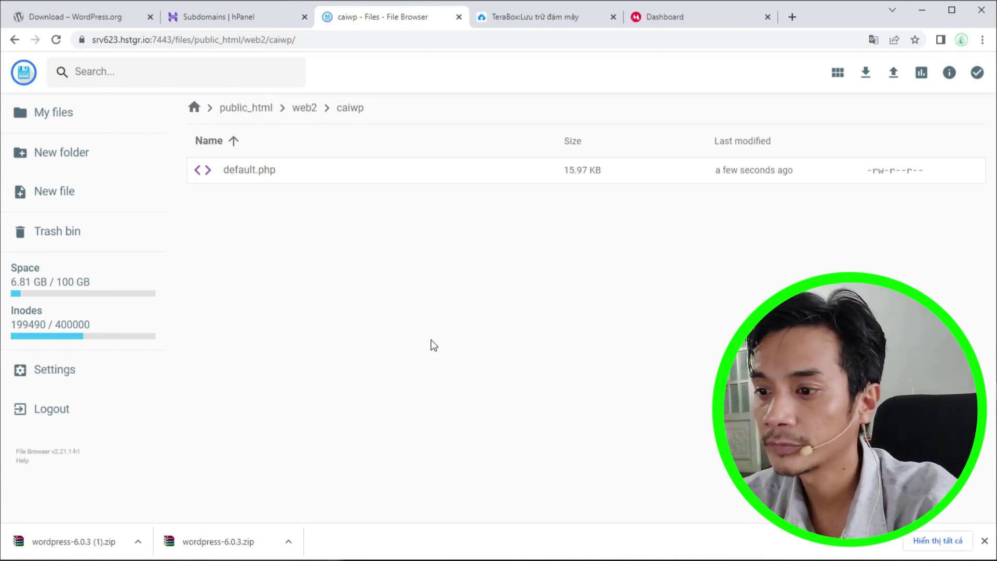
pyautogui.click(985, 540)
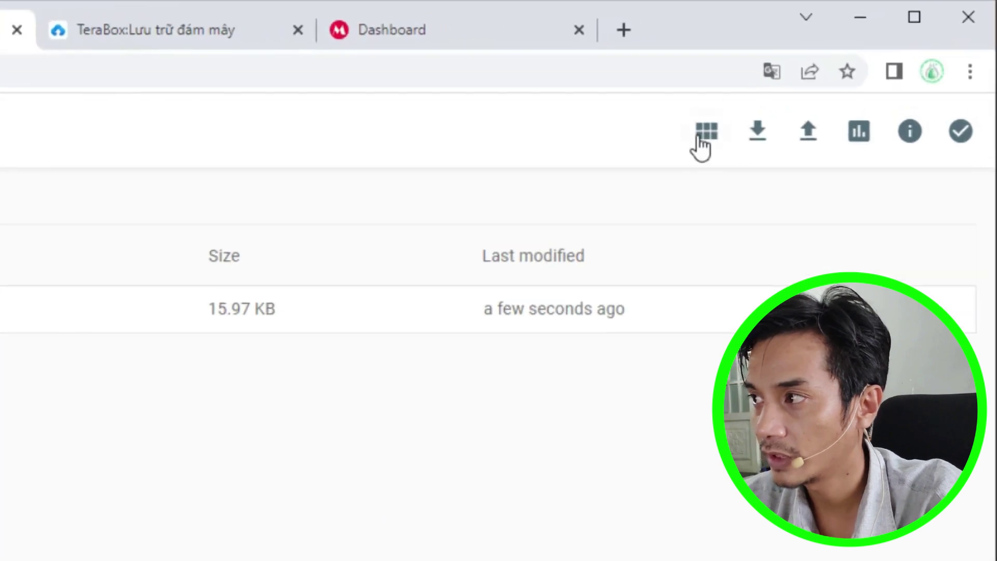
pyautogui.click(834, 113)
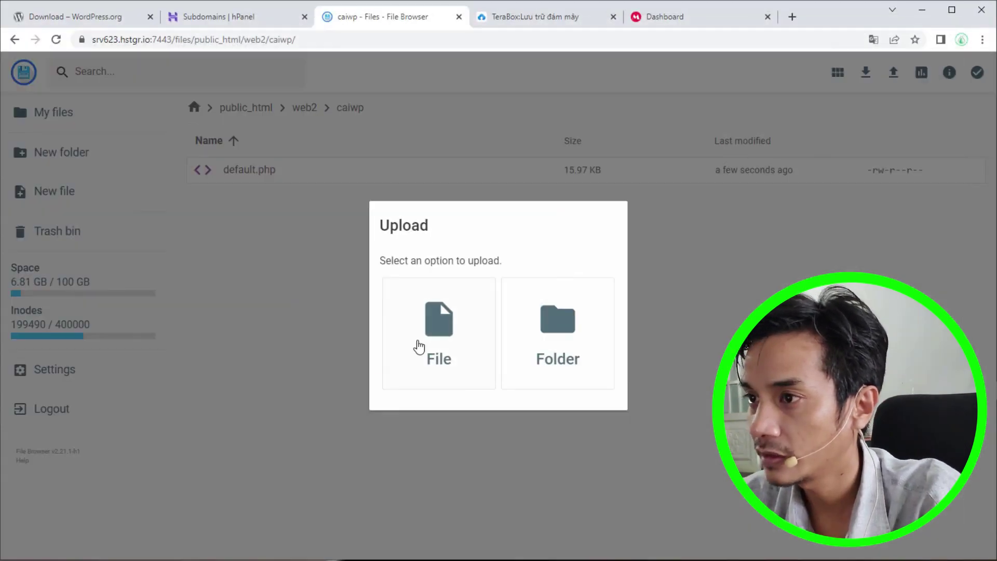
# - Upload the wordpress-6.0.3 zip archive as a single file into caiwp
pyautogui.click(419, 345)
pyautogui.scroll(-3, 308, 267)
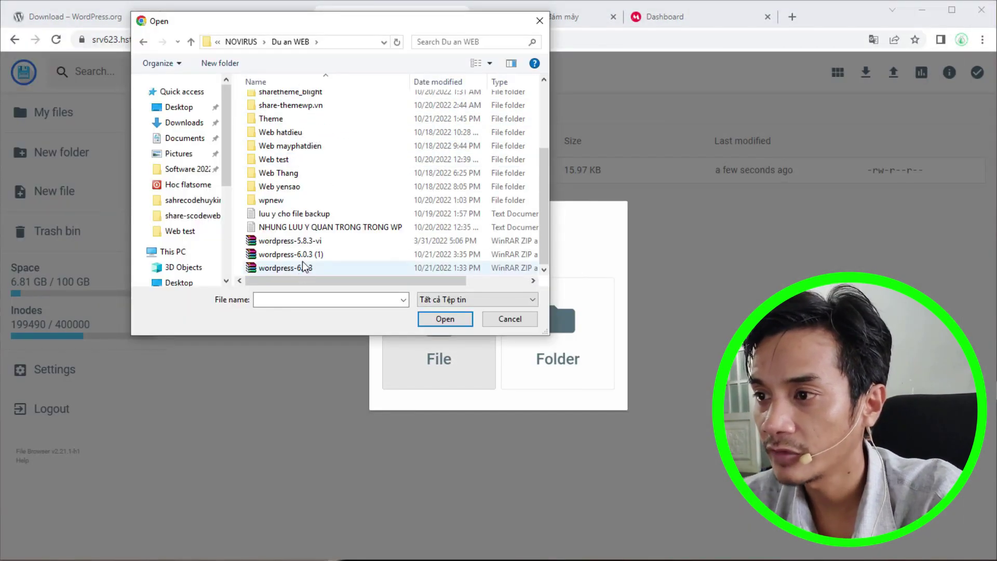
pyautogui.click(306, 258)
pyautogui.click(290, 267)
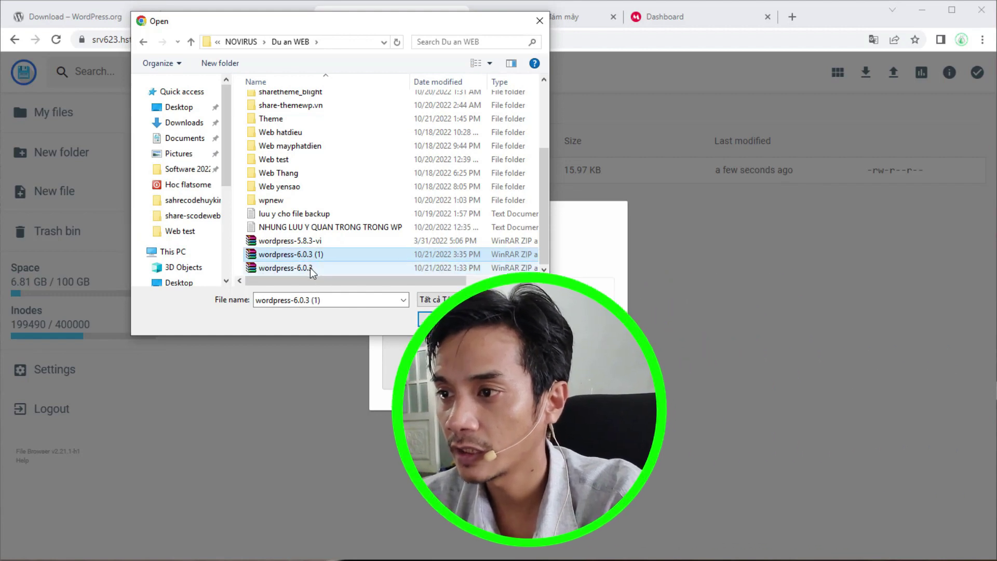
pyautogui.press('Return')
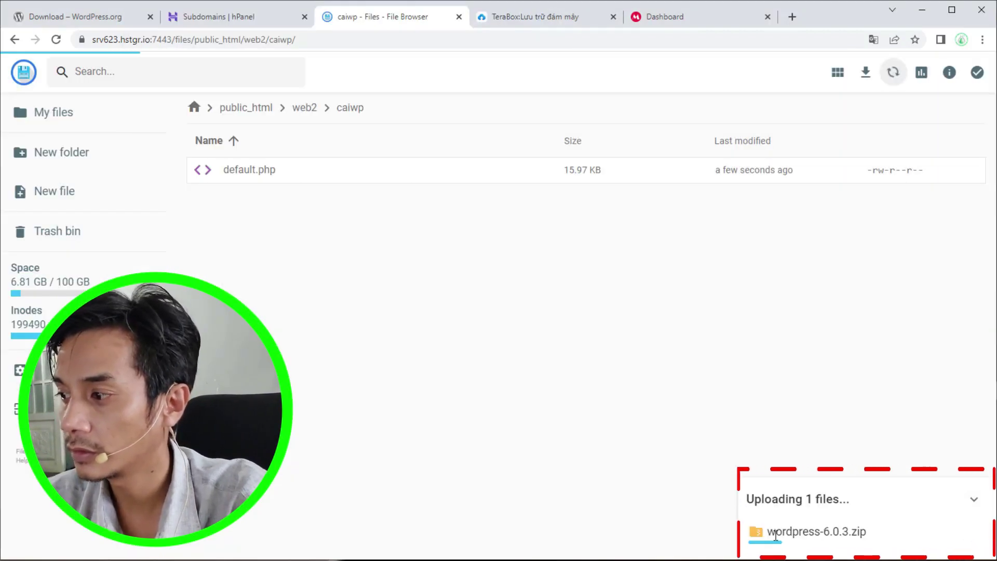
pyautogui.moveTo(774, 531); pyautogui.dragTo(889, 540)
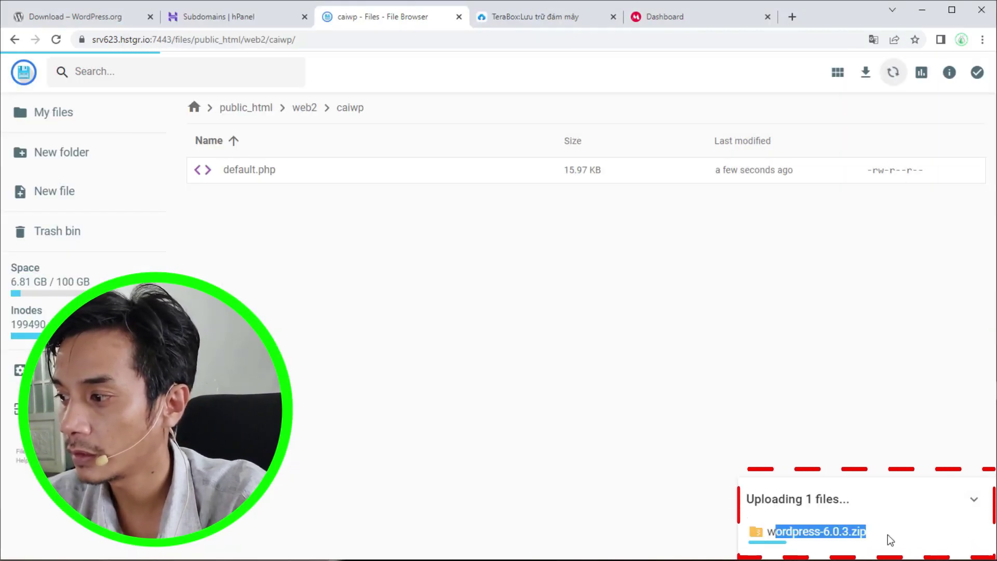
pyautogui.doubleClick(793, 531)
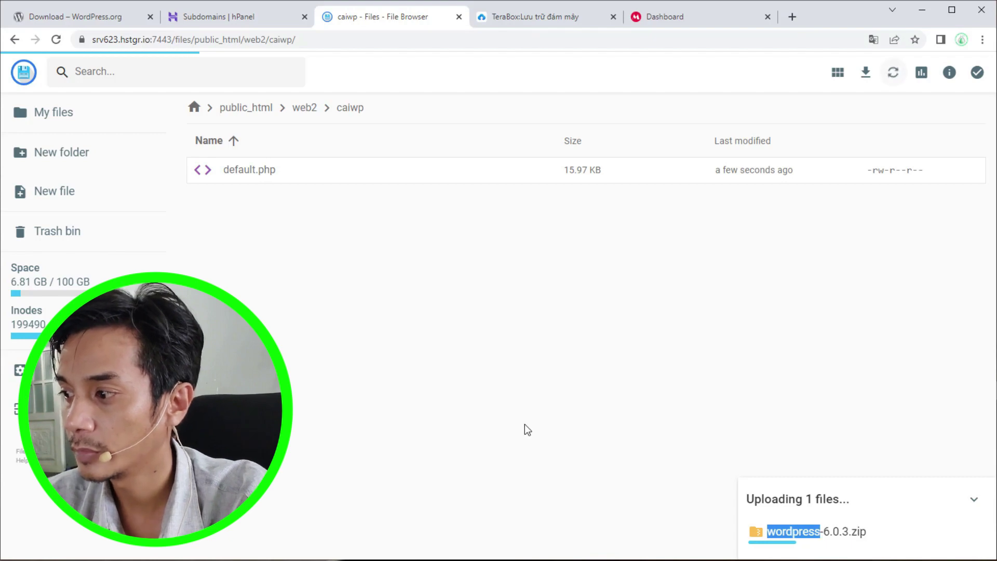
pyautogui.click(824, 533)
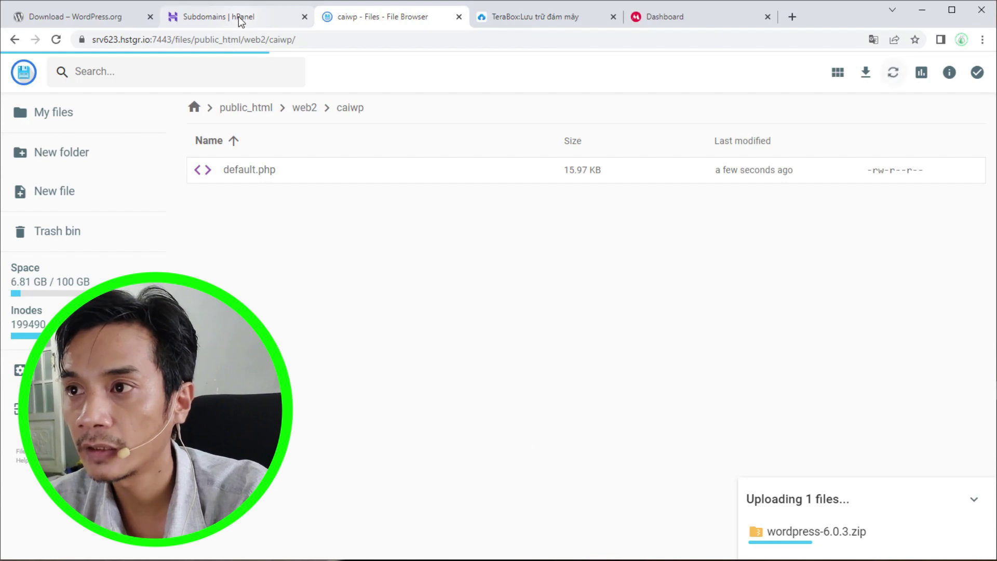
# - Switch to hPanel and go to the MySQL Databases page
pyautogui.click(219, 17)
pyautogui.scroll(3, 313, 131)
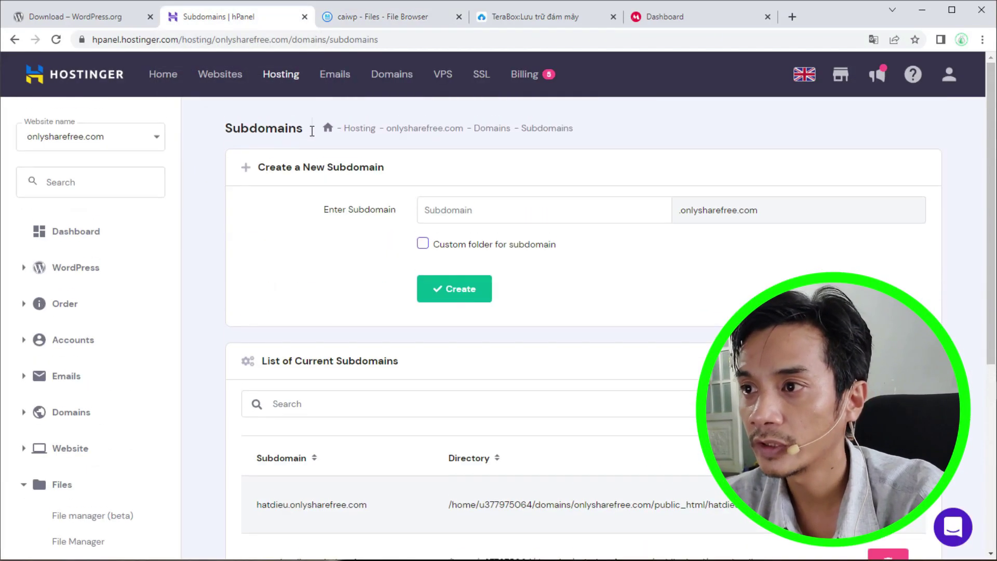
pyautogui.scroll(-6, 250, 166)
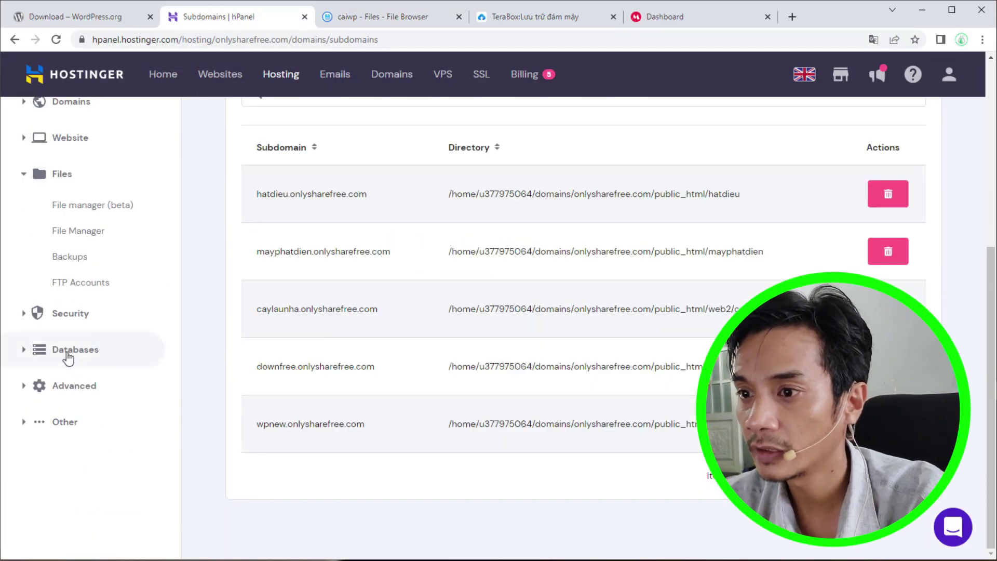
pyautogui.click(68, 414)
pyautogui.scroll(-2, 604, 339)
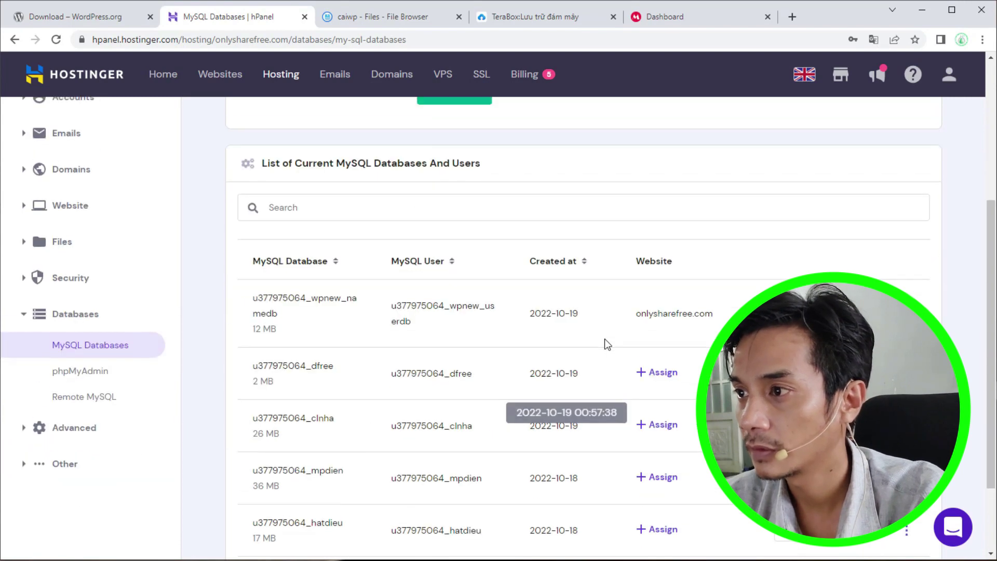
pyautogui.scroll(5, 640, 262)
# - Create database caimoiwp with user caimoiwp and a new password
pyautogui.click(587, 215)
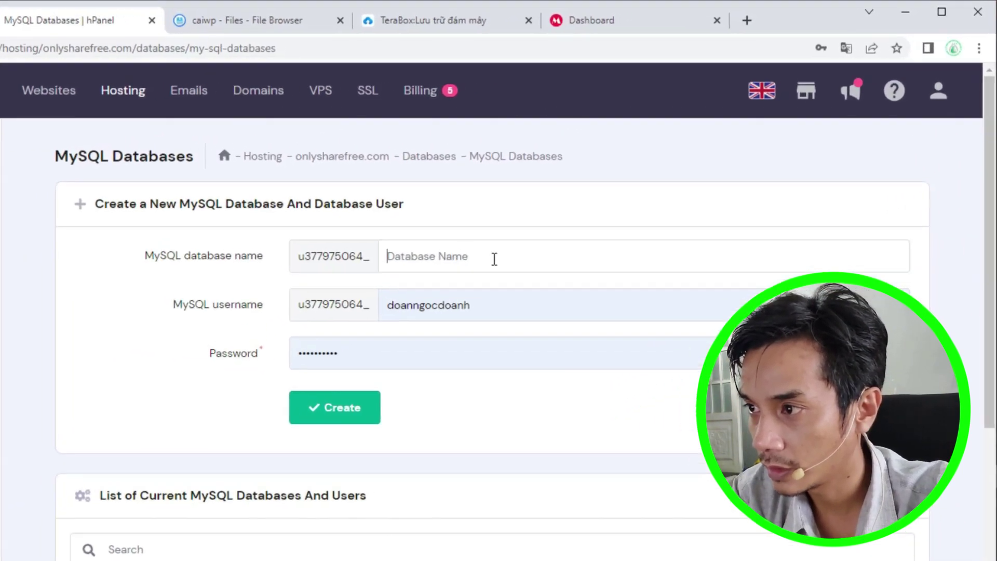
pyautogui.write('caimoiwp')
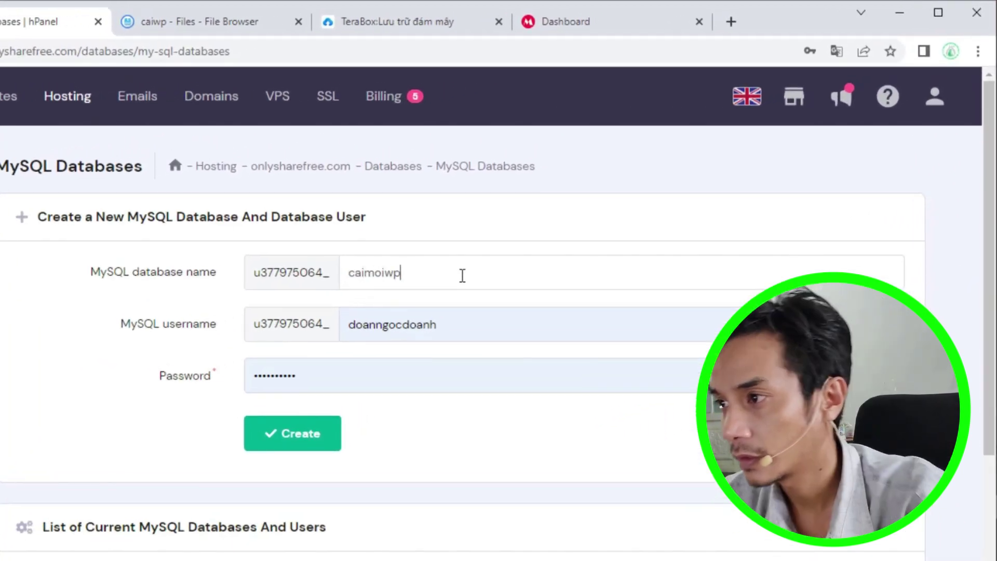
pyautogui.hotkey('ctrl', 'a')
pyautogui.hotkey('ctrl', 'c')
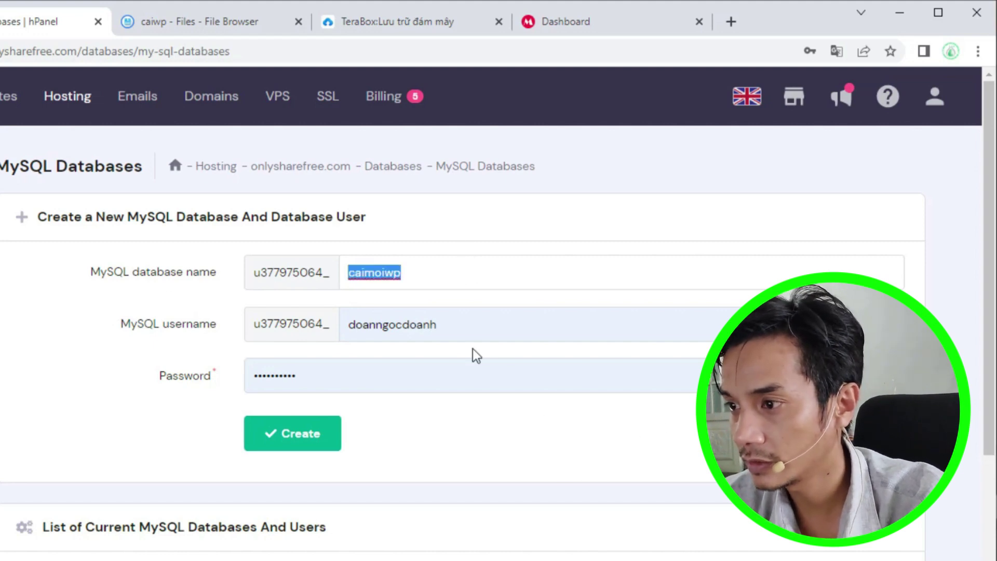
pyautogui.click(468, 325)
pyautogui.write('c')
pyautogui.hotkey('ctrl', 'a')
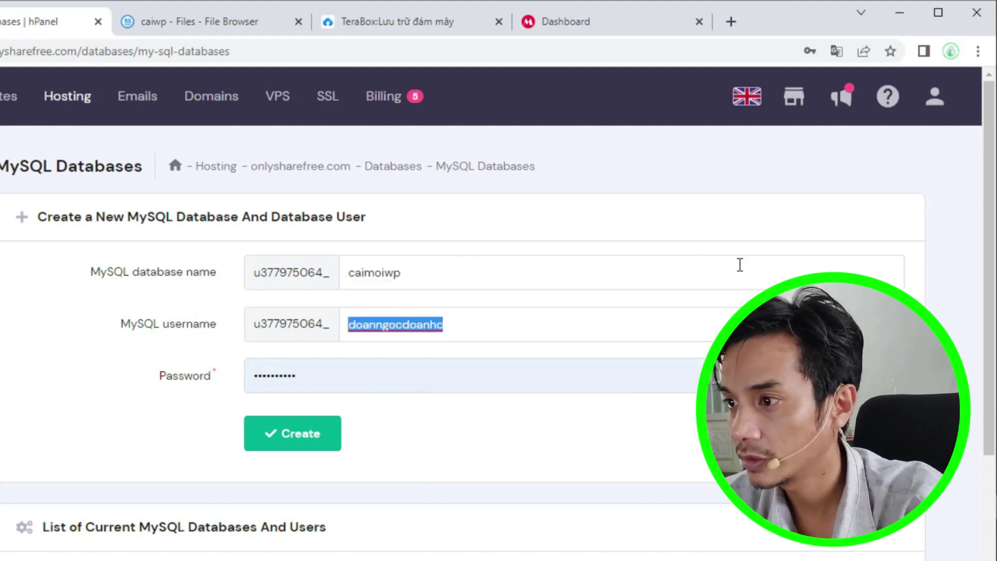
pyautogui.hotkey('ctrl', 'v')
pyautogui.click(482, 375)
pyautogui.hotkey('ctrl', 'a')
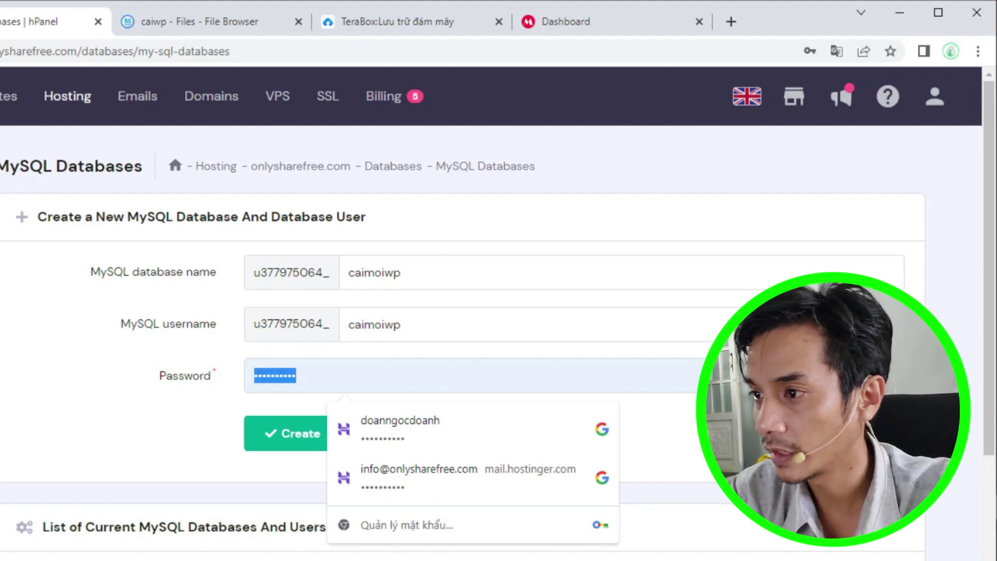
pyautogui.write('••••••••••')
pyautogui.click(332, 442)
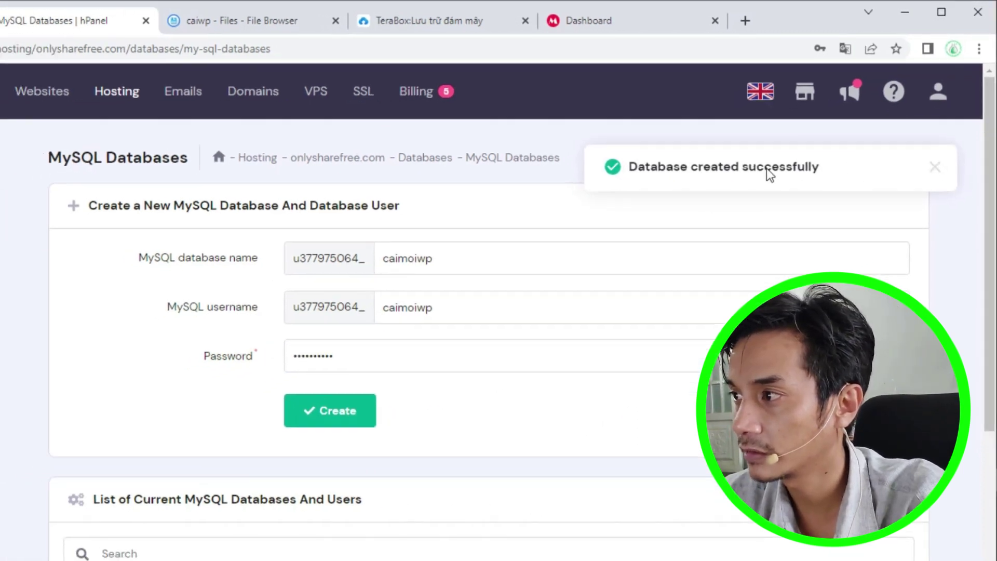
# - Check the upload progress, then copy the new database and user names into a note
pyautogui.doubleClick(769, 167)
pyautogui.click(232, 20)
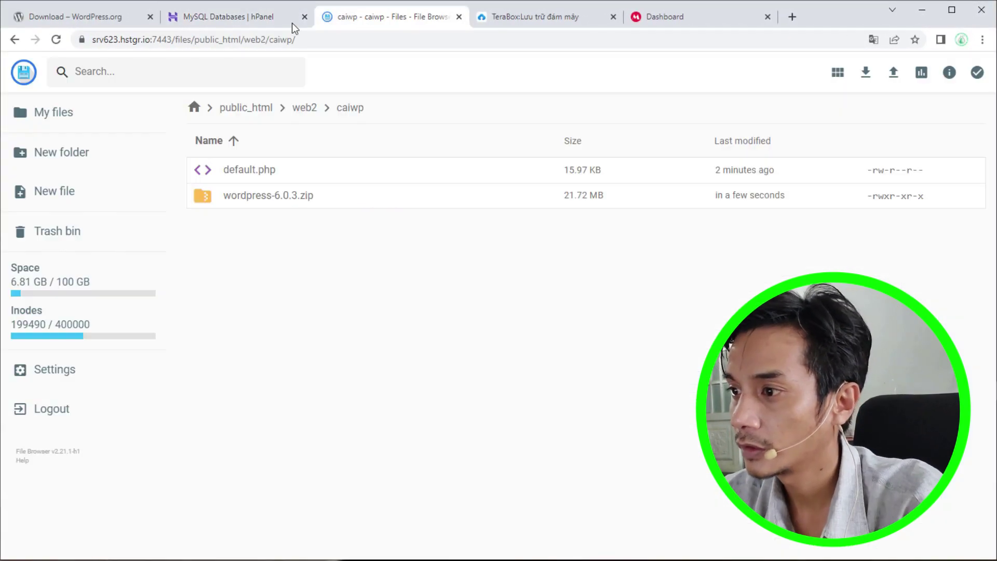
pyautogui.click(54, 20)
pyautogui.scroll(-5, 547, 312)
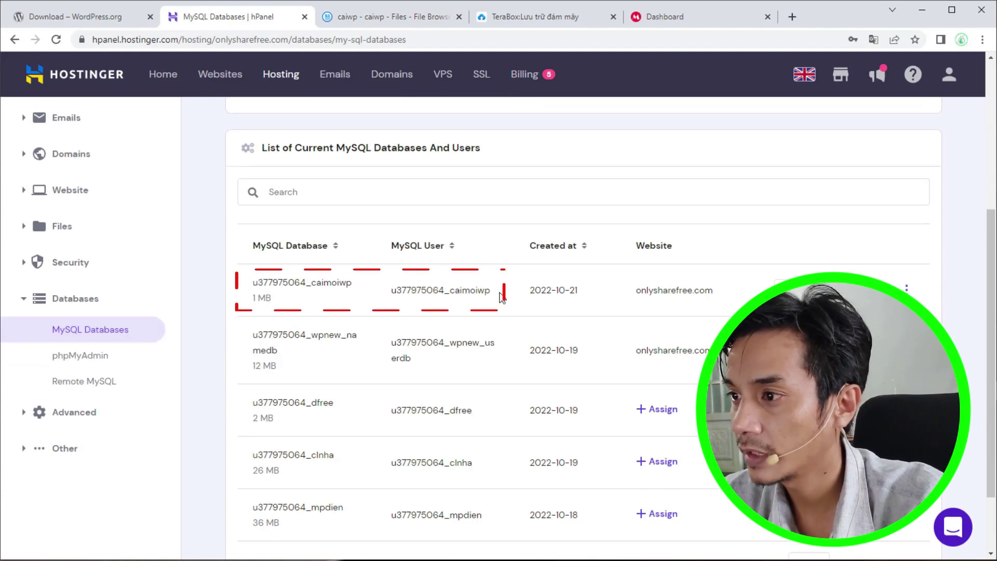
pyautogui.moveTo(490, 291); pyautogui.dragTo(252, 288)
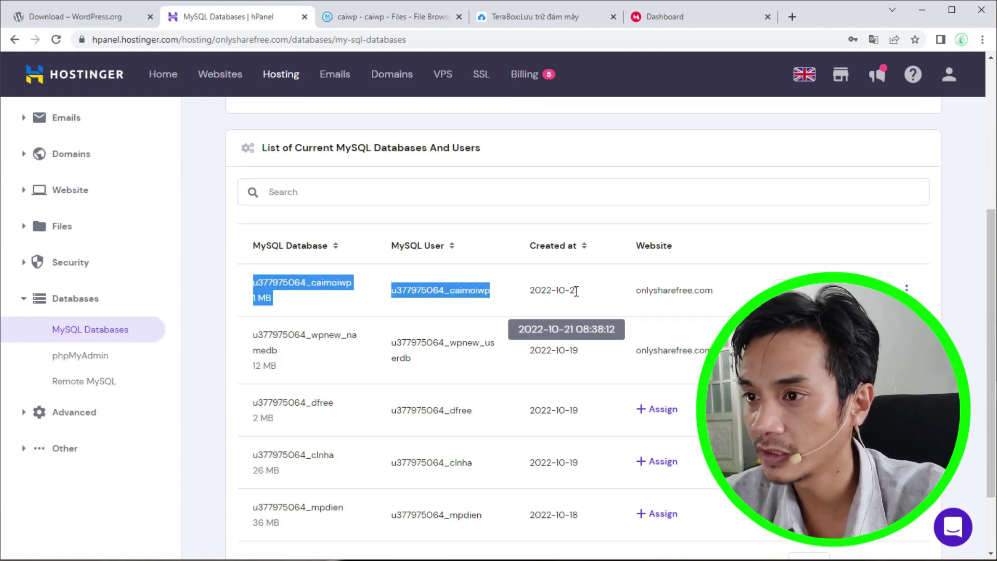
pyautogui.hotkey('ctrl', 'c')
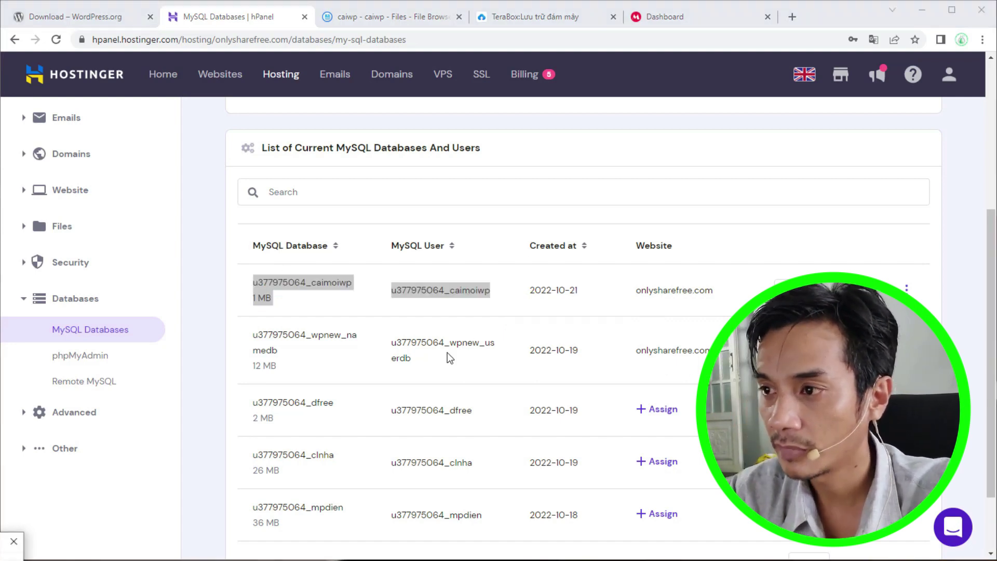
pyautogui.hotkey('alt', 'Tab')
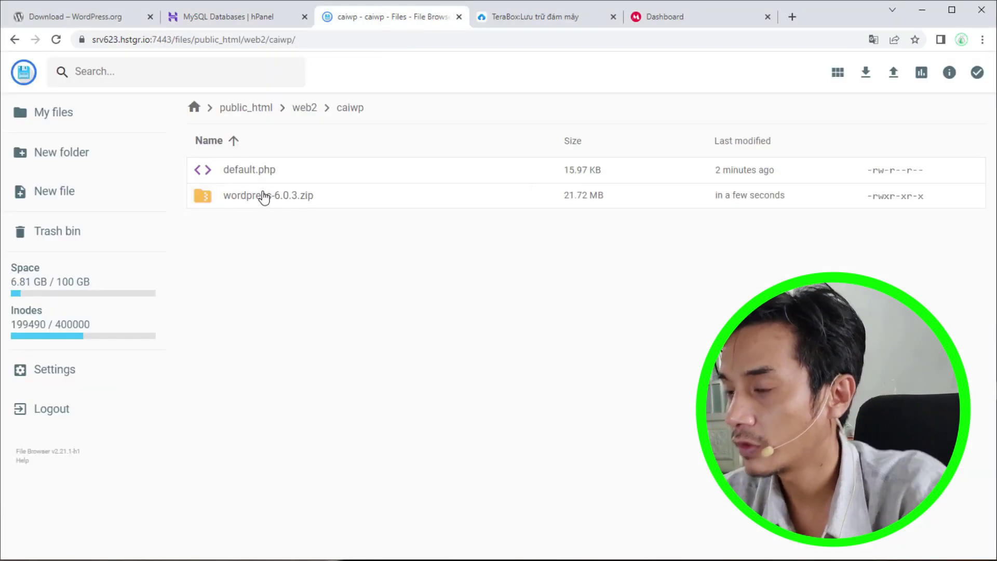
# - Unarchive wordpress-6.0.3.zip into a new giainen folder and open that folder
pyautogui.click(263, 195)
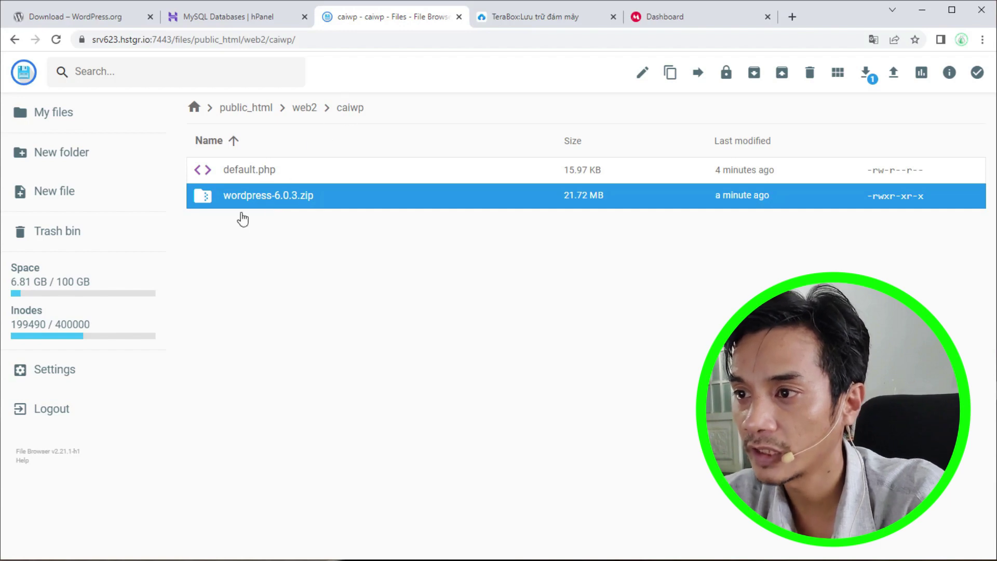
pyautogui.rightClick(242, 195)
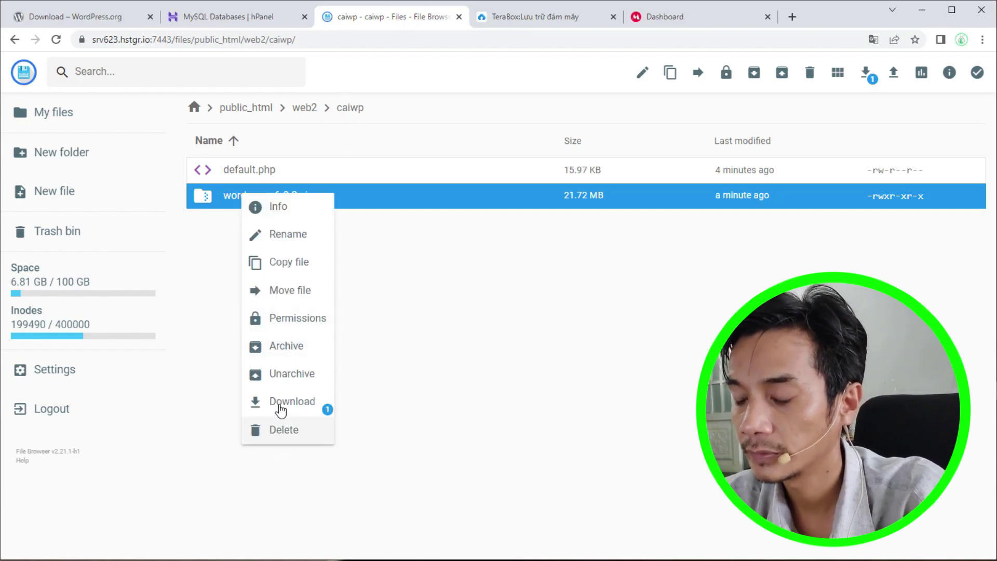
pyautogui.click(278, 374)
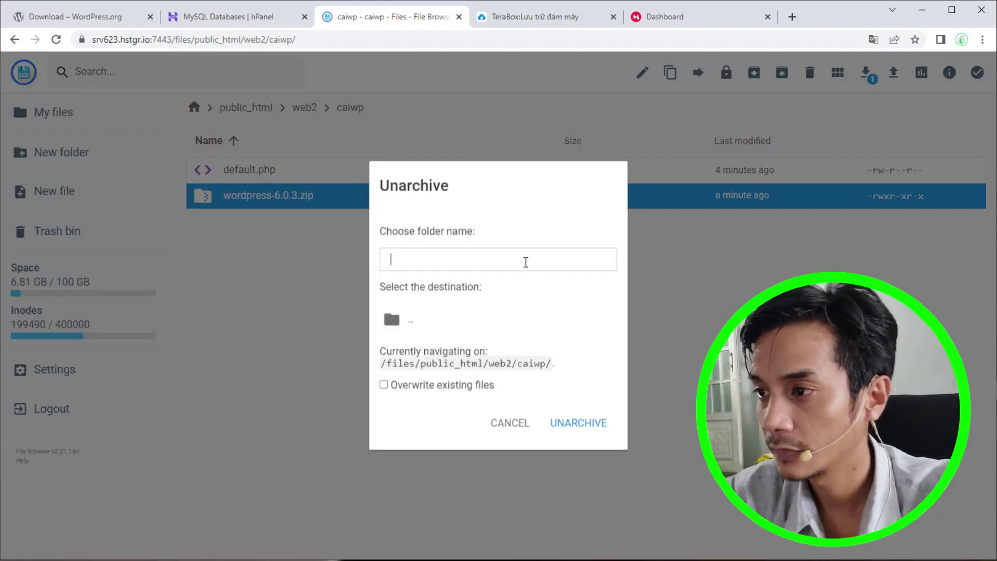
pyautogui.write('giainen')
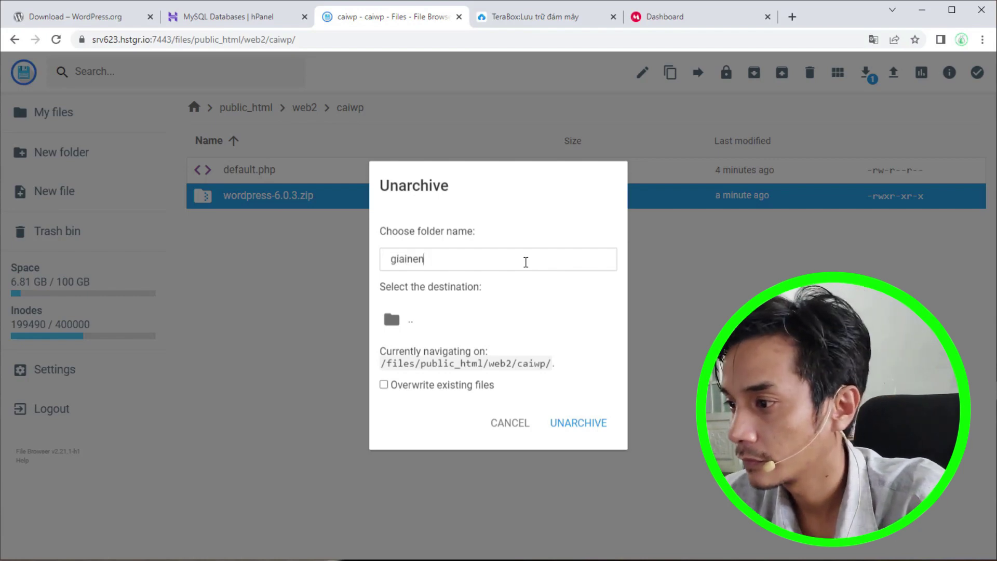
pyautogui.click(583, 436)
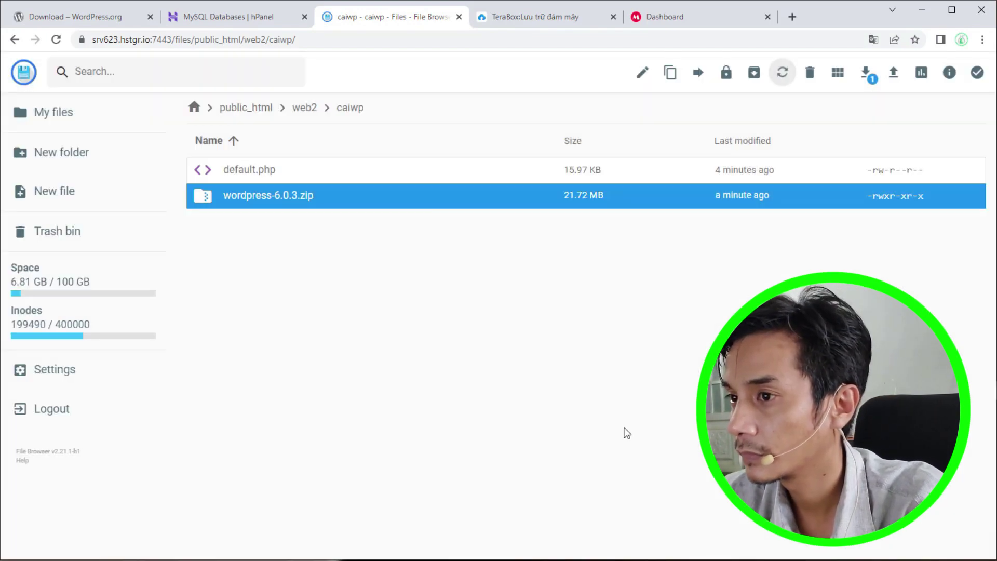
pyautogui.doubleClick(246, 172)
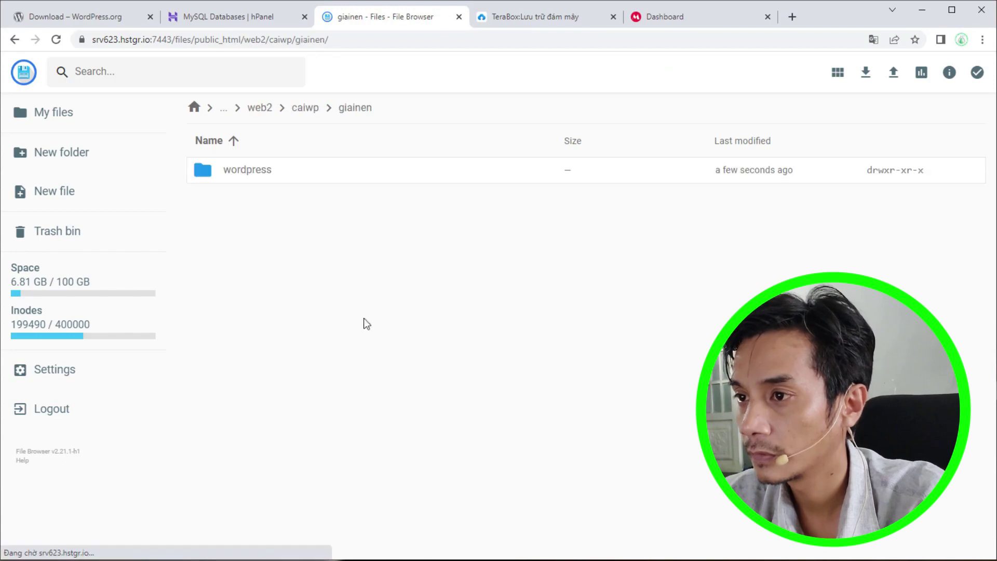
# - Move every file from giainen/wordpress up into web2/caiwp
pyautogui.doubleClick(240, 170)
pyautogui.click(291, 182)
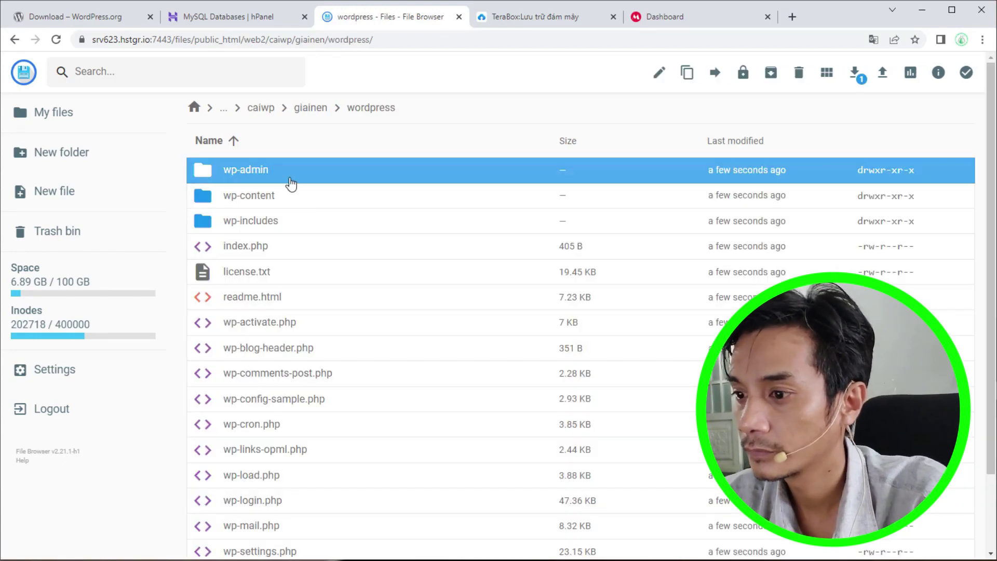
pyautogui.scroll(-3, 362, 449)
pyautogui.keyDown('shift'); pyautogui.click(267, 534); pyautogui.keyUp('shift')
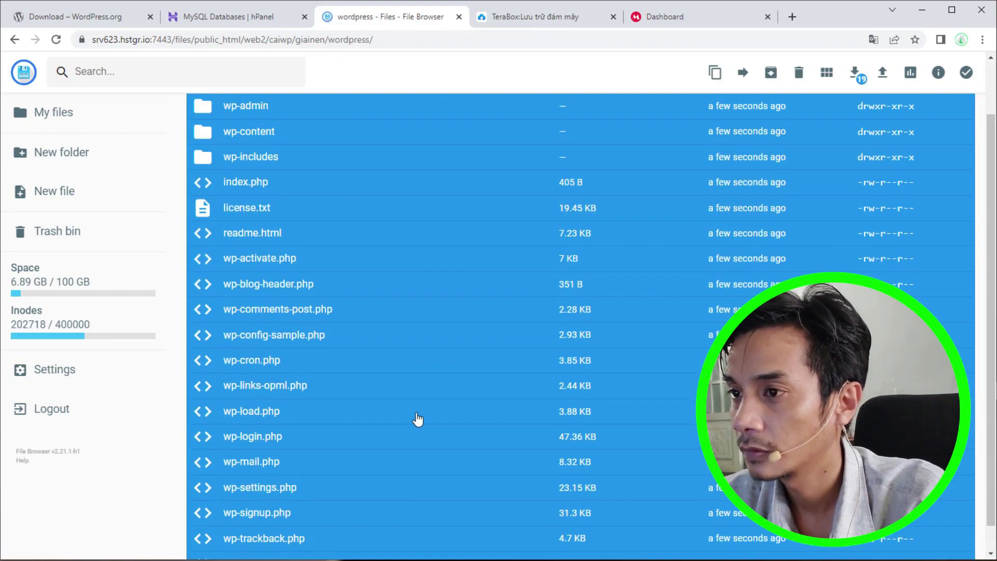
pyautogui.scroll(3, 418, 420)
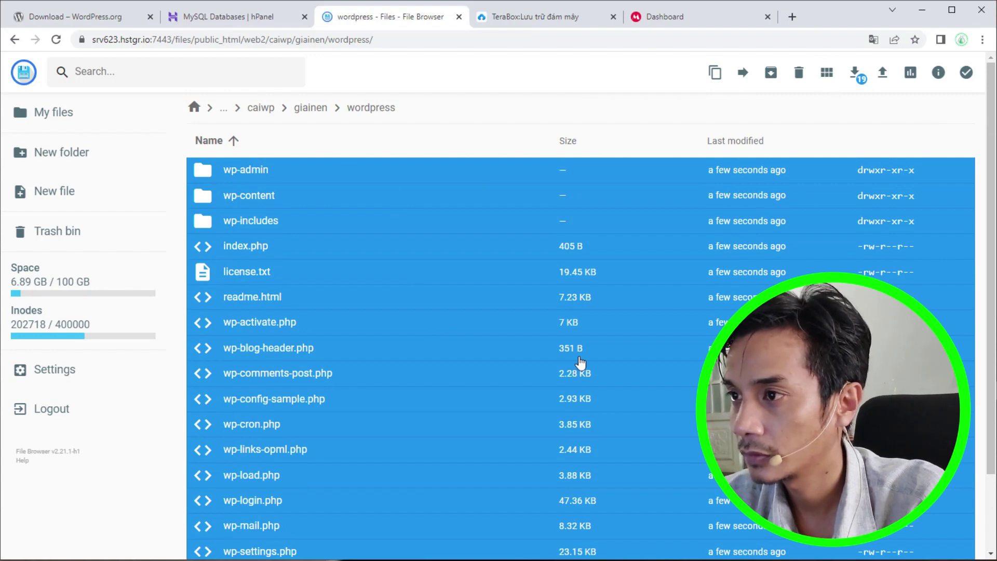
pyautogui.click(743, 74)
pyautogui.doubleClick(422, 234)
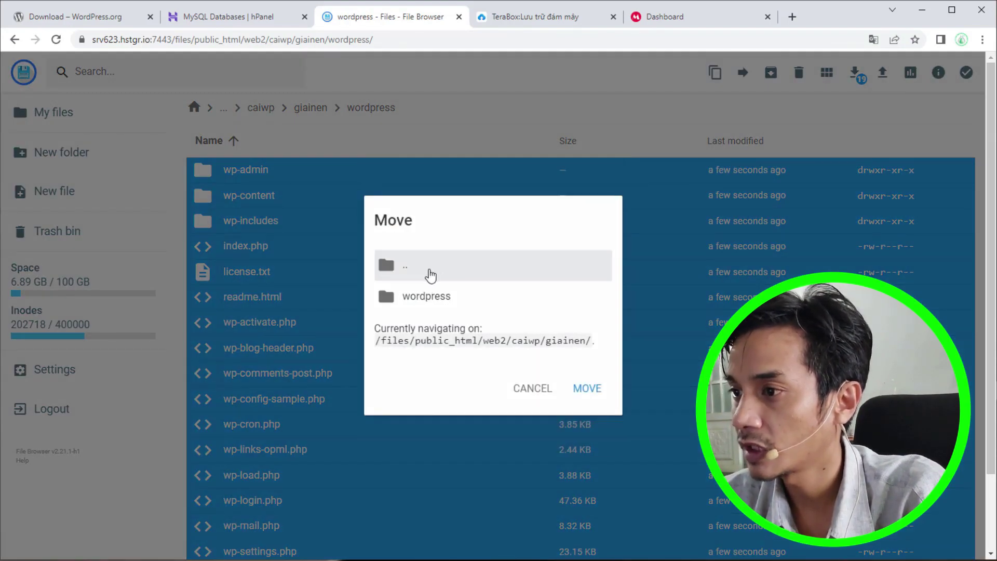
pyautogui.doubleClick(430, 274)
pyautogui.doubleClick(422, 269)
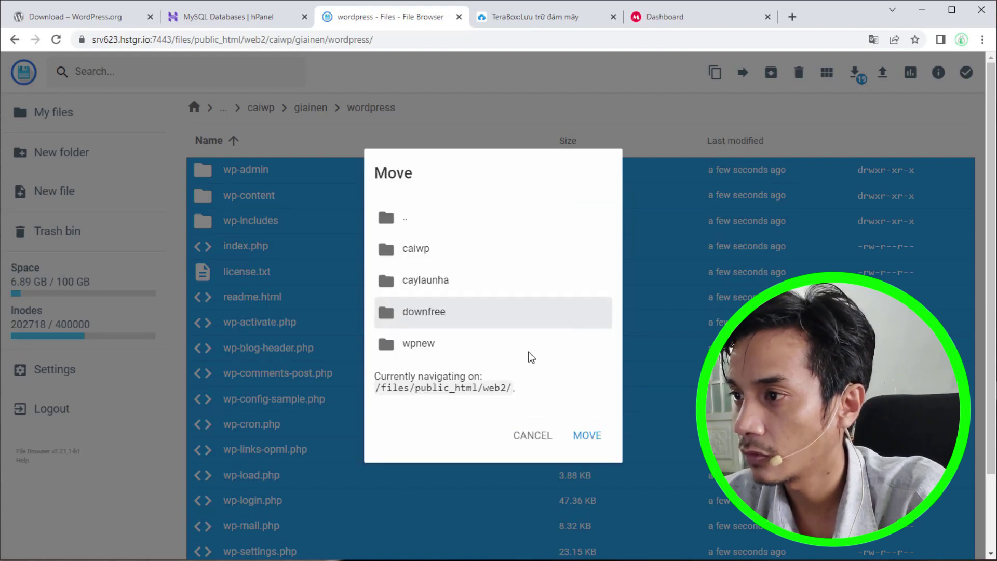
pyautogui.doubleClick(427, 252)
pyautogui.click(592, 390)
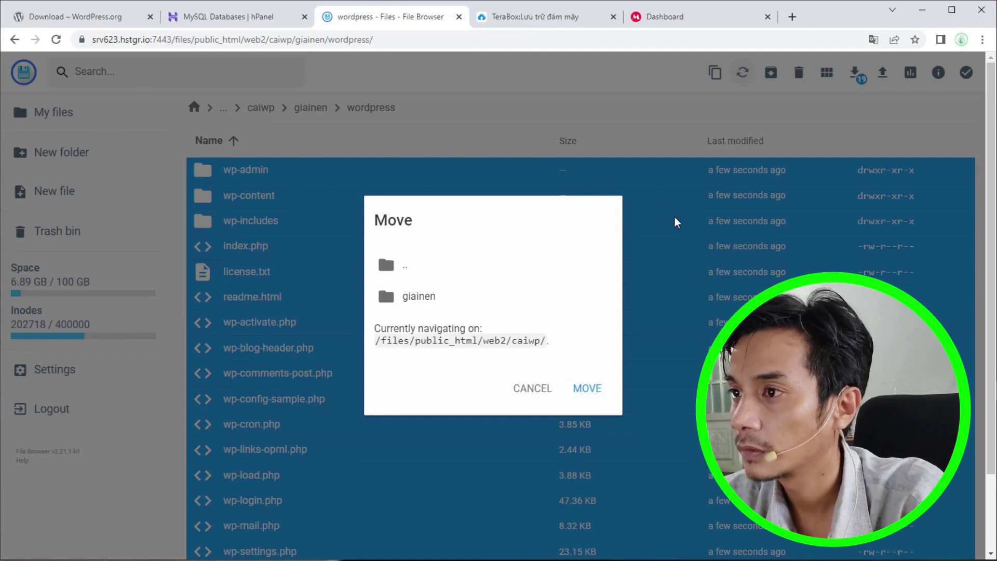
# - Delete the empty giainen folder and open wp-admin in caiwp
pyautogui.rightClick(254, 172)
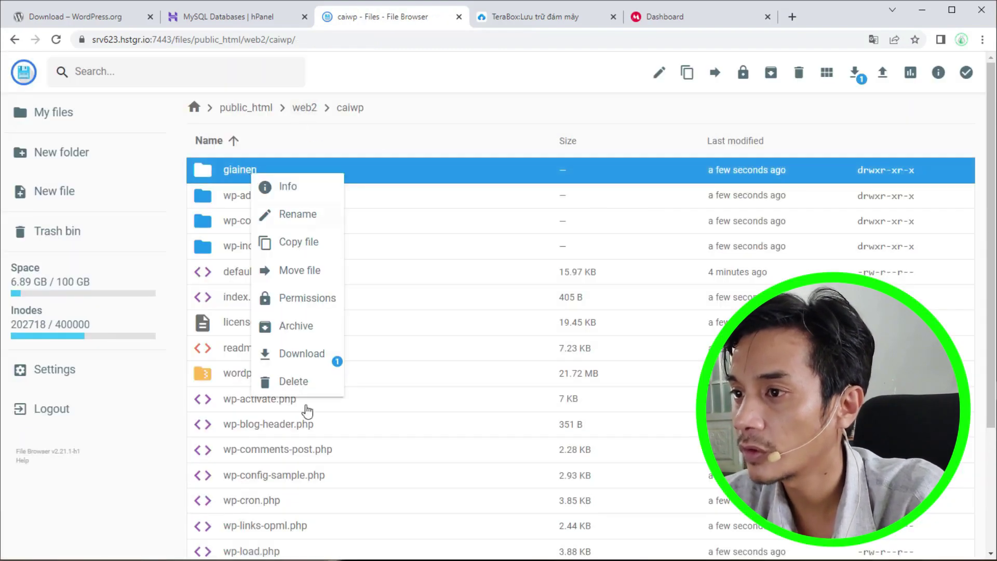
pyautogui.click(292, 381)
pyautogui.click(583, 329)
pyautogui.rightClick(283, 351)
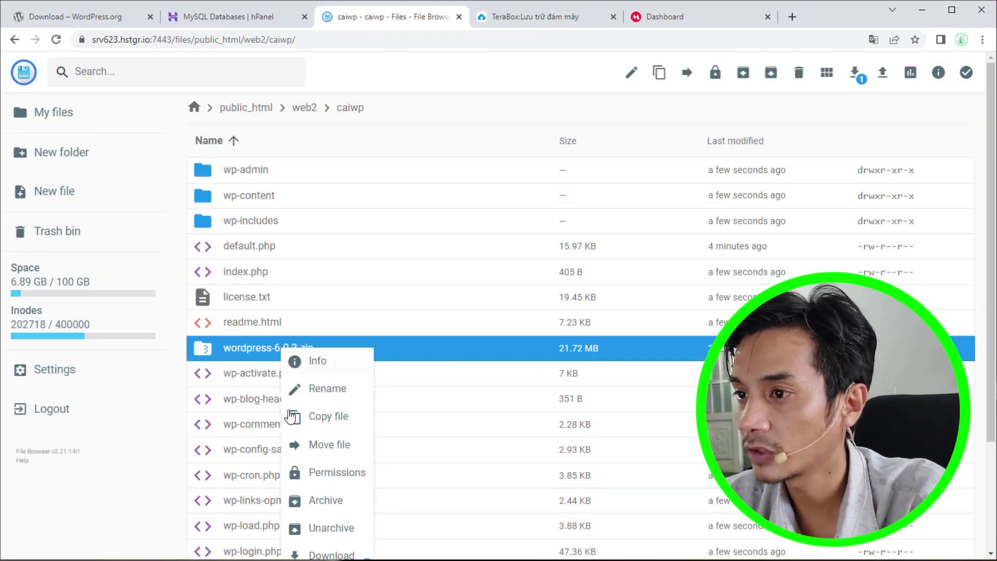
pyautogui.click(488, 253)
pyautogui.scroll(-3, 372, 361)
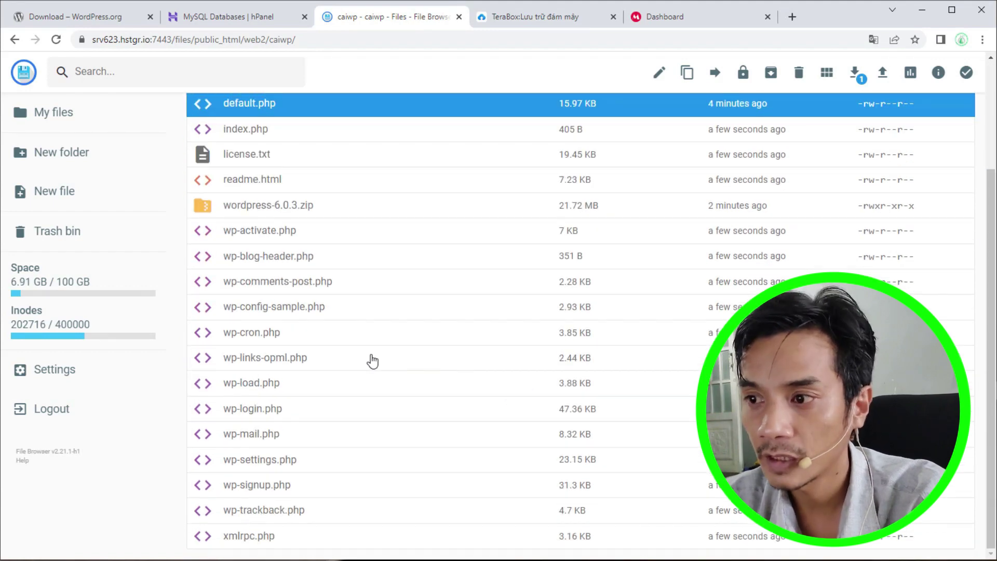
pyautogui.scroll(3, 372, 361)
pyautogui.click(293, 348)
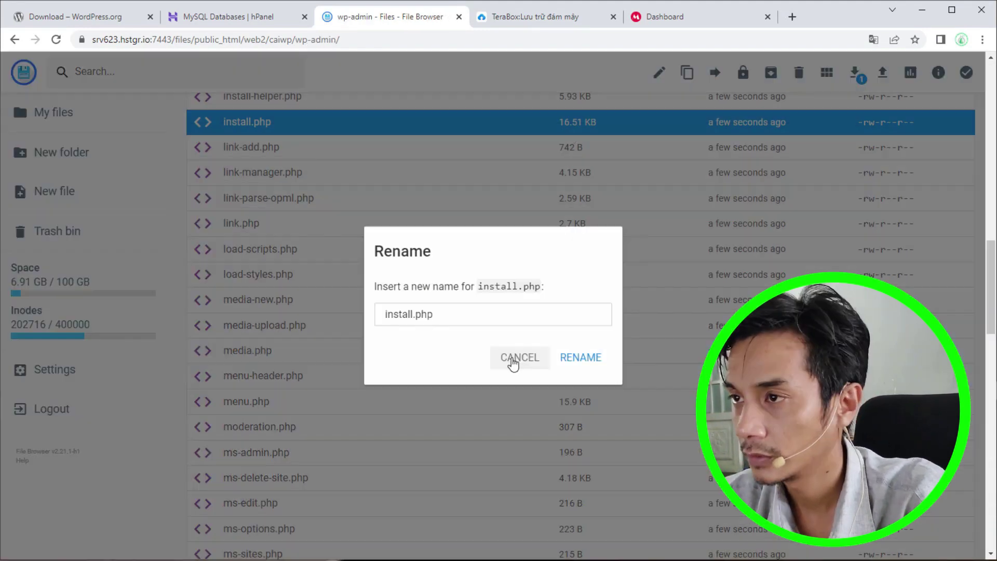
pyautogui.click(516, 357)
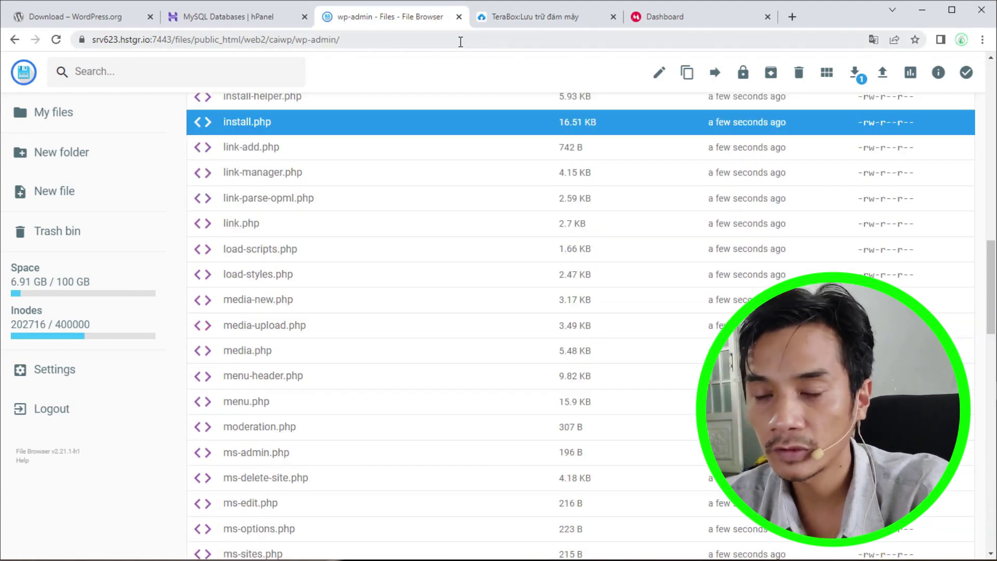
# - Open a new blank Chrome tab, glancing at the databases list and file manager
pyautogui.click(535, 18)
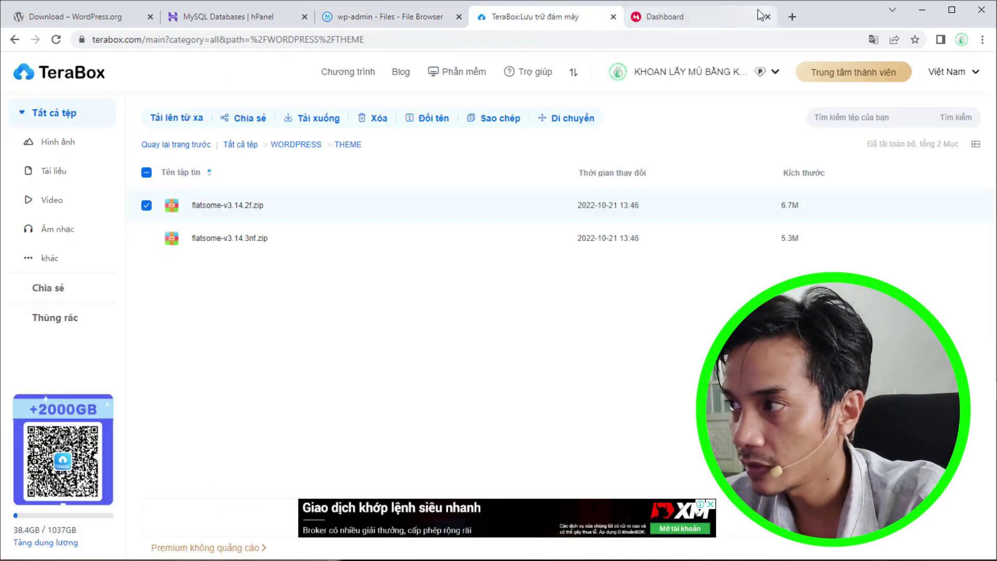
pyautogui.click(675, 17)
pyautogui.click(792, 17)
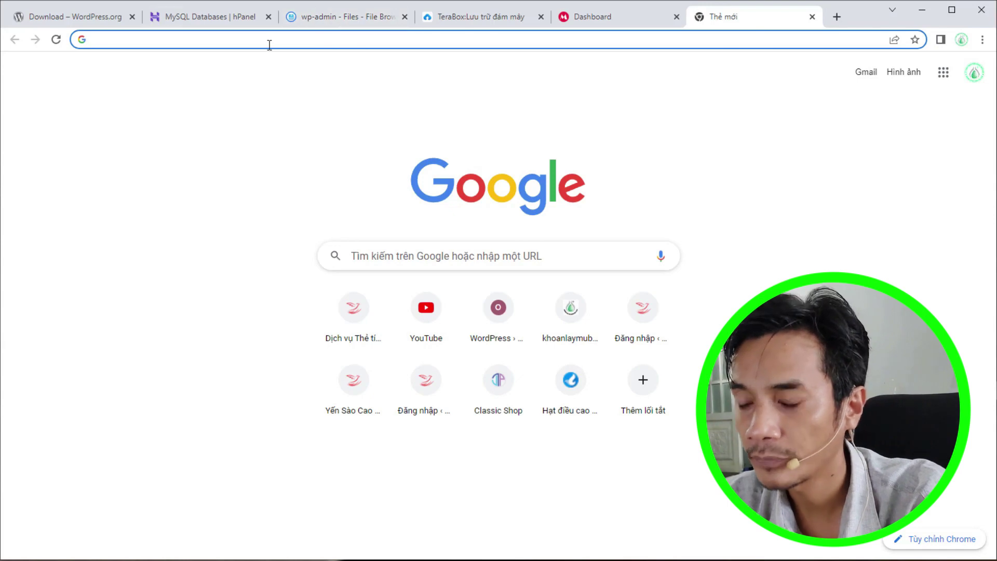
pyautogui.click(195, 42)
pyautogui.click(207, 16)
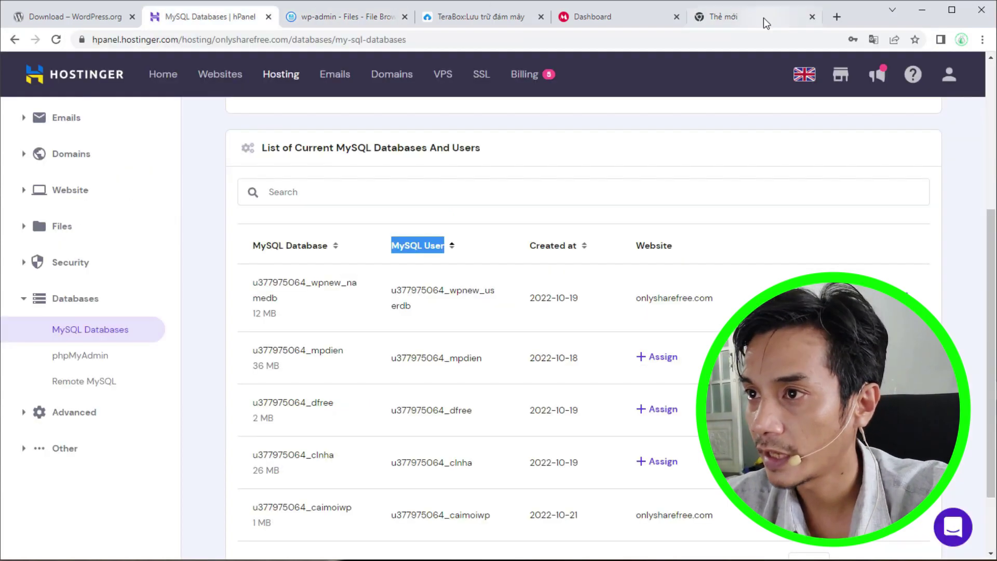
pyautogui.click(763, 17)
pyautogui.click(258, 17)
pyautogui.click(390, 20)
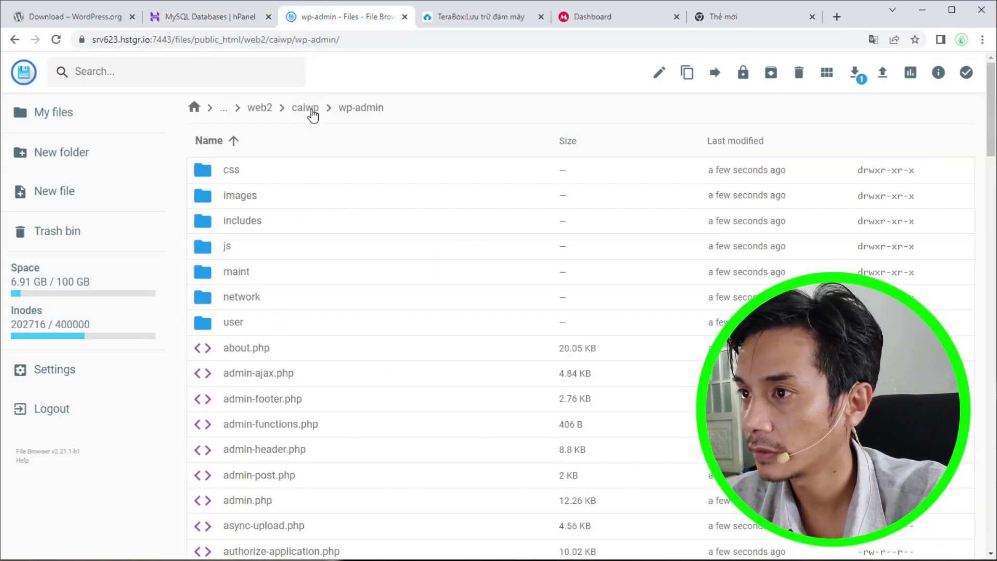
pyautogui.click(753, 16)
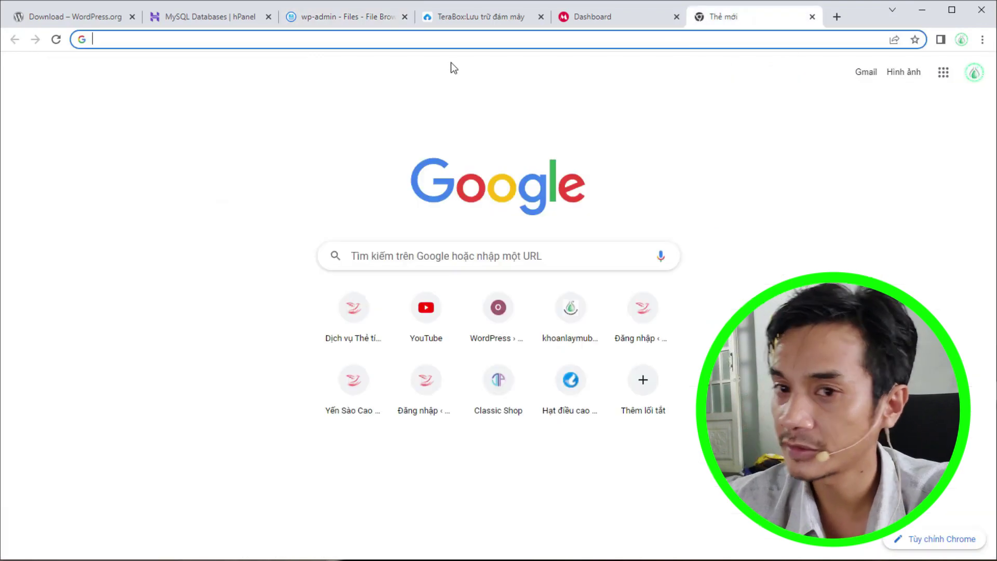
# - Load caiwp.onlysharefree.com and continue past the English language page to the database form
pyautogui.click(452, 40)
pyautogui.write('caiwp.onlysharefree.com')
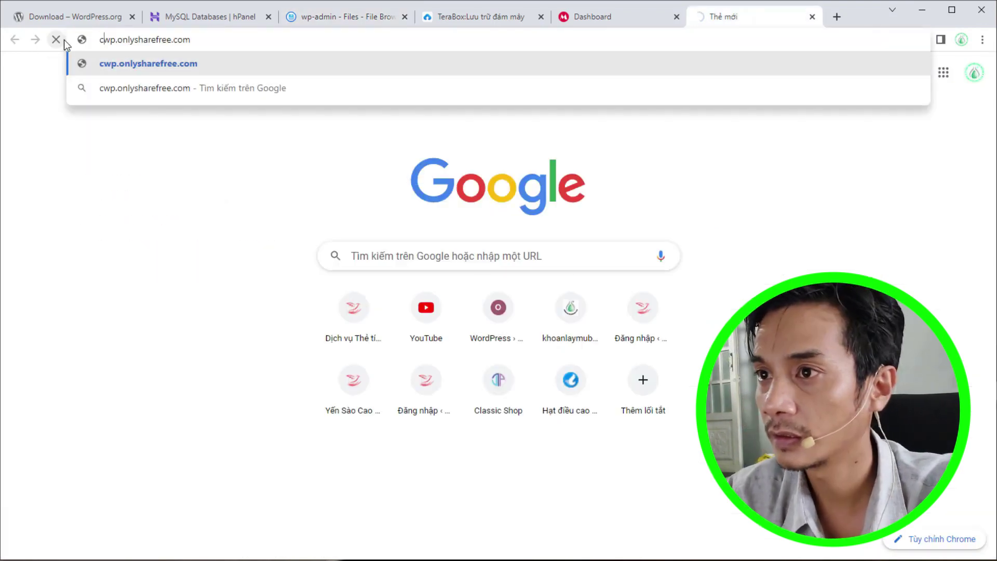
pyautogui.press('Return')
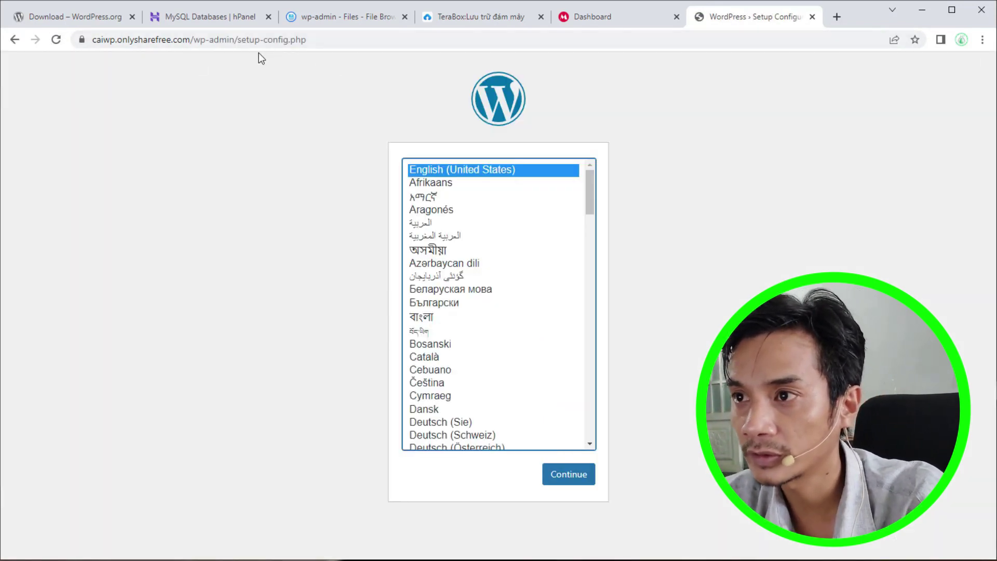
pyautogui.moveTo(361, 44); pyautogui.dragTo(201, 30)
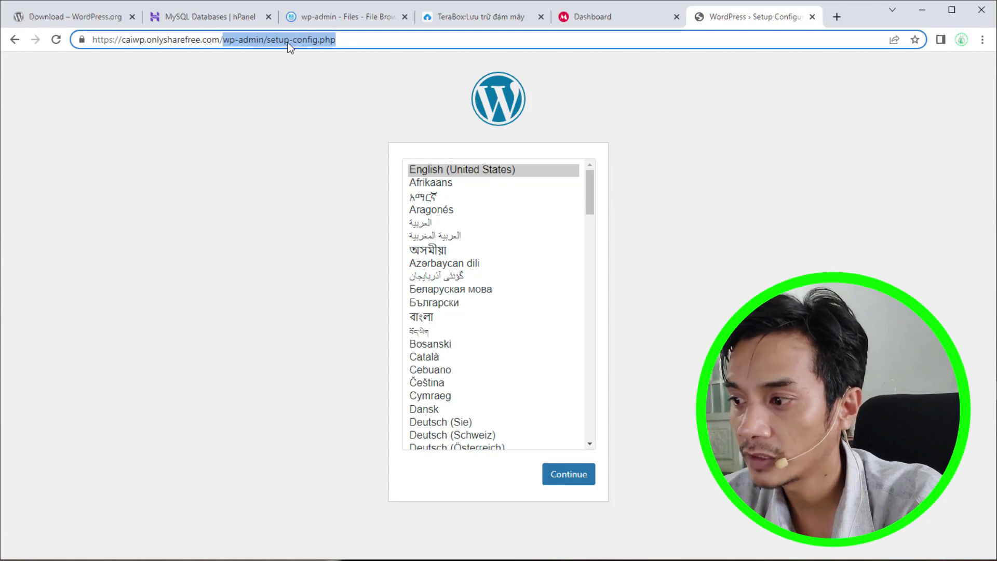
pyautogui.click(571, 481)
pyautogui.click(296, 393)
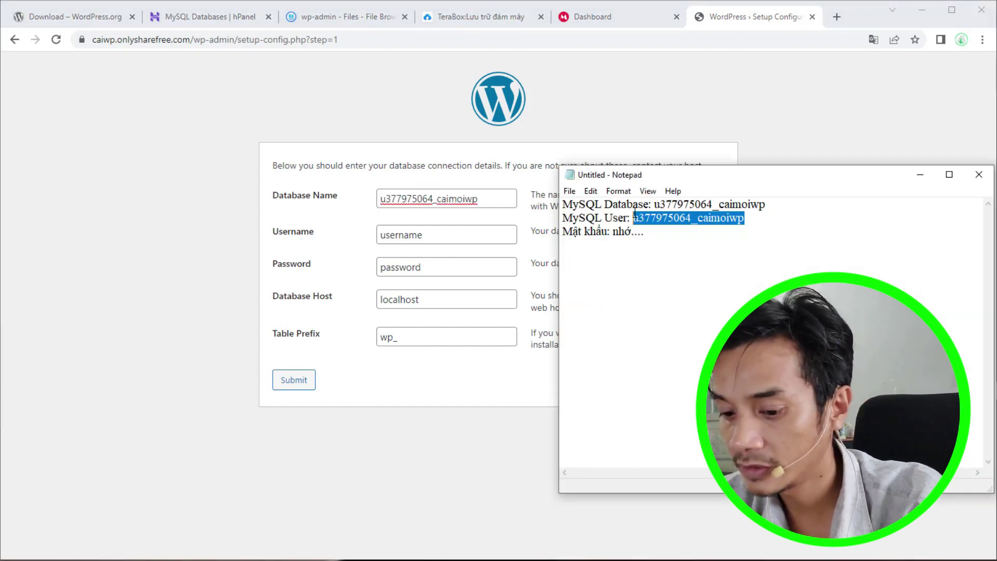
# - Paste the database user name and enter the database password
pyautogui.doubleClick(425, 236)
pyautogui.write('u377975064_caimoiwp')
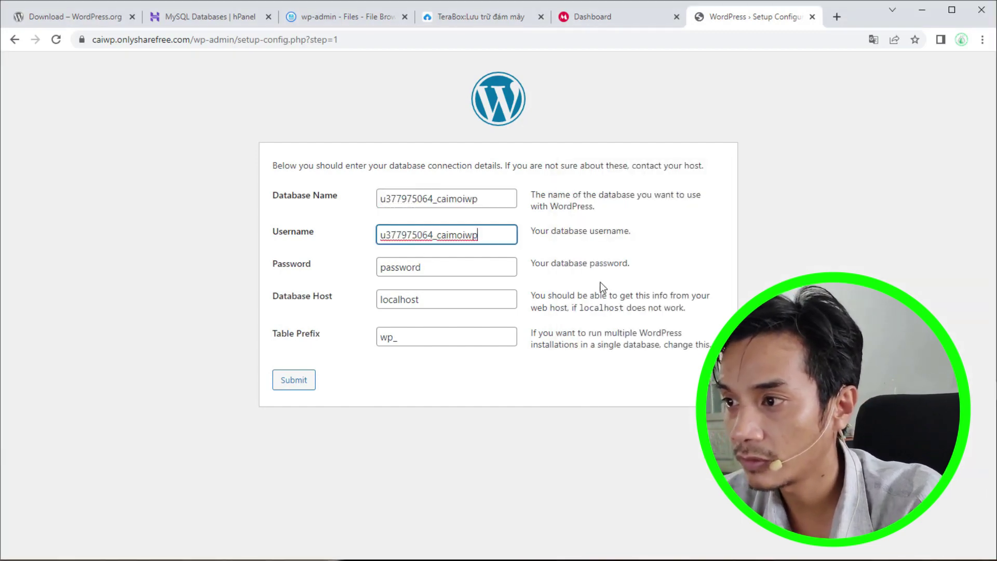
pyautogui.doubleClick(430, 268)
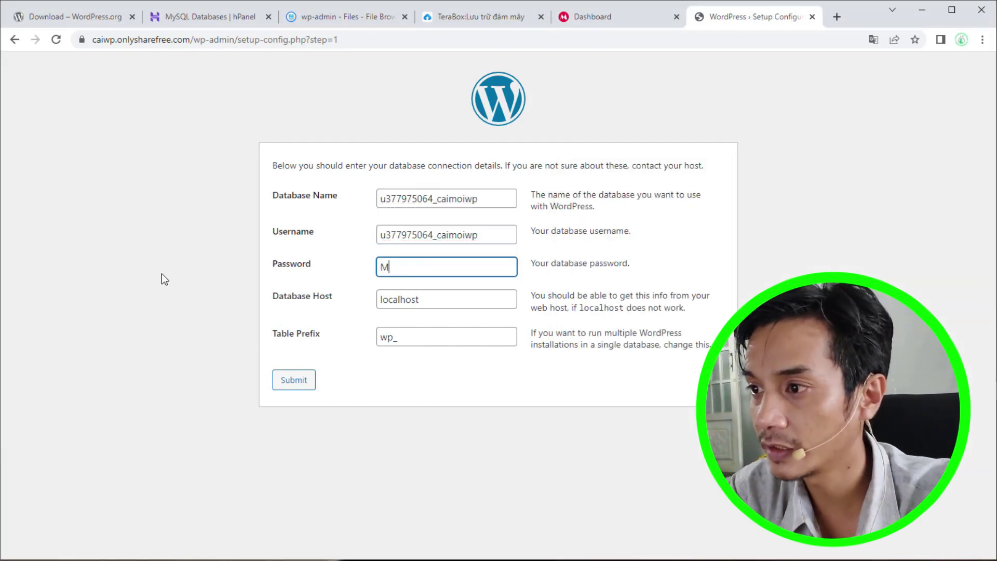
pyautogui.click(295, 347)
# - Change the table prefix from wp_ to nd_
pyautogui.doubleClick(298, 336)
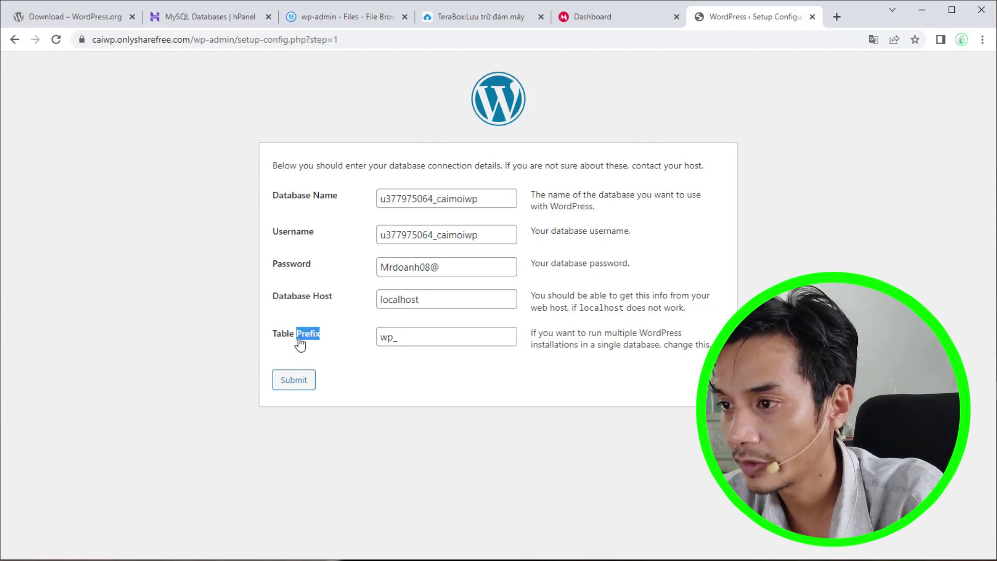
pyautogui.tripleClick(310, 343)
pyautogui.moveTo(399, 338); pyautogui.dragTo(388, 342)
pyautogui.doubleClick(403, 339)
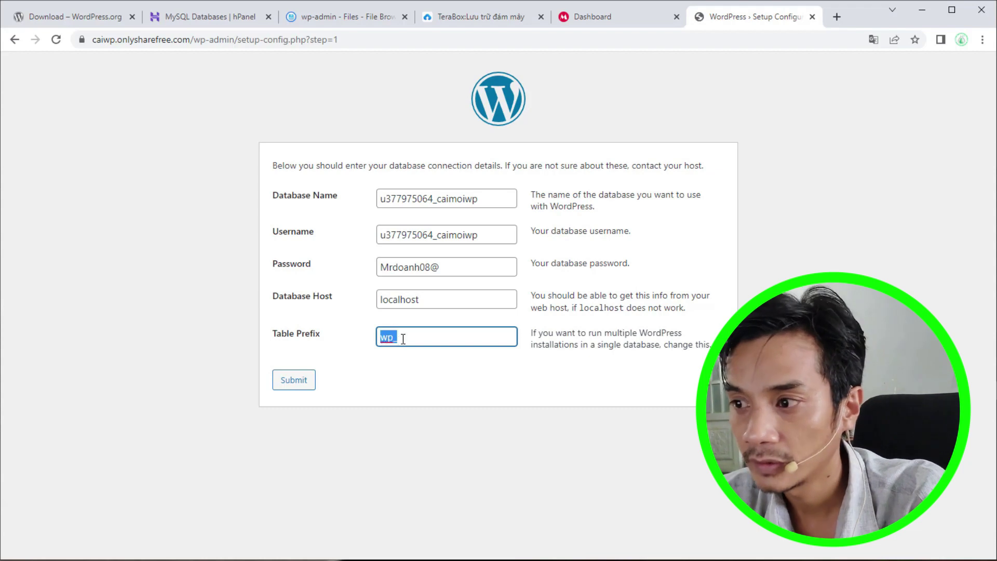
pyautogui.click(394, 338)
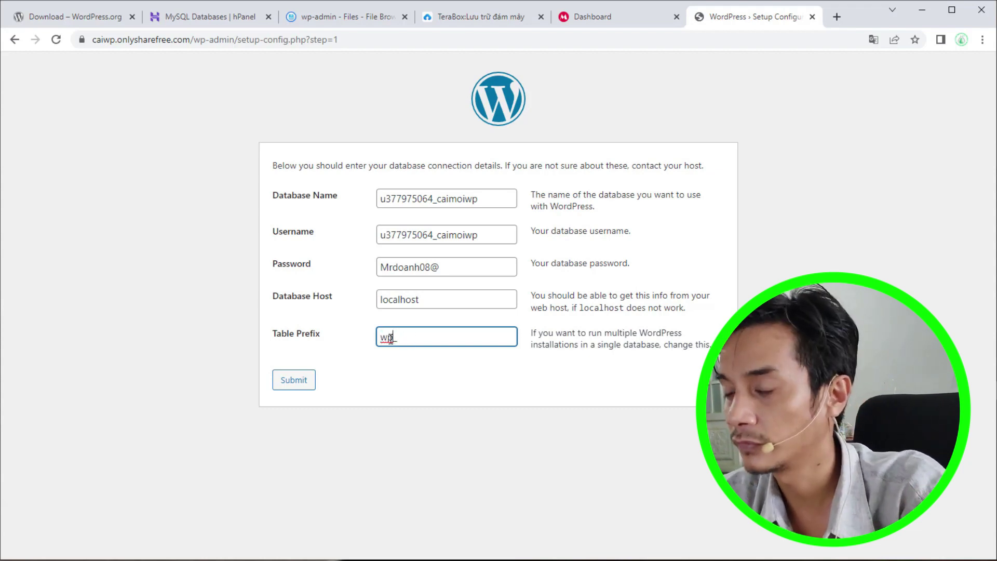
pyautogui.moveTo(390, 338); pyautogui.dragTo(330, 337)
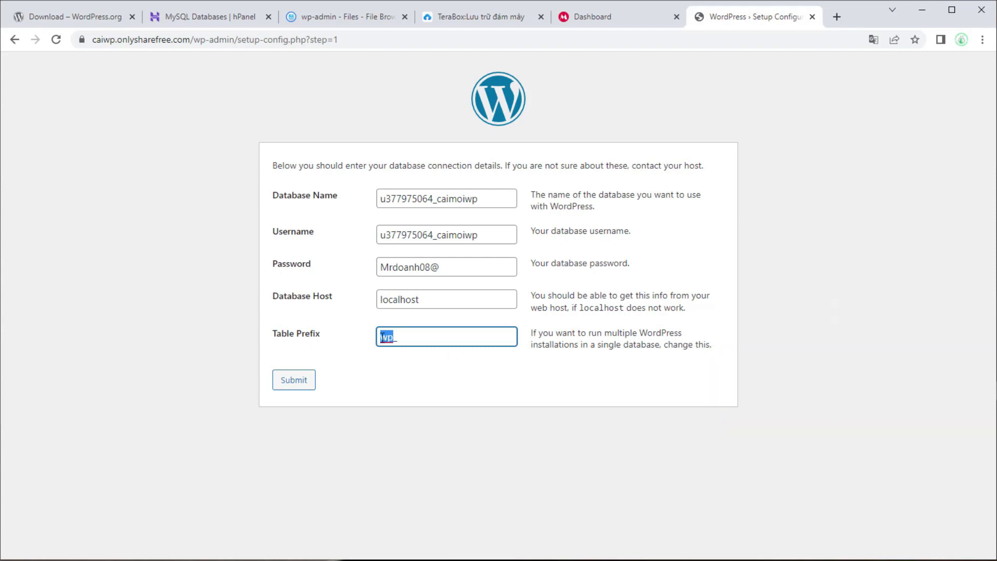
pyautogui.moveTo(383, 337); pyautogui.dragTo(437, 337)
pyautogui.click(400, 336)
pyautogui.click(442, 342)
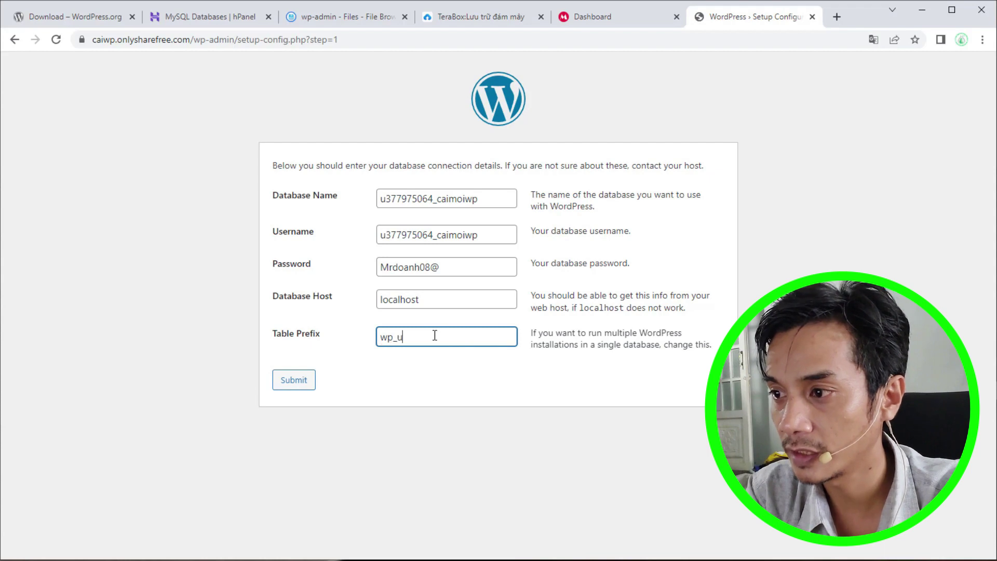
pyautogui.write('user')
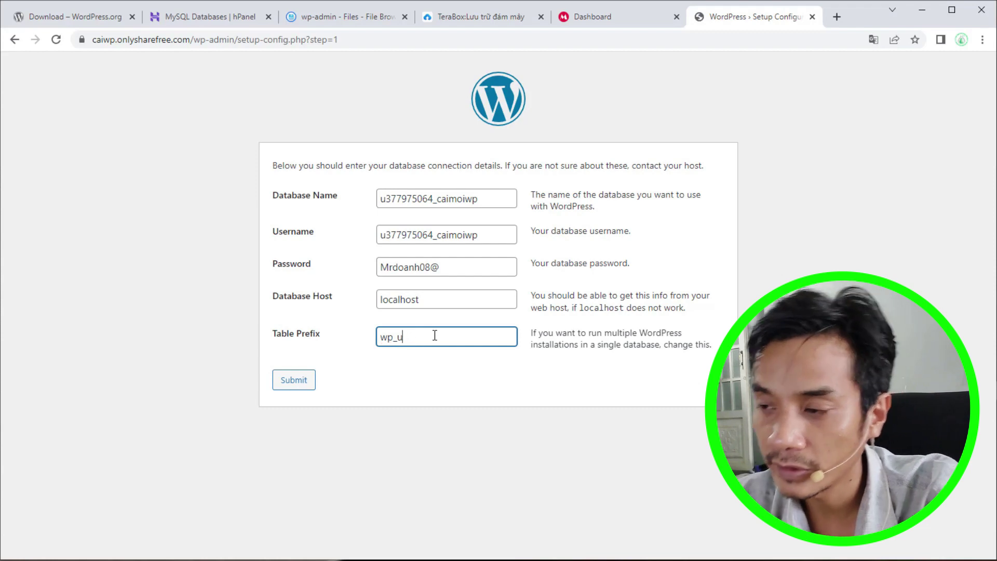
pyautogui.click(287, 343)
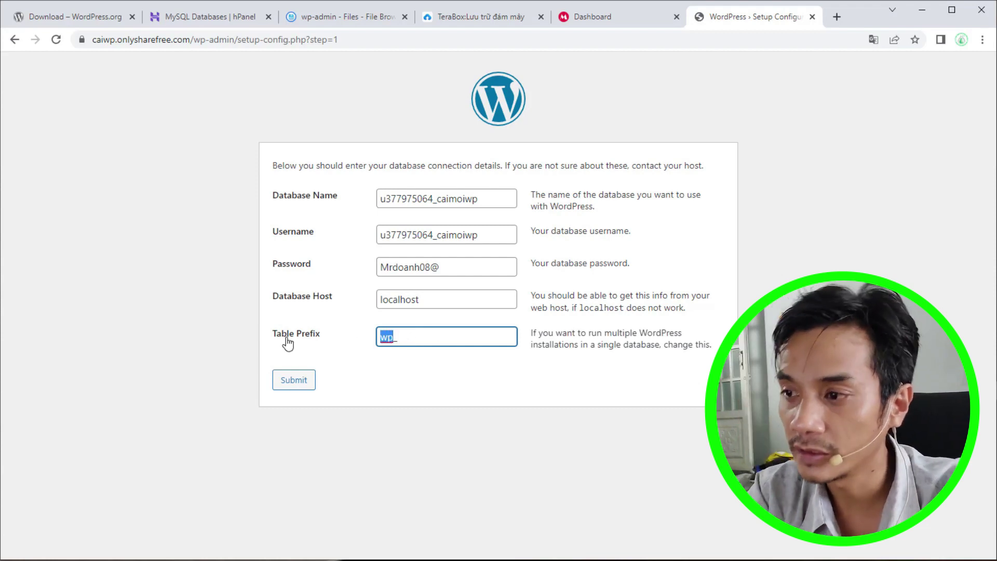
pyautogui.write('ng')
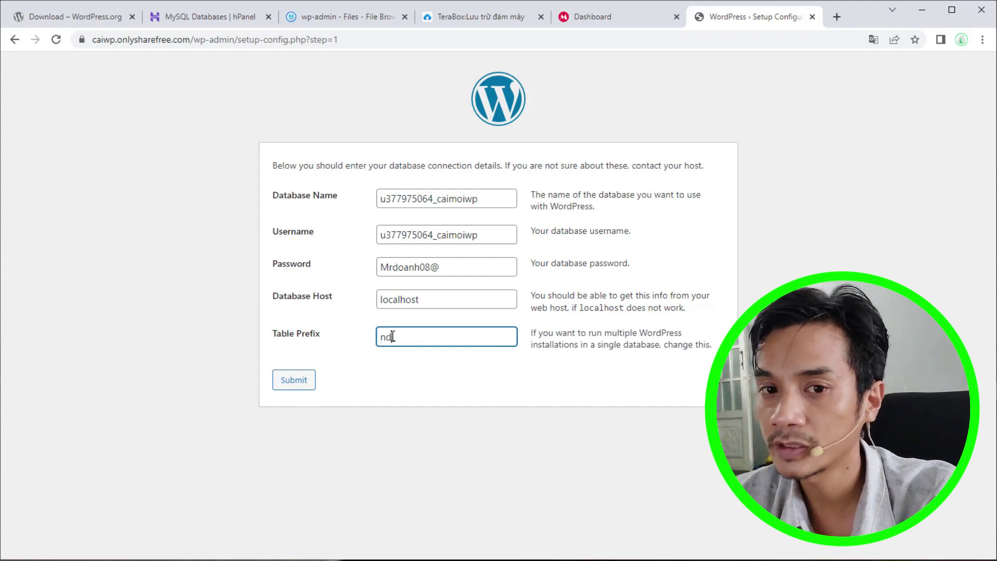
# - Submit the connection details and run the WordPress installation
pyautogui.click(296, 380)
pyautogui.click(320, 216)
pyautogui.scroll(-2, 457, 260)
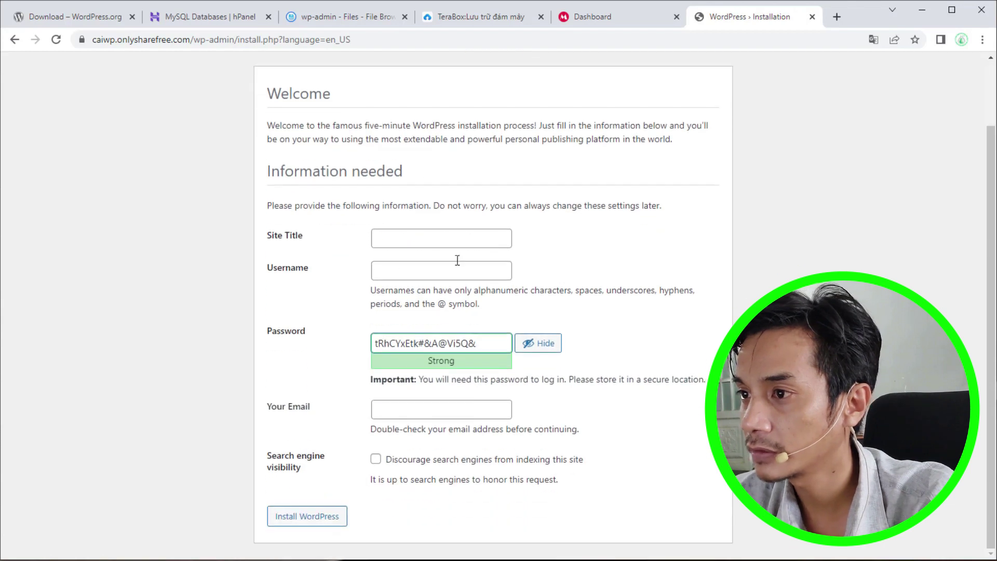
# - Enter site title Website điện lạnh and the suggested admin username, saving it to the notes
pyautogui.click(408, 228)
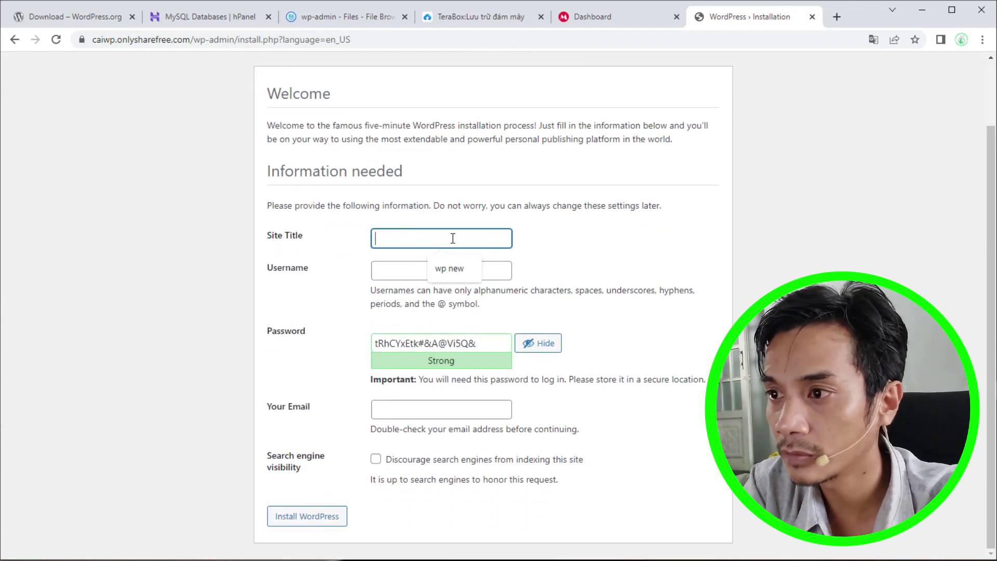
pyautogui.write('web')
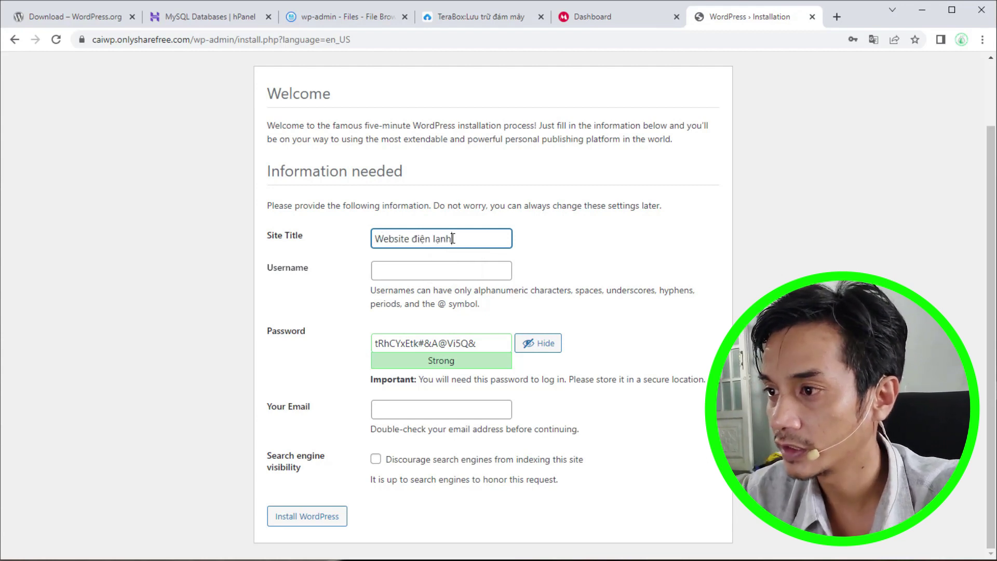
pyautogui.press('Tab')
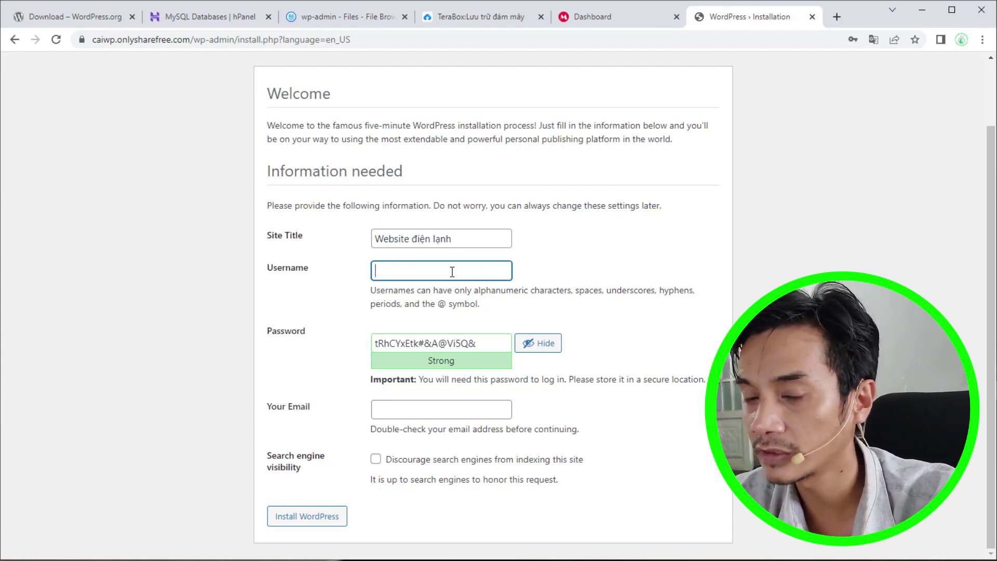
pyautogui.click(453, 272)
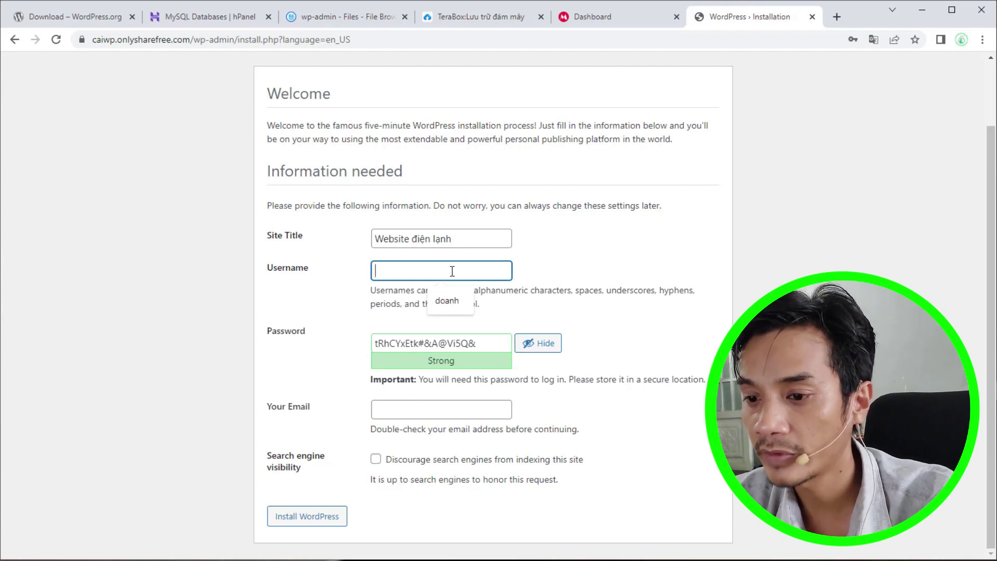
pyautogui.press('Down')
pyautogui.press('Return')
pyautogui.hotkey('ctrl', 'a')
pyautogui.hotkey('ctrl', 'c')
pyautogui.hotkey('alt', 'Tab')
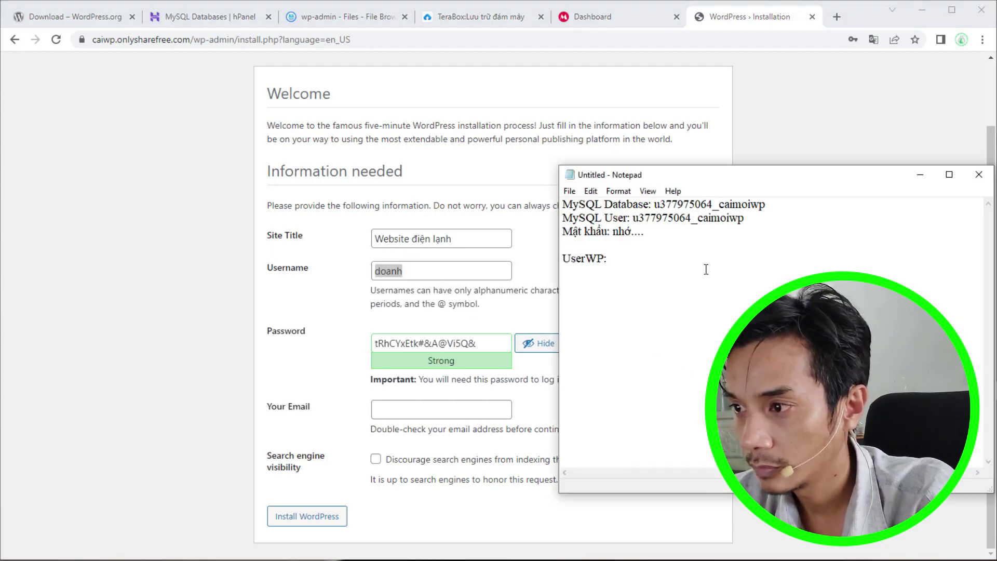
pyautogui.hotkey('ctrl', 'v')
pyautogui.hotkey('alt', 'Tab')
# - Copy the generated admin password into the notes and fill in the admin e-mail
pyautogui.click(441, 348)
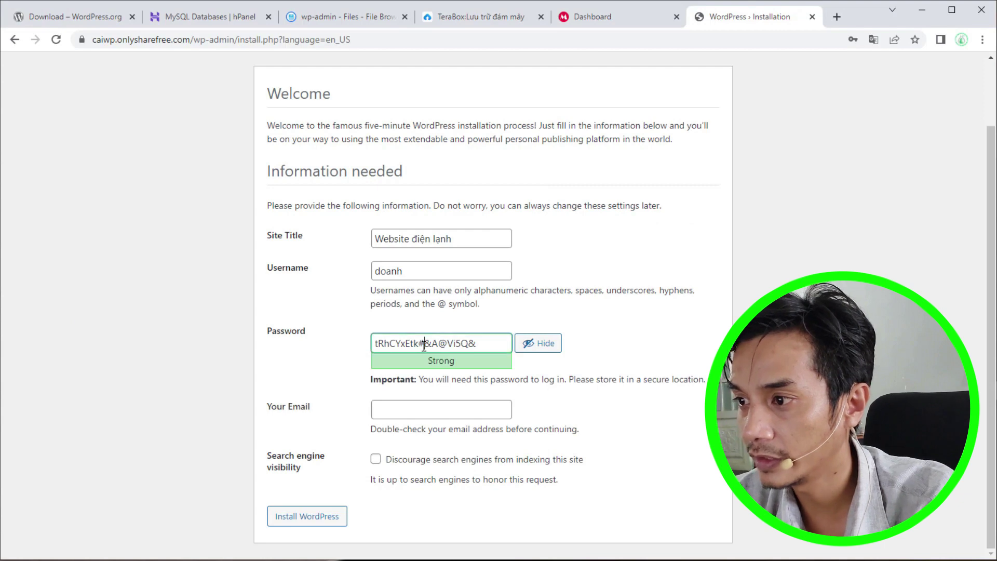
pyautogui.hotkey('ctrl', 'a')
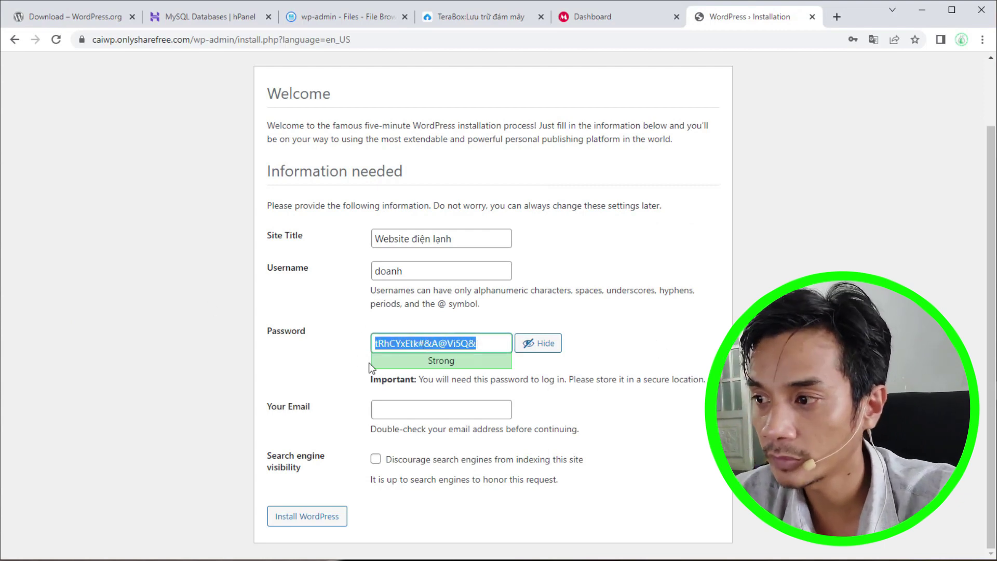
pyautogui.hotkey('ctrl', 'c')
pyautogui.hotkey('alt', 'Tab')
pyautogui.hotkey('ctrl', 'v')
pyautogui.hotkey('alt', 'Tab')
pyautogui.click(413, 411)
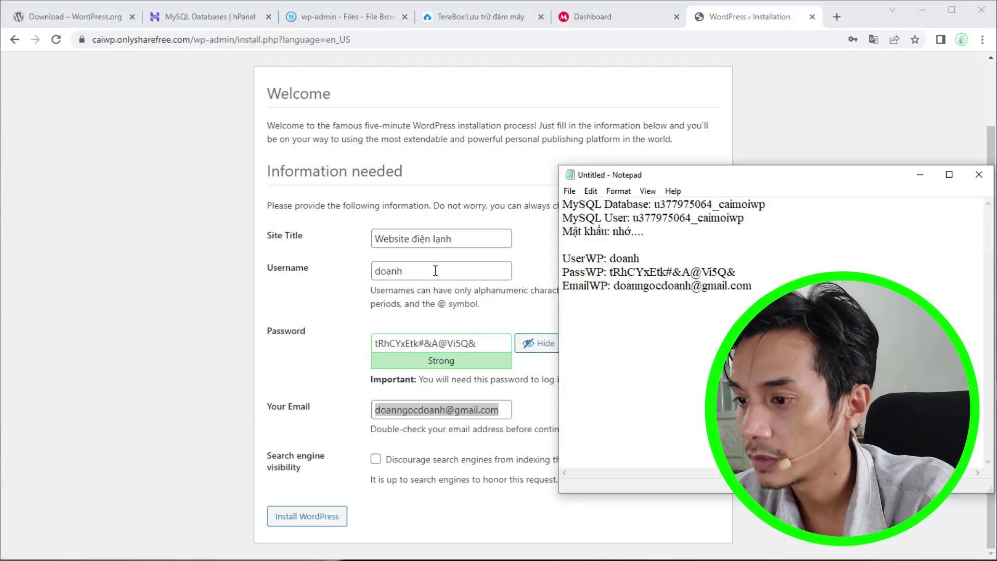
pyautogui.click(241, 245)
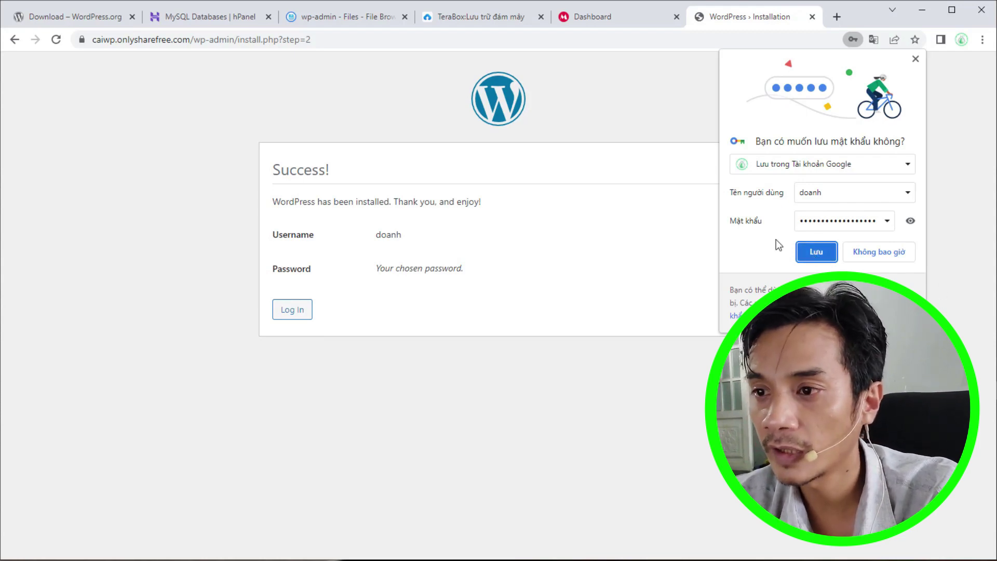
# - Decline saving the password, open the login page and check the password against the notes
pyautogui.click(593, 405)
pyautogui.click(292, 310)
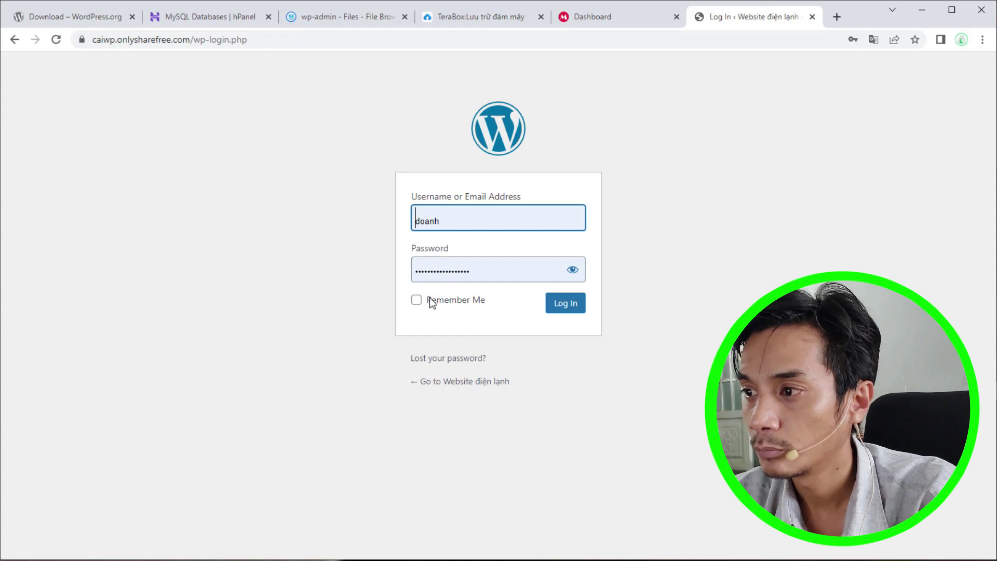
pyautogui.click(497, 266)
pyautogui.click(573, 269)
pyautogui.tripleClick(452, 267)
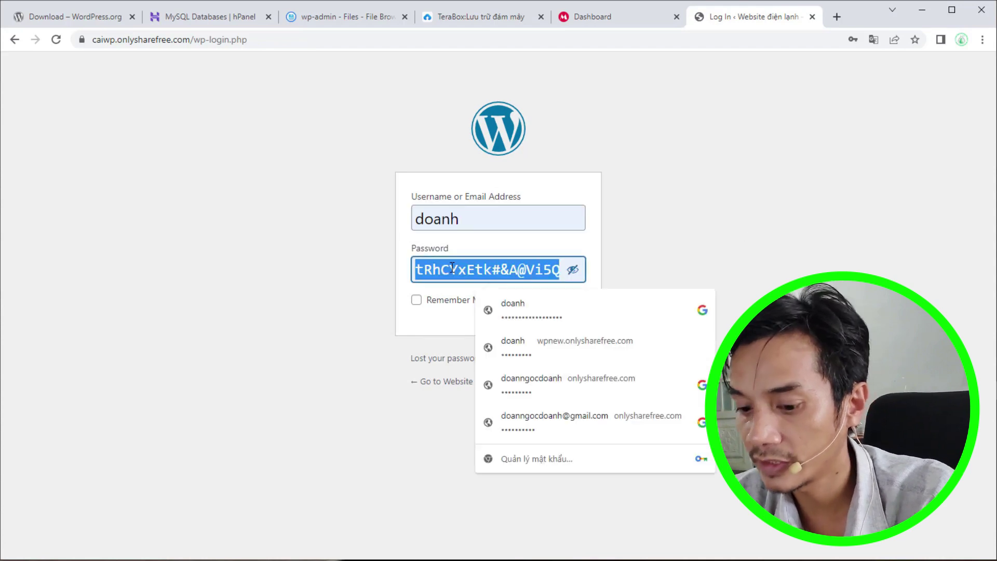
pyautogui.hotkey('alt', 'Tab')
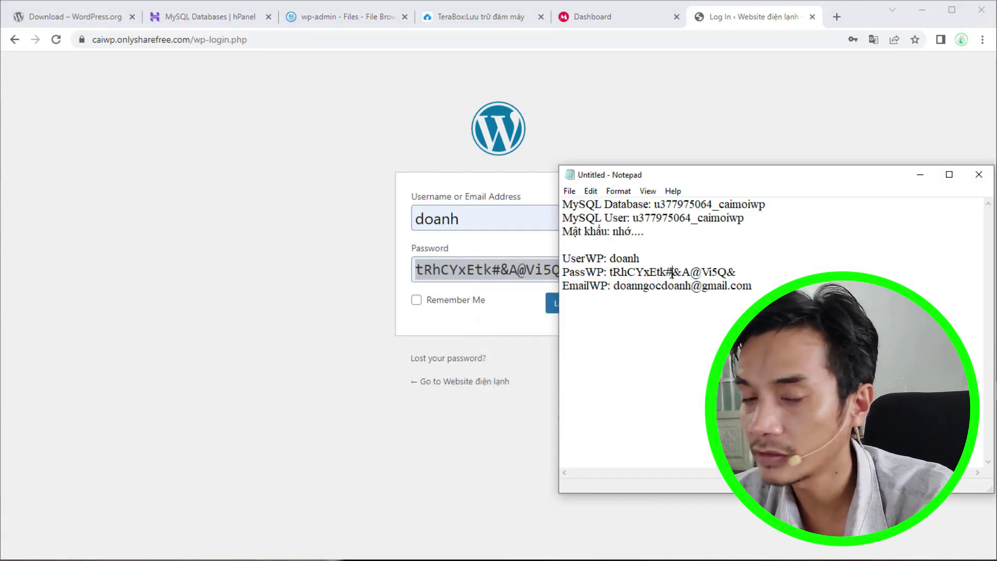
pyautogui.doubleClick(671, 273)
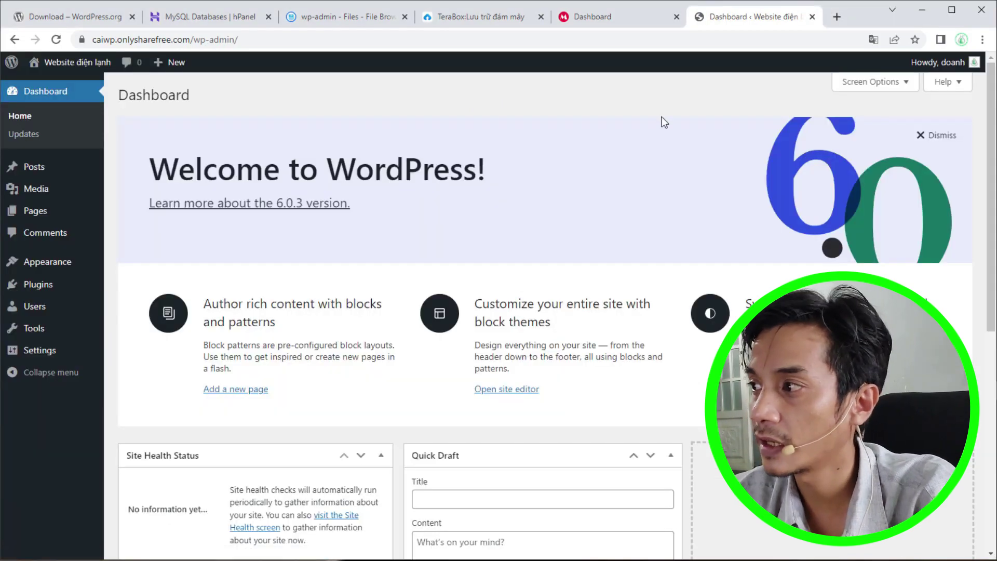
pyautogui.scroll(-5, 890, 170)
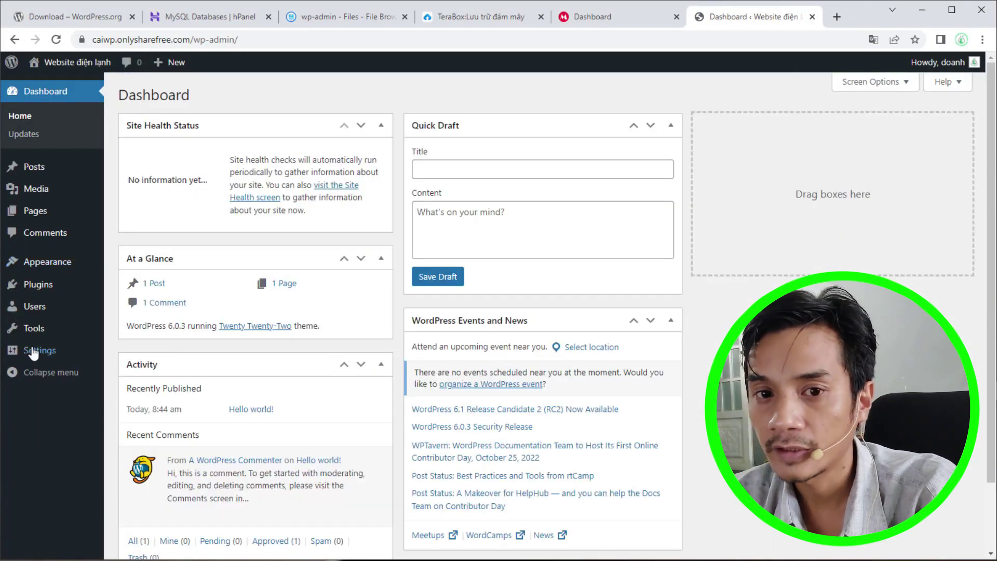
# - Install and activate the Classic Editor plugin from Plugins > Add New
pyautogui.moveTo(29, 267)
pyautogui.click(47, 284)
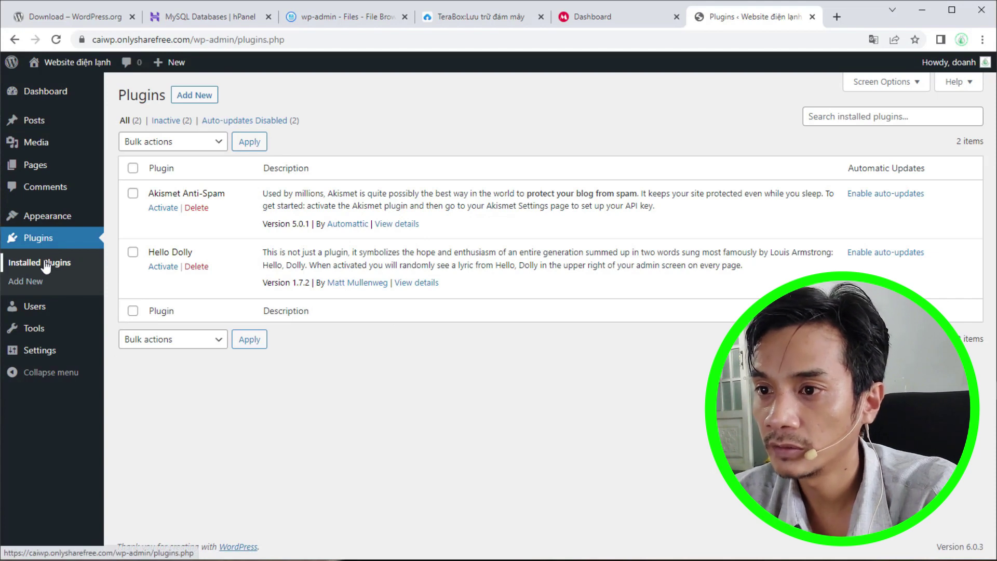
pyautogui.click(194, 95)
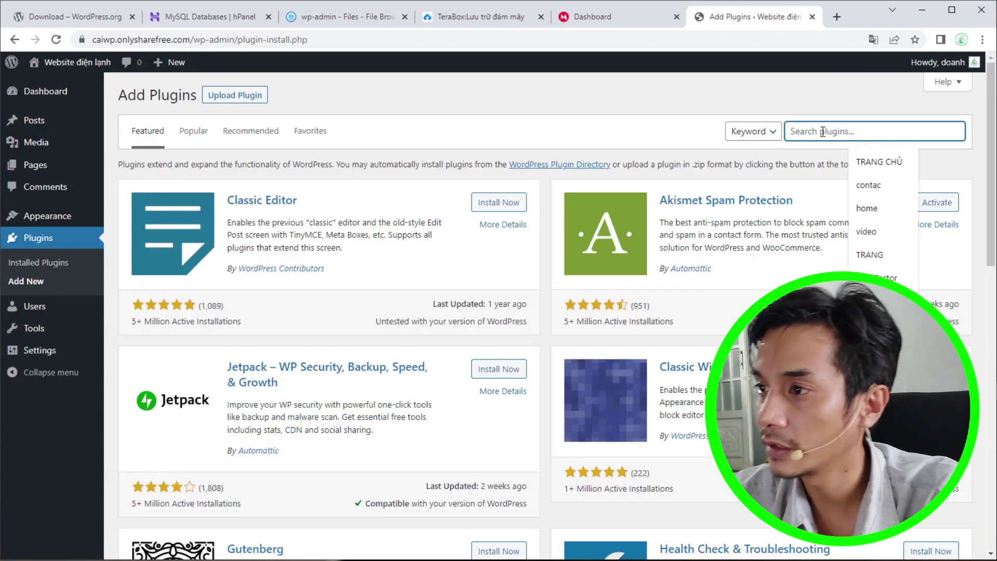
pyautogui.click(503, 98)
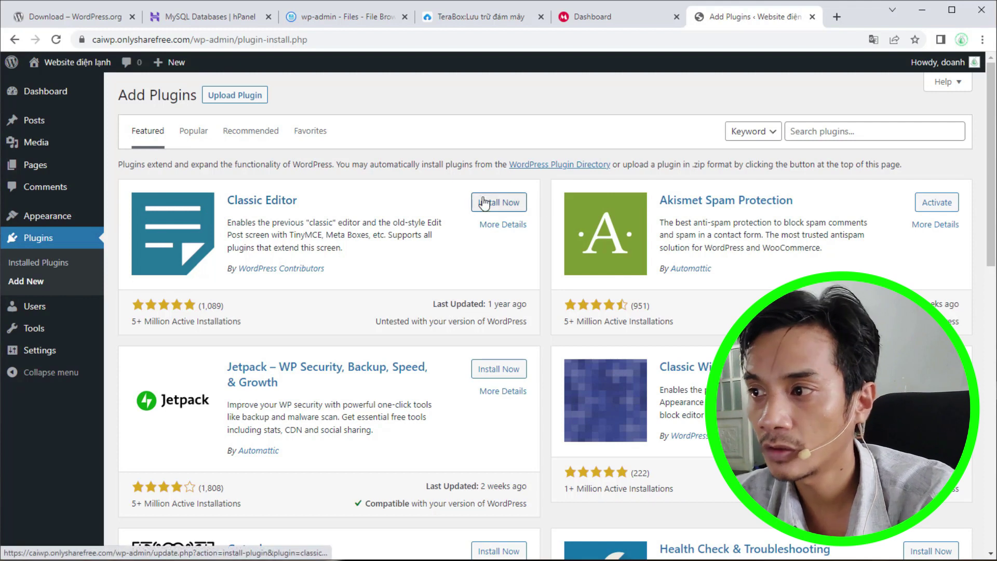
pyautogui.click(498, 202)
pyautogui.click(505, 202)
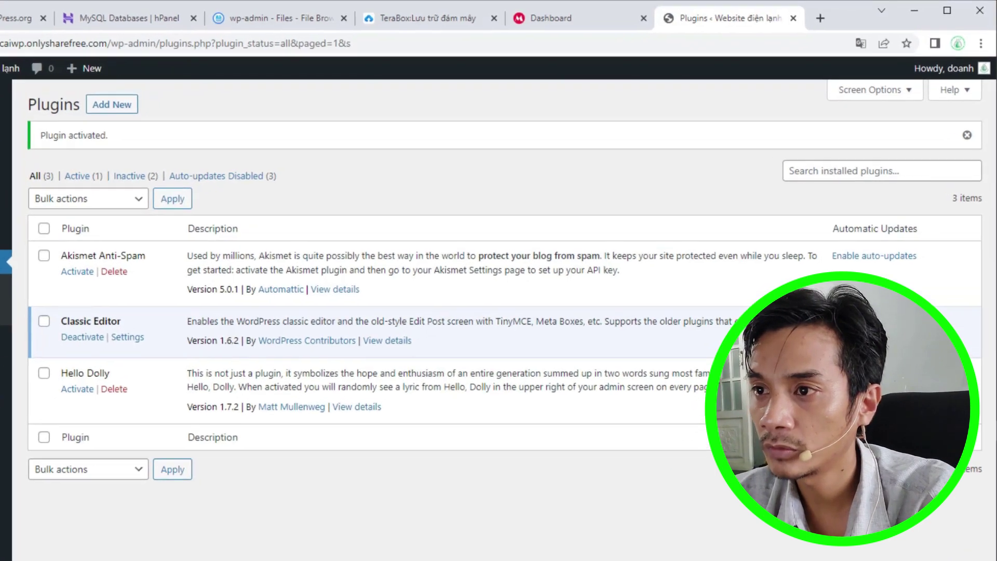
# - Search plugins for 'Two-factor', then install and activate the Two-Factor plugin
pyautogui.click(111, 104)
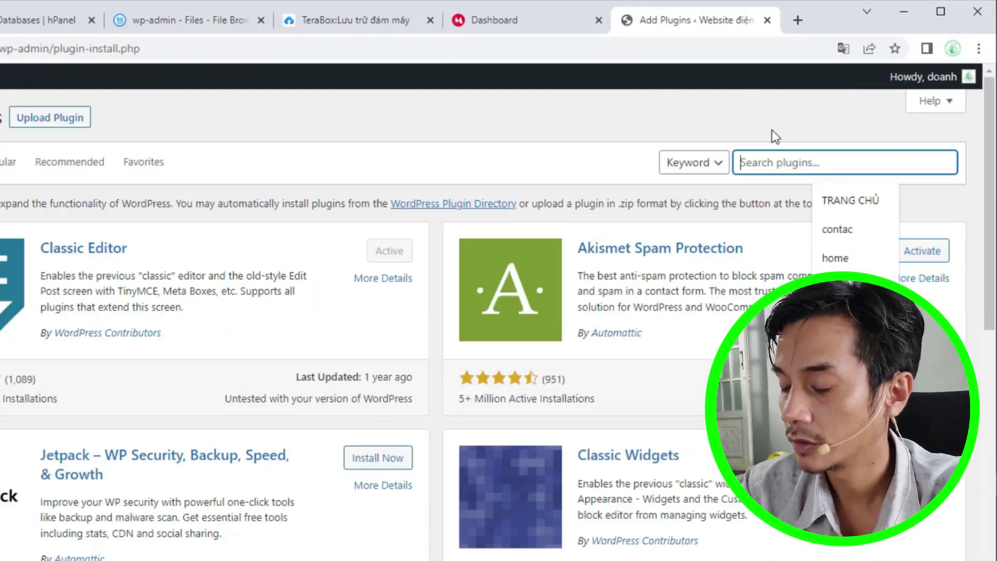
pyautogui.write('Two')
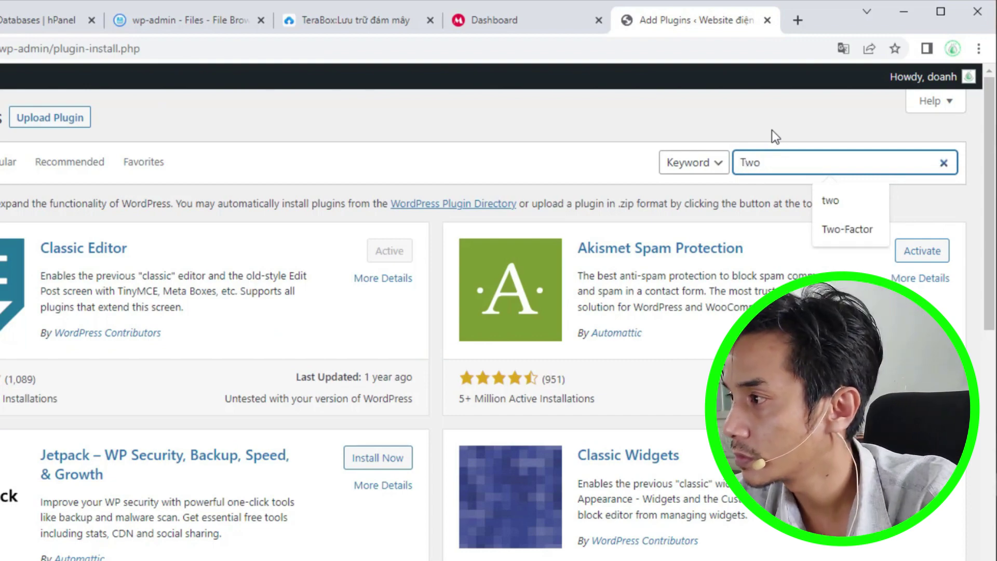
pyautogui.write('-')
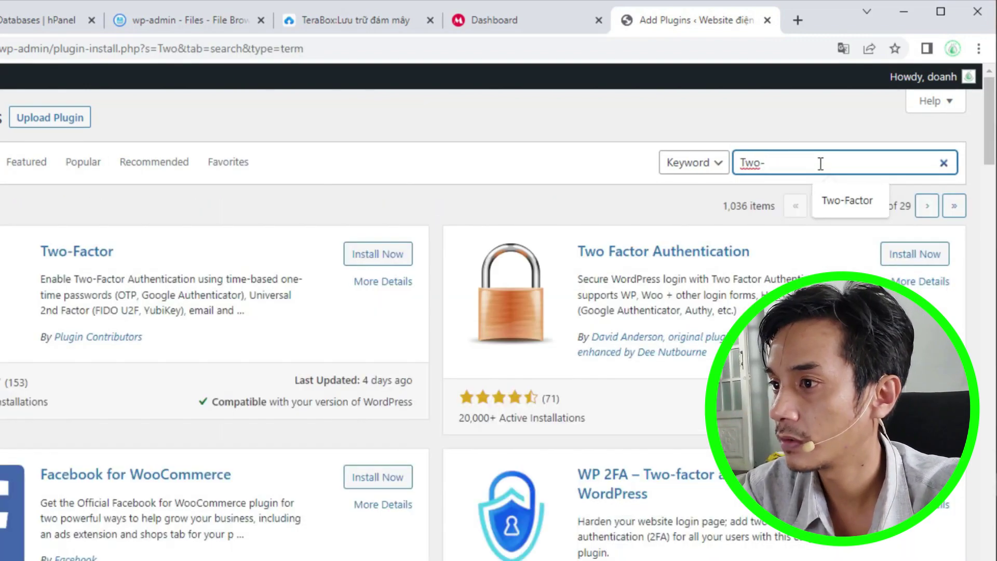
pyautogui.write('factor')
pyautogui.click(497, 387)
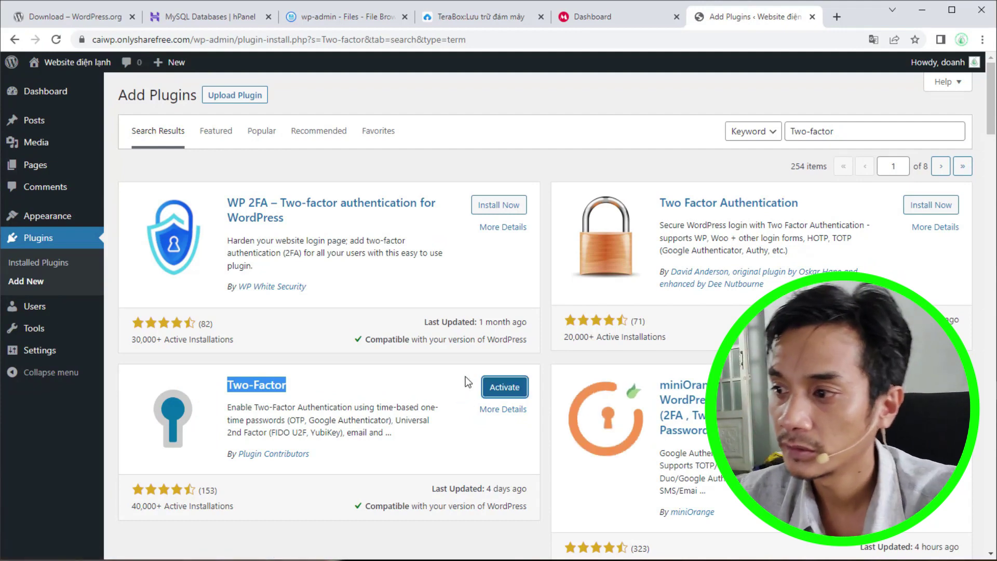
pyautogui.click(503, 386)
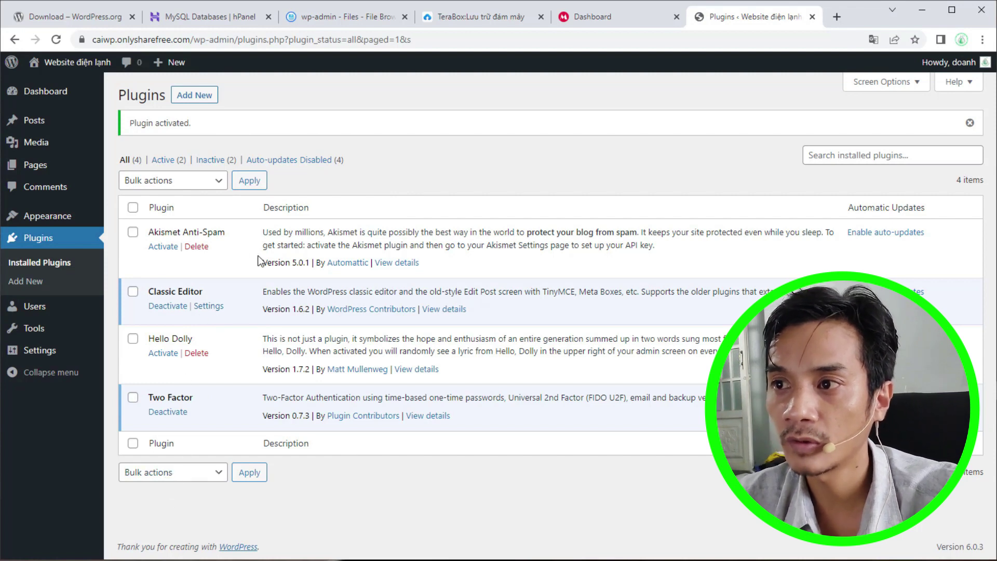
# - Choose duplicator.1.5.0.zip from the Plugin folder as the plugin to upload
pyautogui.click(195, 97)
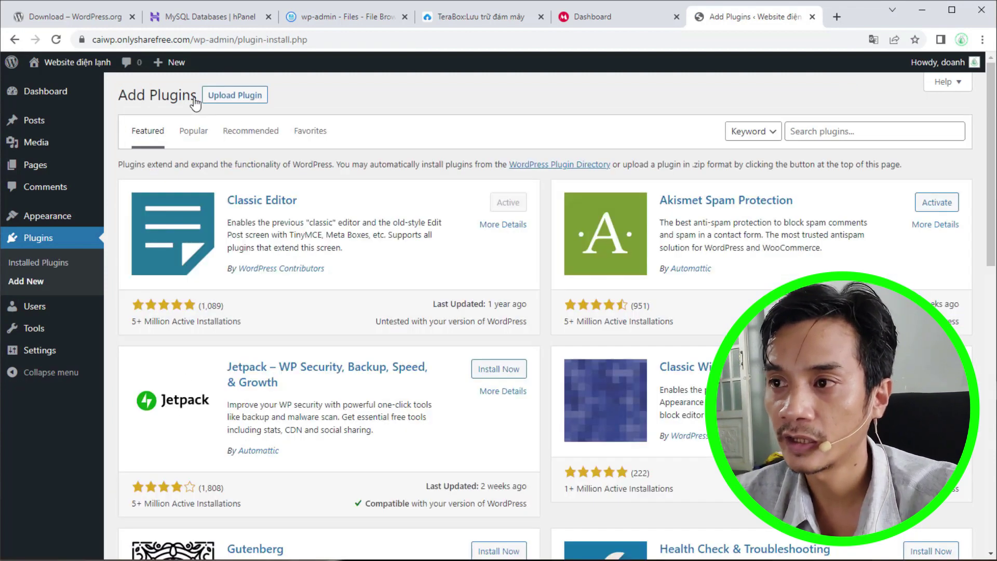
pyautogui.click(224, 99)
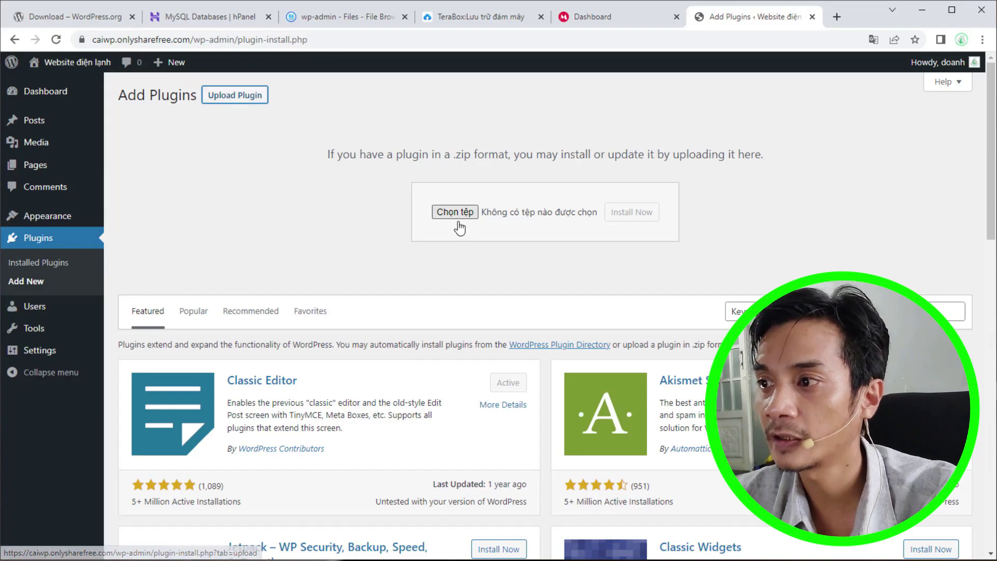
pyautogui.click(457, 217)
pyautogui.doubleClick(474, 17)
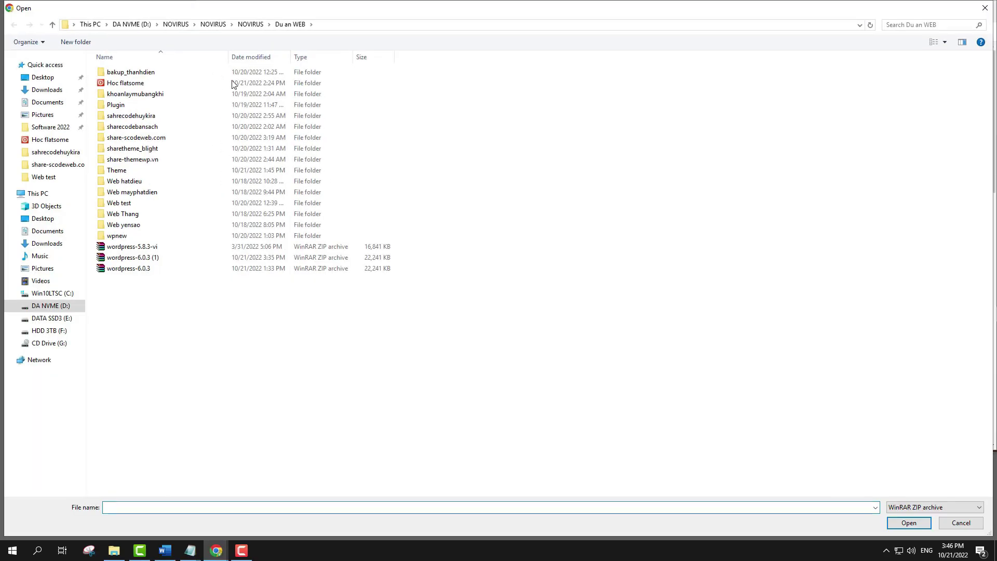
pyautogui.click(141, 74)
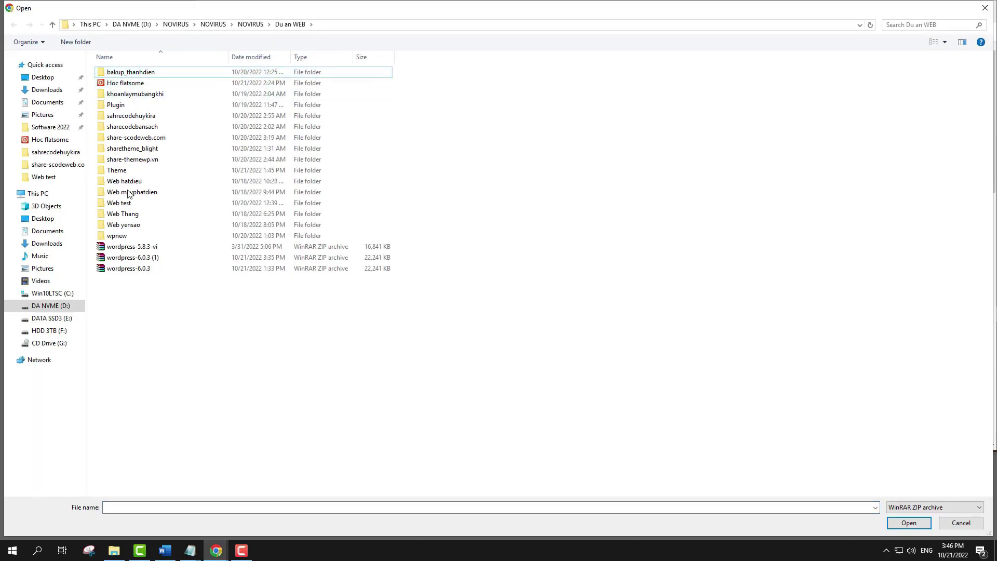
pyautogui.click(123, 105)
pyautogui.doubleClick(122, 106)
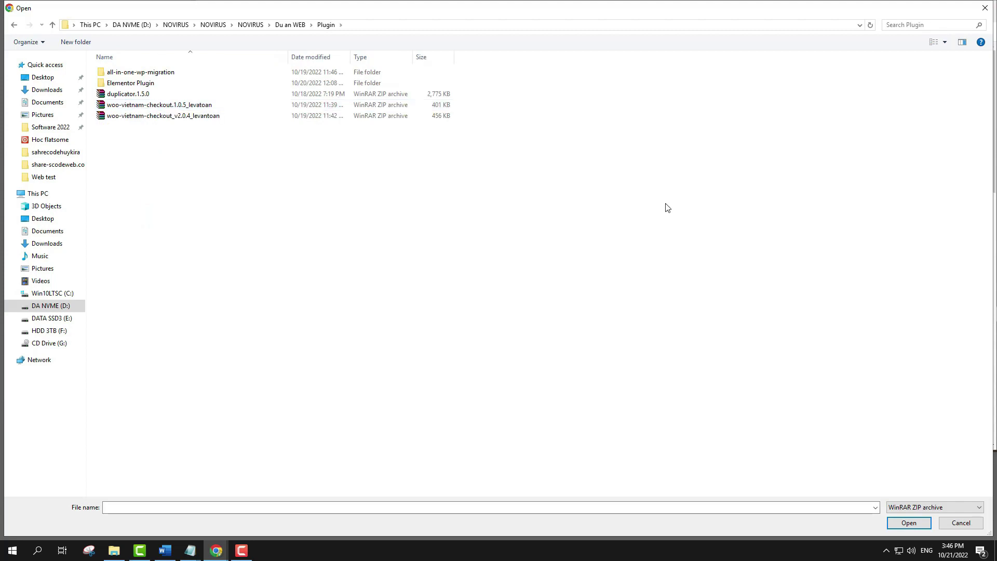
pyautogui.click(119, 96)
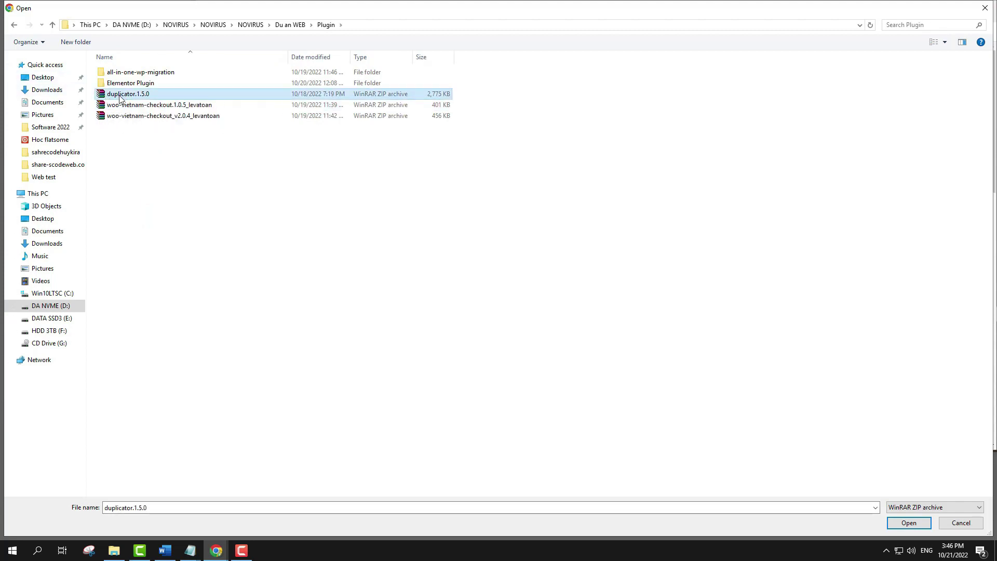
pyautogui.doubleClick(119, 95)
# - Install and activate the uploaded Duplicator 1.5.0 plugin, dismissing the translation offer
pyautogui.click(631, 211)
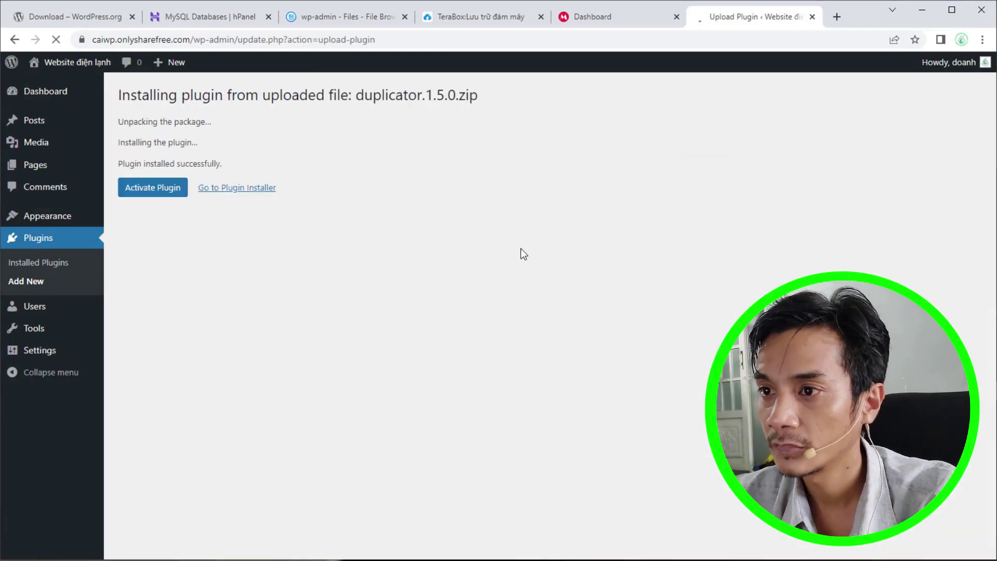
pyautogui.click(146, 191)
pyautogui.click(495, 151)
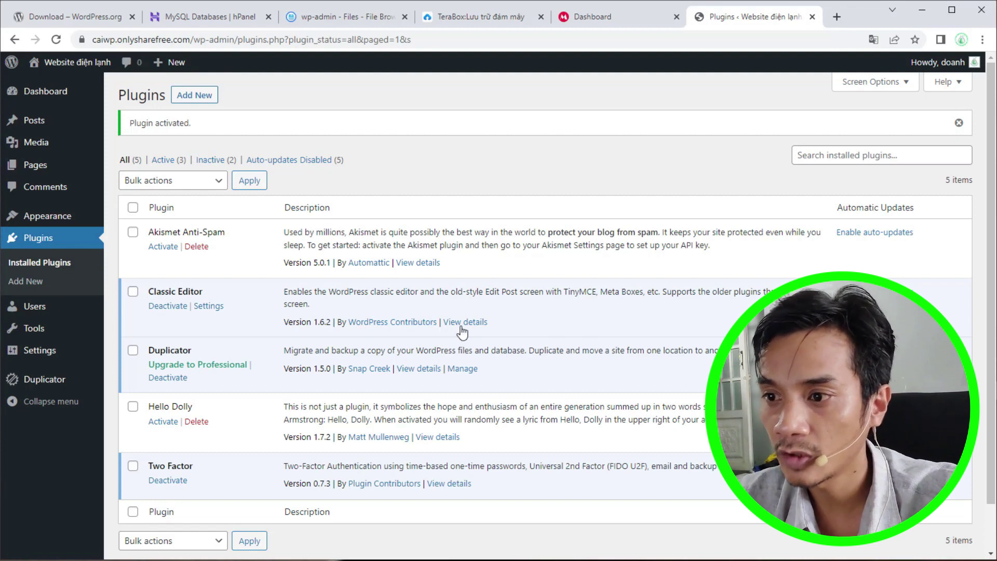
# - View the live site's Sample Page in a new tab, then return to the Plugins list
pyautogui.click(40, 262)
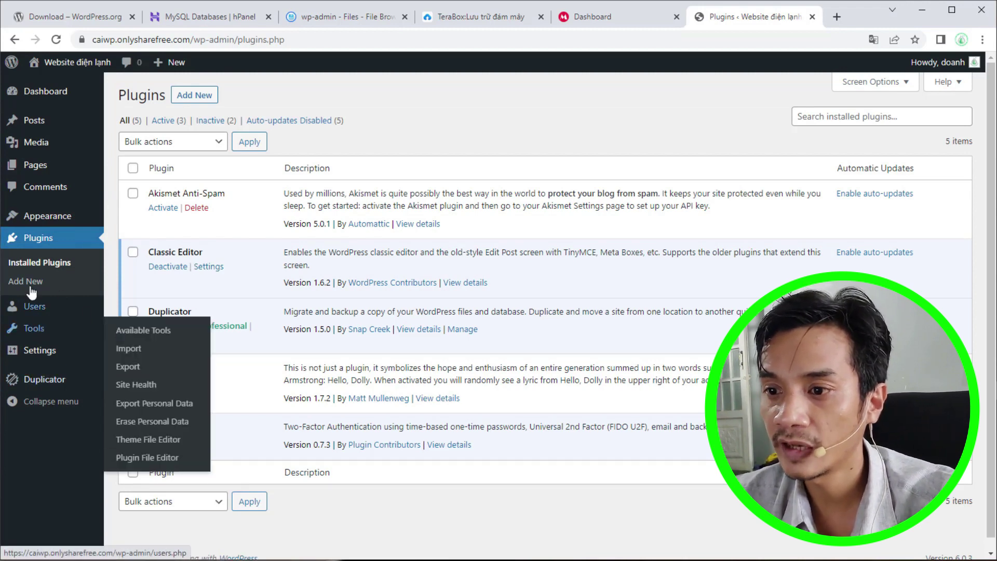
pyautogui.moveTo(58, 222)
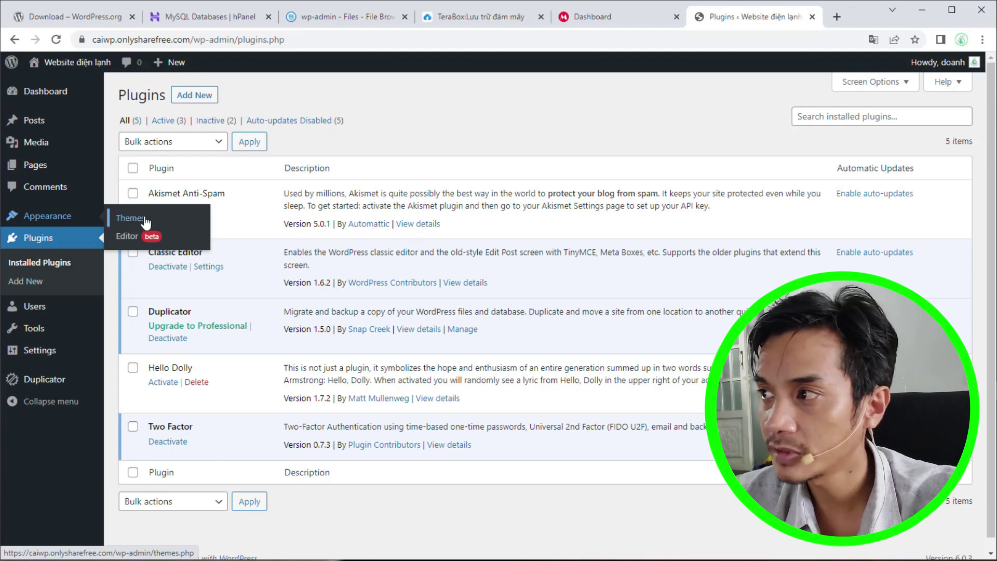
pyautogui.click(68, 61)
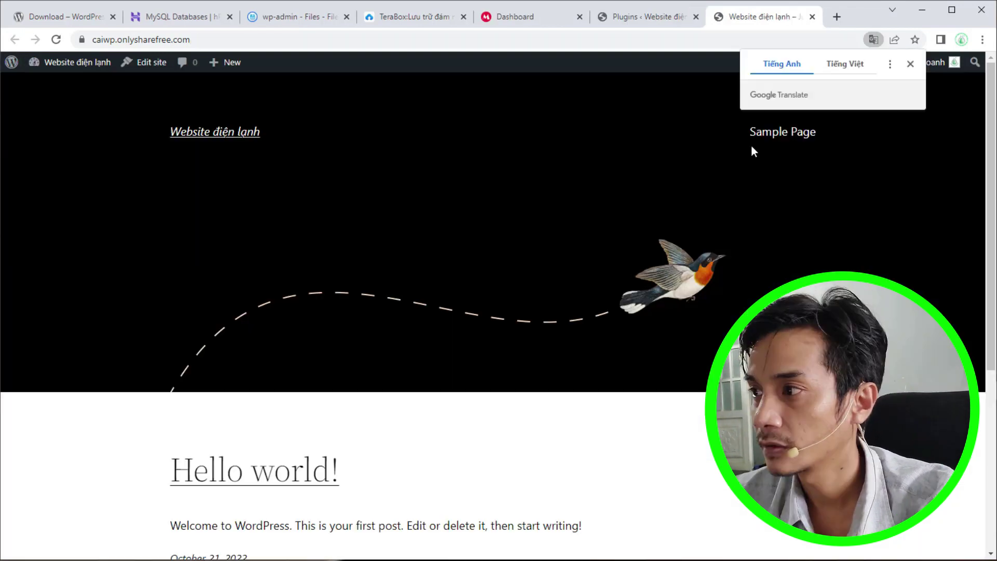
pyautogui.click(508, 159)
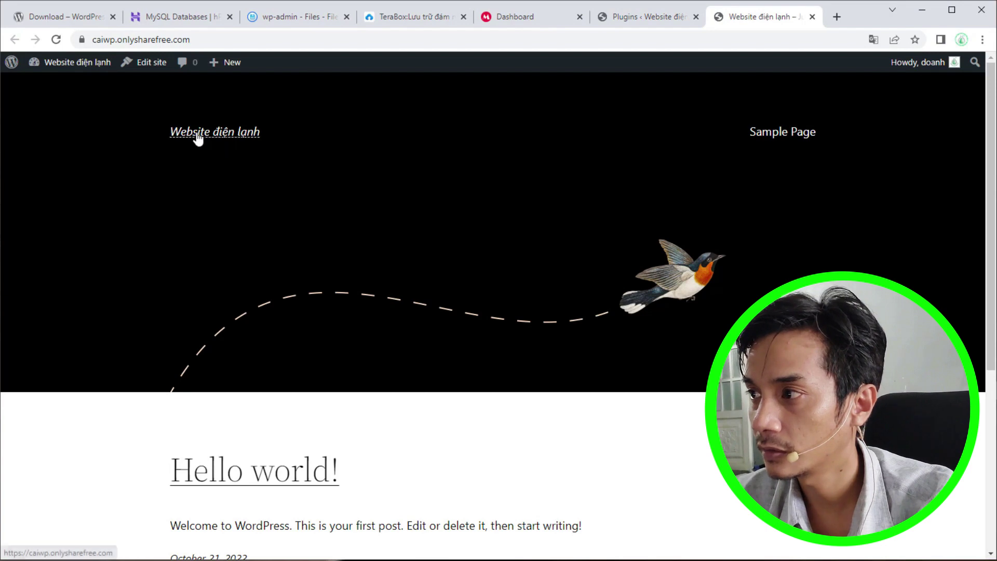
pyautogui.click(782, 131)
pyautogui.click(636, 17)
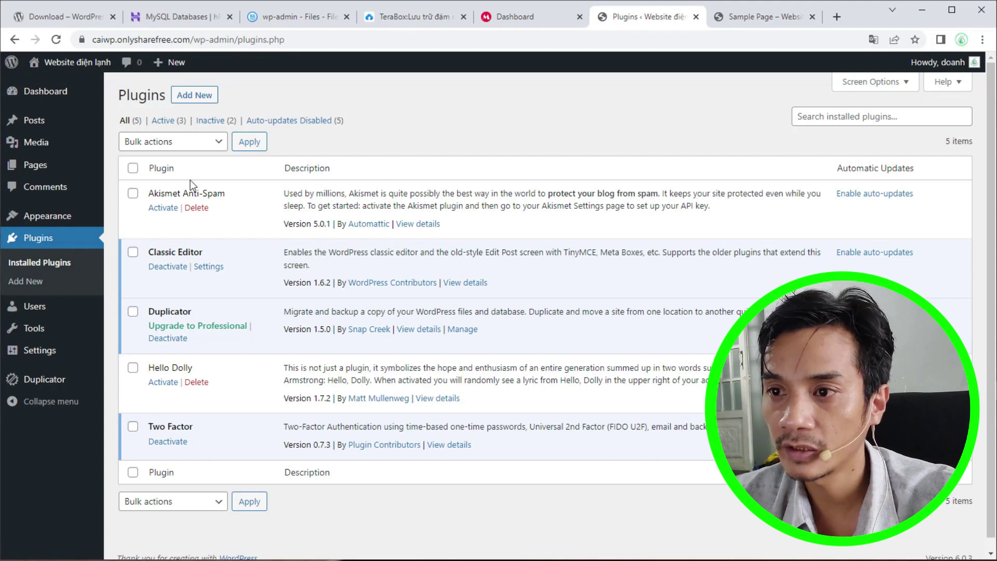
pyautogui.moveTo(35, 224)
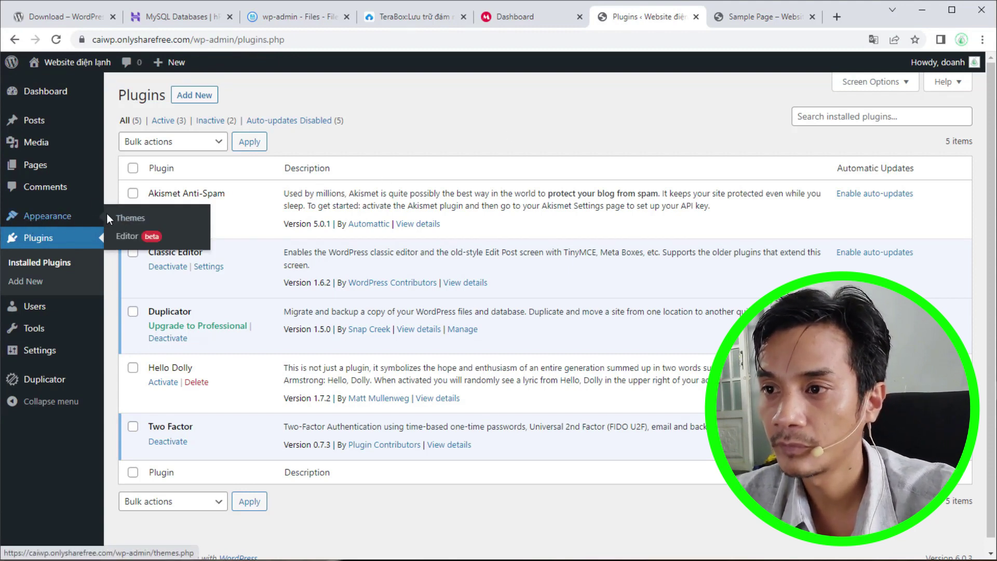
# - Activate the Twenty Twenty theme and reload the live site's home page to check it
pyautogui.click(119, 218)
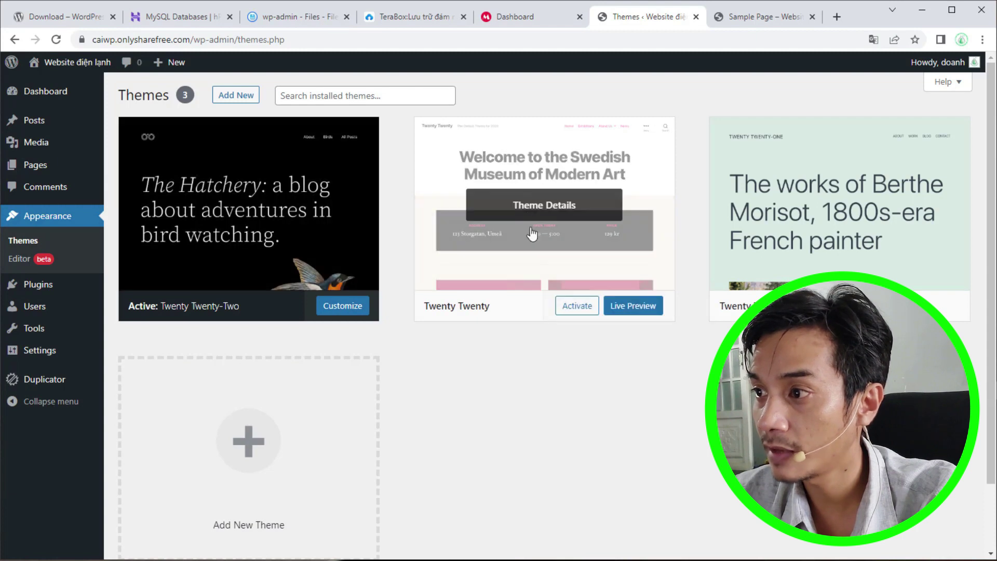
pyautogui.click(572, 309)
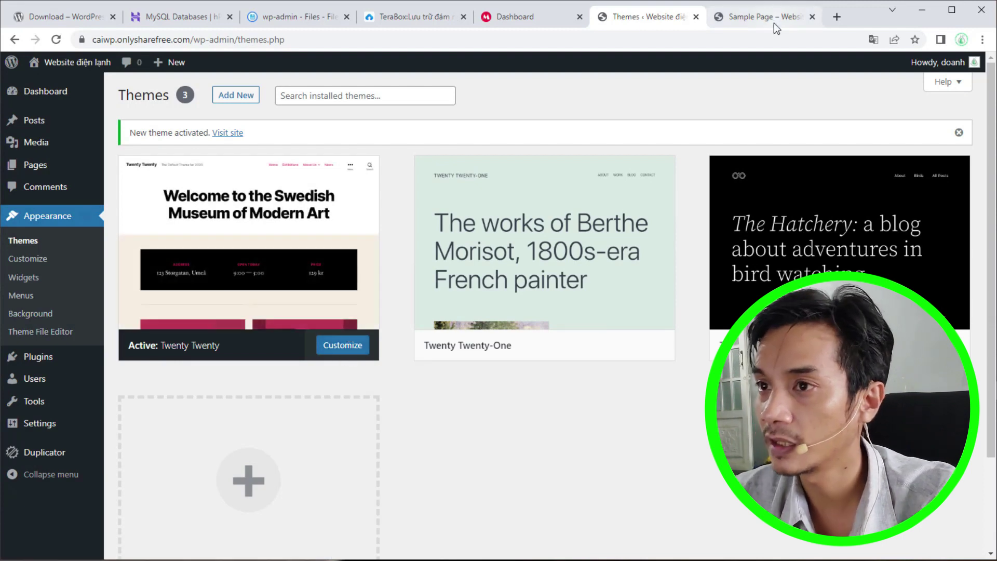
pyautogui.click(774, 20)
pyautogui.click(343, 41)
pyautogui.click(342, 43)
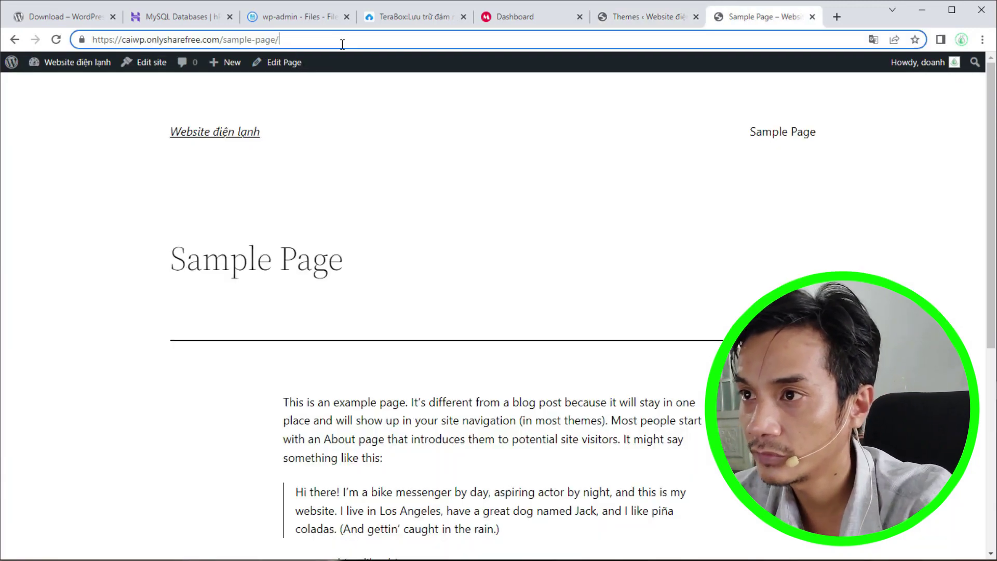
pyautogui.press('BackSpace')
pyautogui.press('BackSpace')
pyautogui.press('BackSpace')
pyautogui.press('BackSpace')
pyautogui.press('BackSpace')
pyautogui.press('BackSpace')
pyautogui.press('BackSpace')
pyautogui.press('BackSpace')
pyautogui.press('BackSpace')
pyautogui.press('BackSpace')
pyautogui.press('BackSpace')
pyautogui.press('BackSpace')
pyautogui.press('Return')
pyautogui.hotkey('ctrl', 'shift', 'Tab')
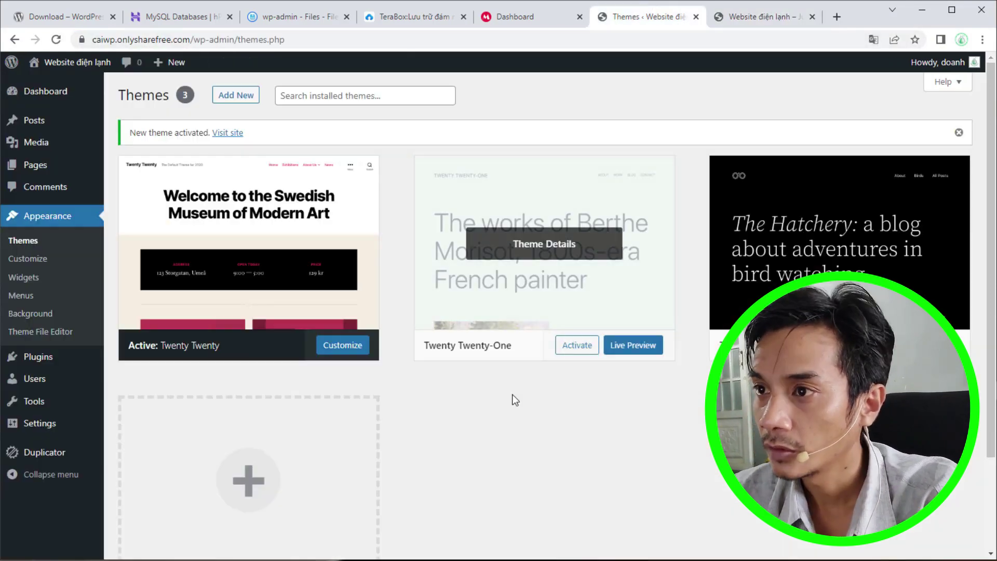
# - Browse Add Themes and filter the theme directory by the E-Commerce subject
pyautogui.click(236, 95)
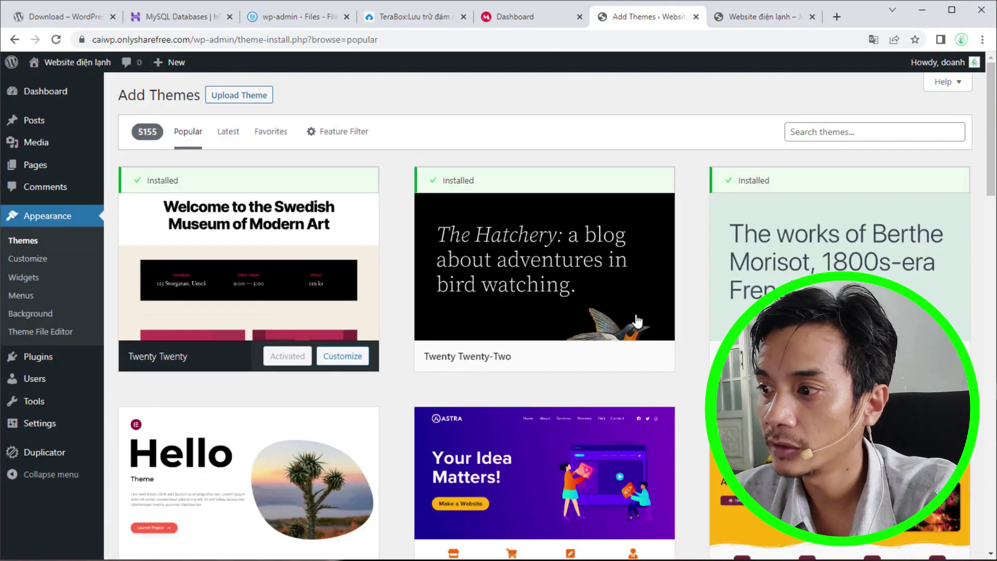
pyautogui.scroll(-18, 637, 321)
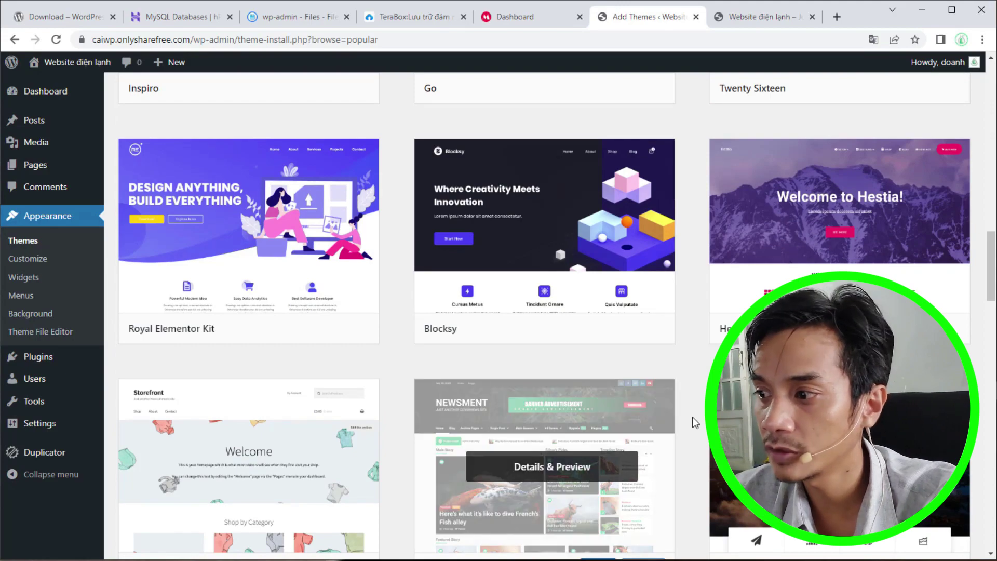
pyautogui.scroll(-15, 695, 422)
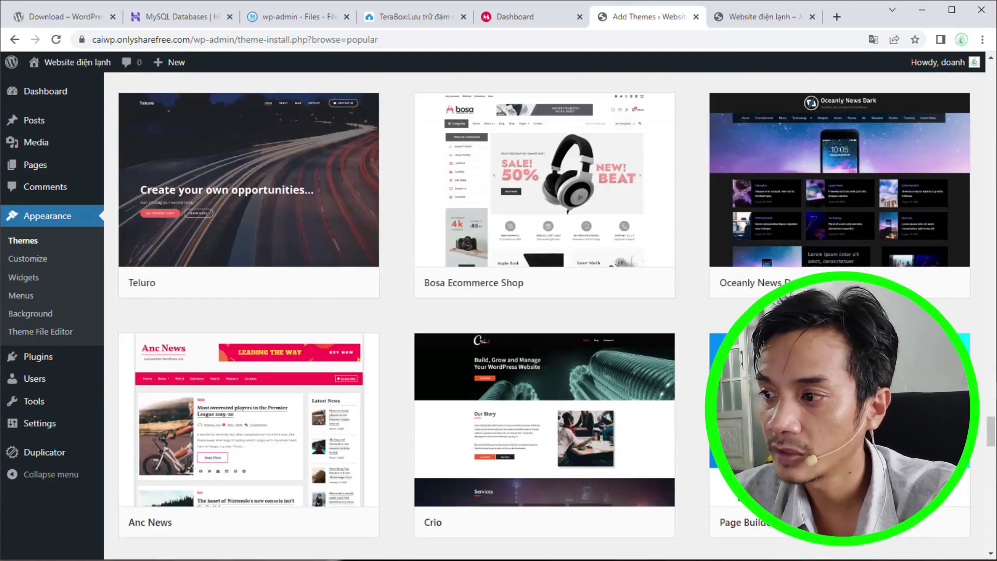
pyautogui.scroll(-5, 367, 405)
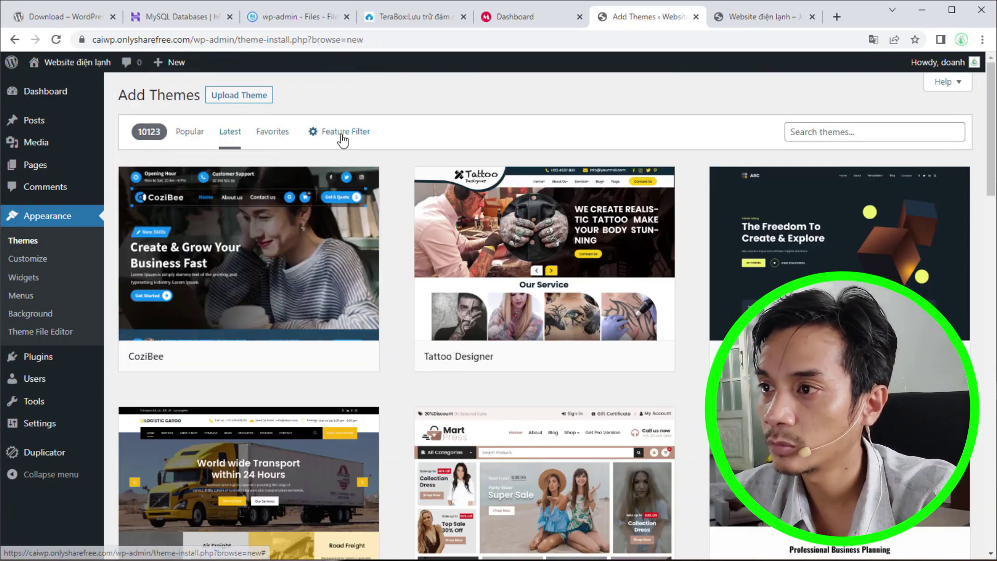
pyautogui.click(342, 134)
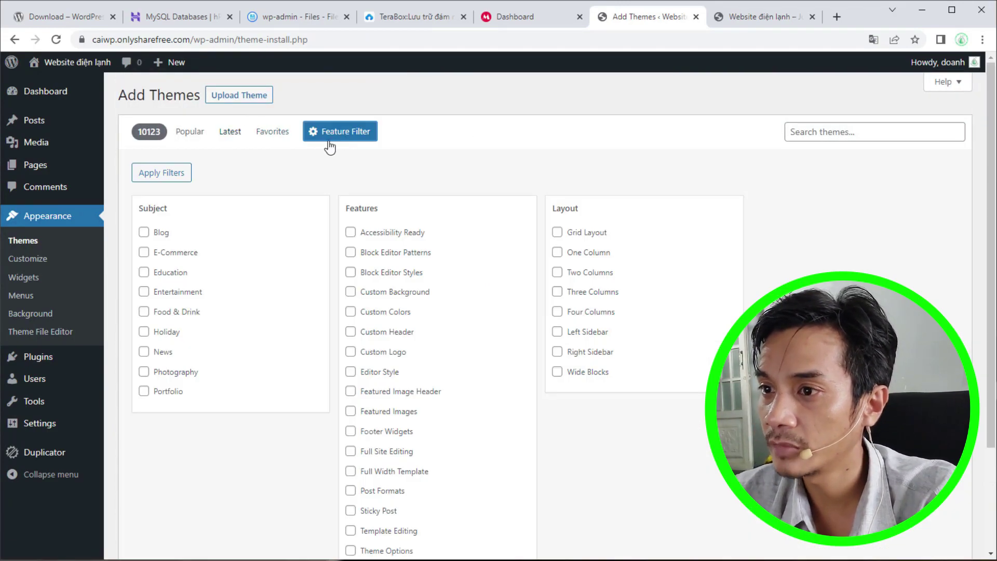
pyautogui.click(145, 253)
pyautogui.click(165, 177)
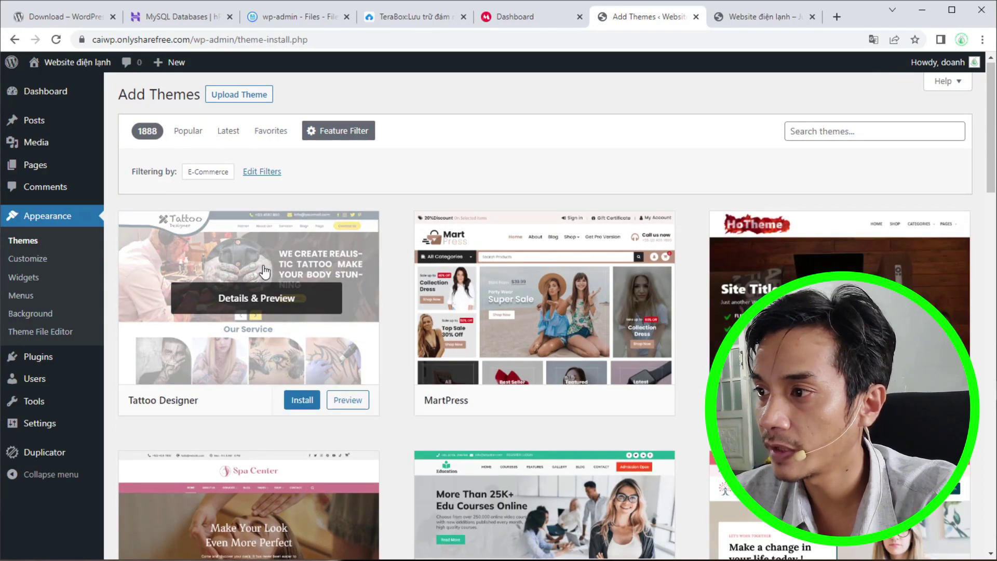
# - Change the theme feature filter from E-Commerce to Blog and review the results
pyautogui.scroll(-5, 519, 208)
pyautogui.scroll(5, 314, 247)
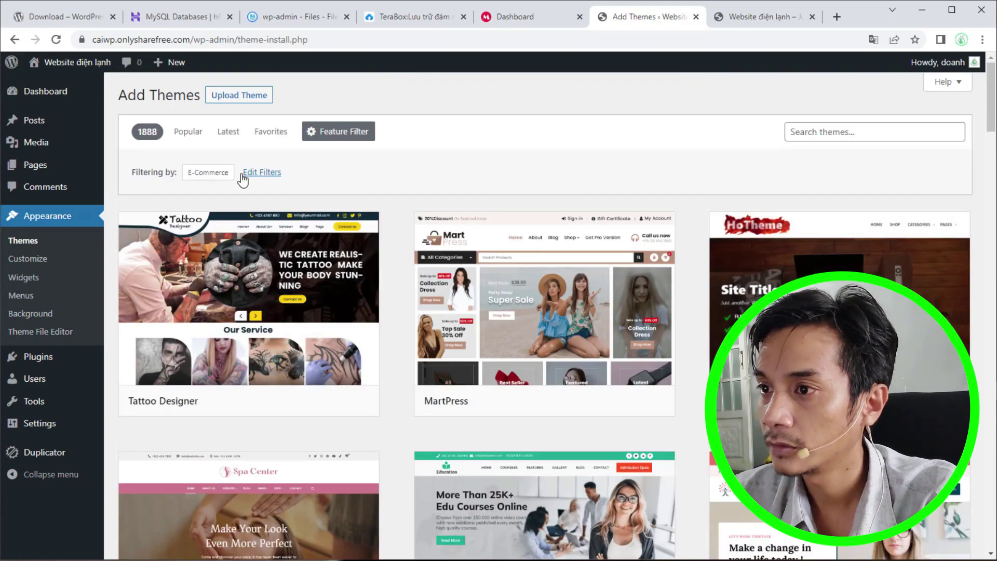
pyautogui.click(261, 172)
pyautogui.click(143, 252)
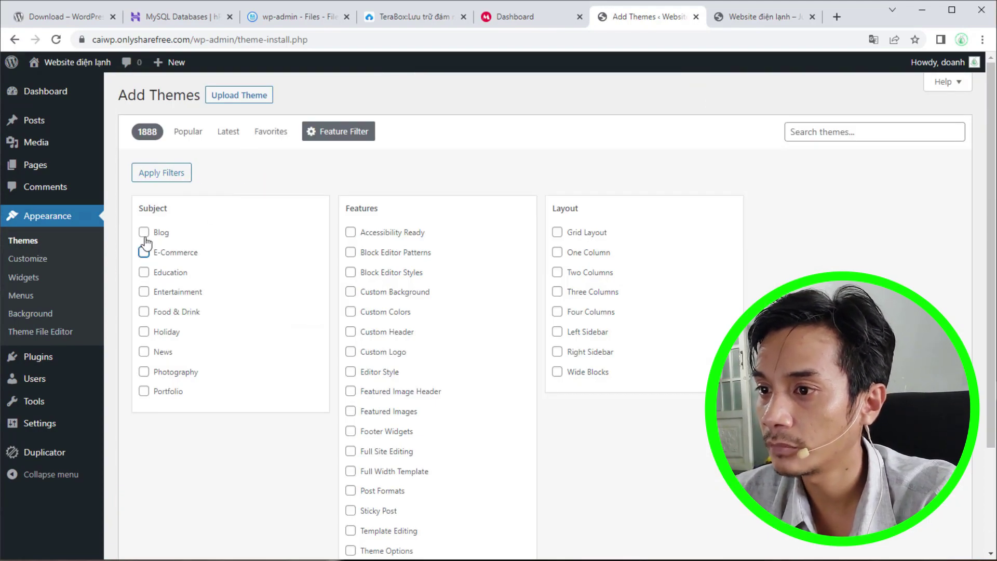
pyautogui.click(144, 232)
pyautogui.scroll(-10, 256, 215)
pyautogui.scroll(-1, 445, 228)
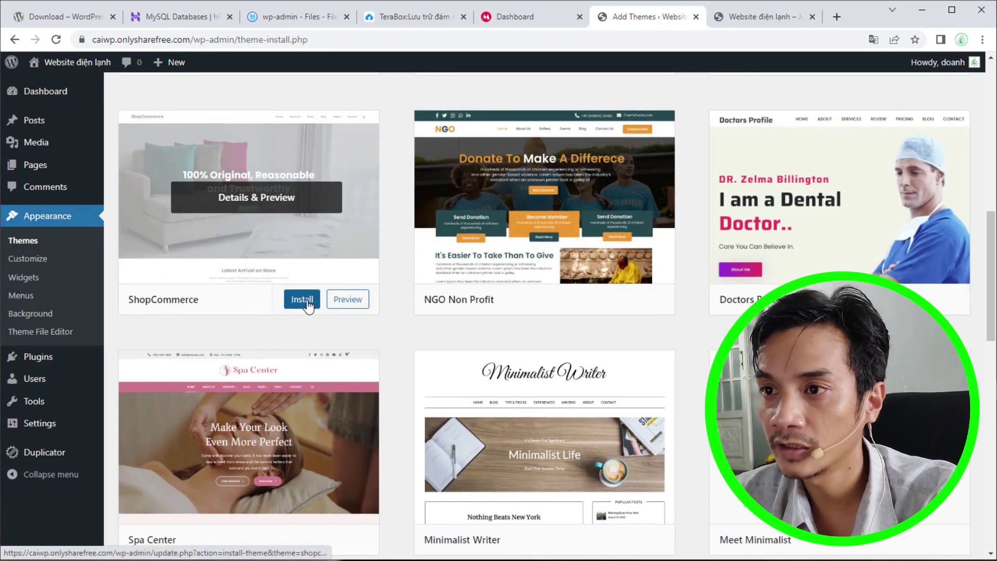
pyautogui.scroll(10, 972, 120)
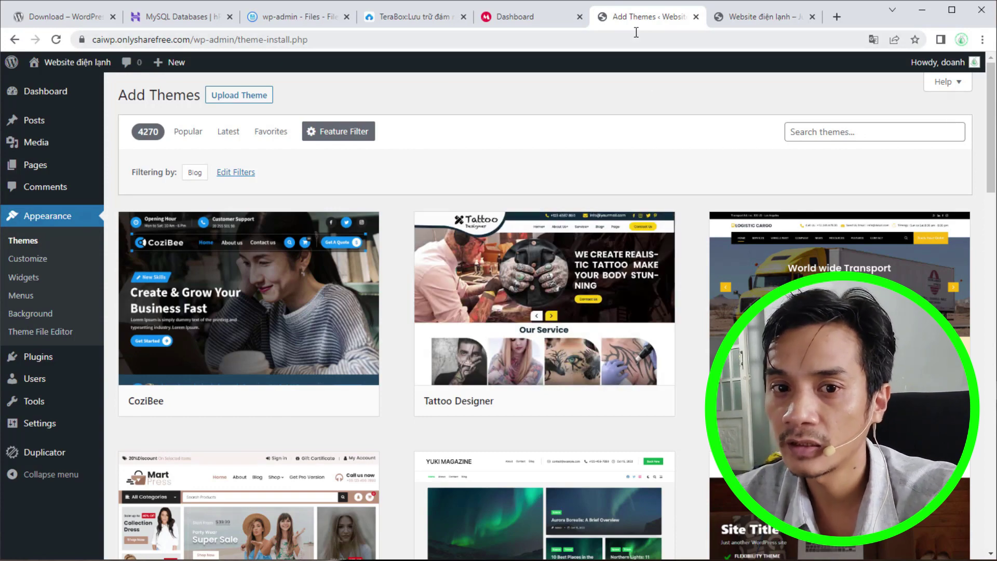
# - Finish searching 'flatsome' and open the Flatsome item's live demo
pyautogui.write('ome')
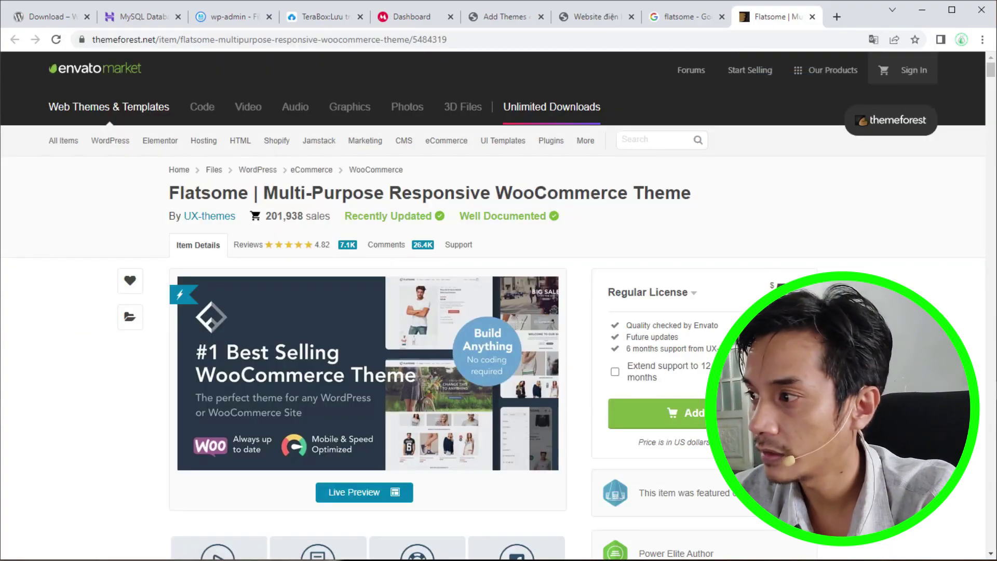
pyautogui.scroll(-5, 431, 481)
pyautogui.scroll(3, 431, 481)
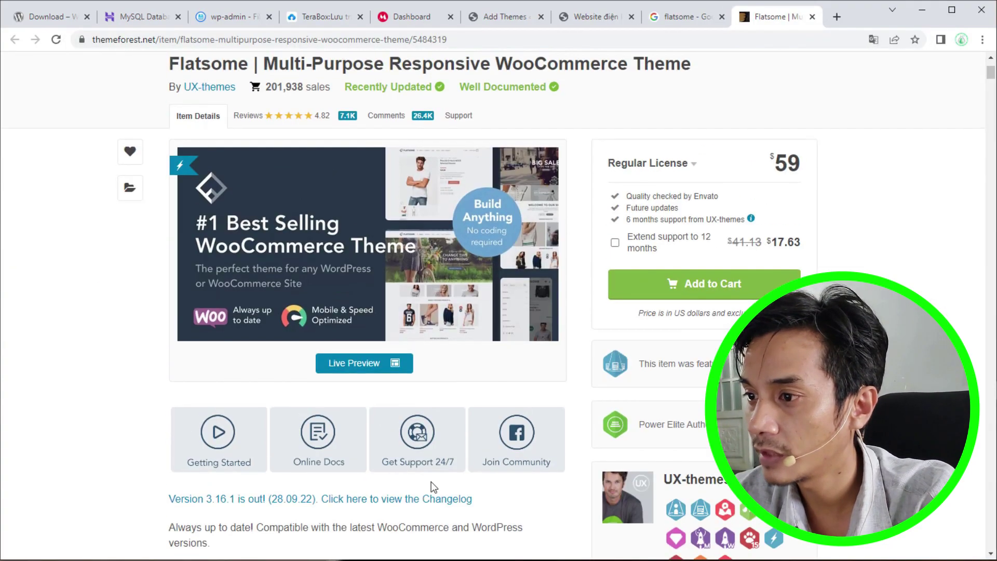
pyautogui.click(370, 377)
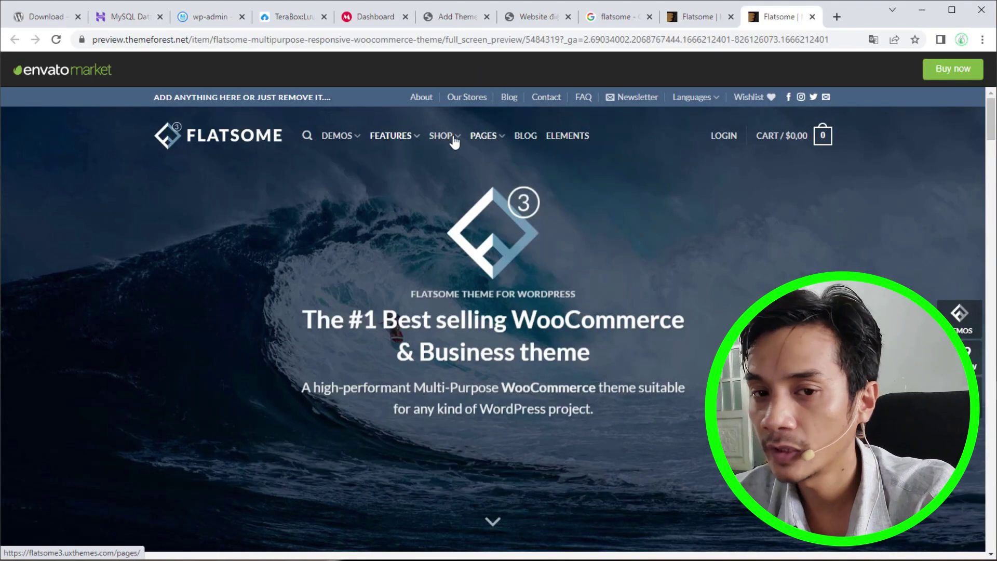
# - Preview the Flatsome Classic Shop demo layout and scroll through it
pyautogui.moveTo(326, 142)
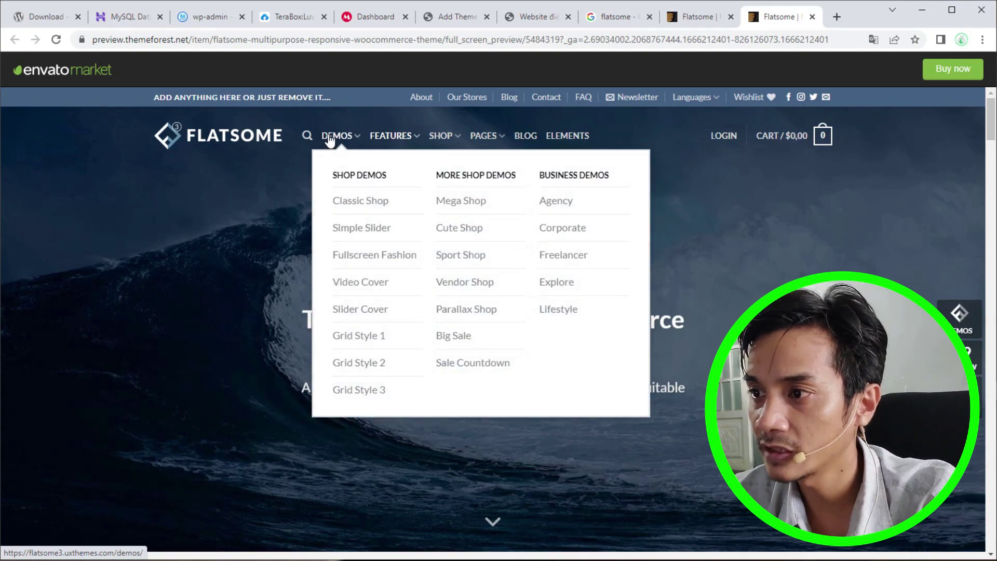
pyautogui.click(357, 206)
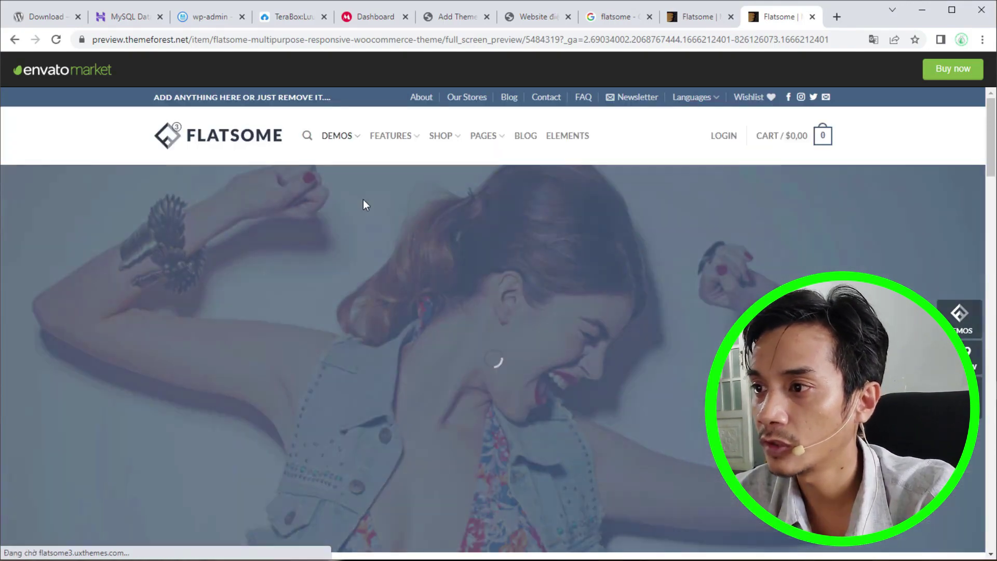
pyautogui.scroll(-5, 436, 174)
pyautogui.scroll(5, 436, 174)
pyautogui.scroll(-5, 71, 322)
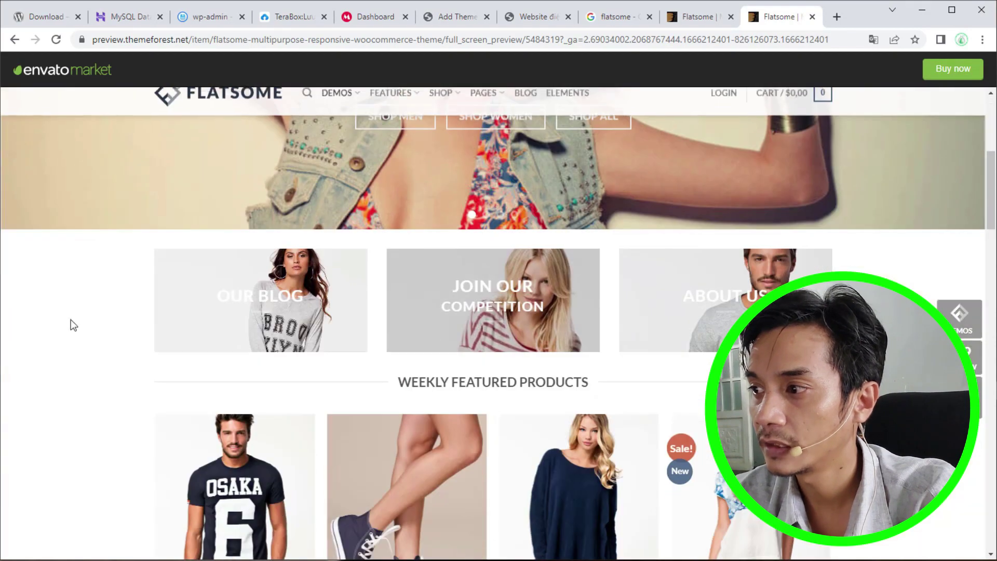
pyautogui.scroll(-5, 712, 345)
pyautogui.scroll(-10, 711, 345)
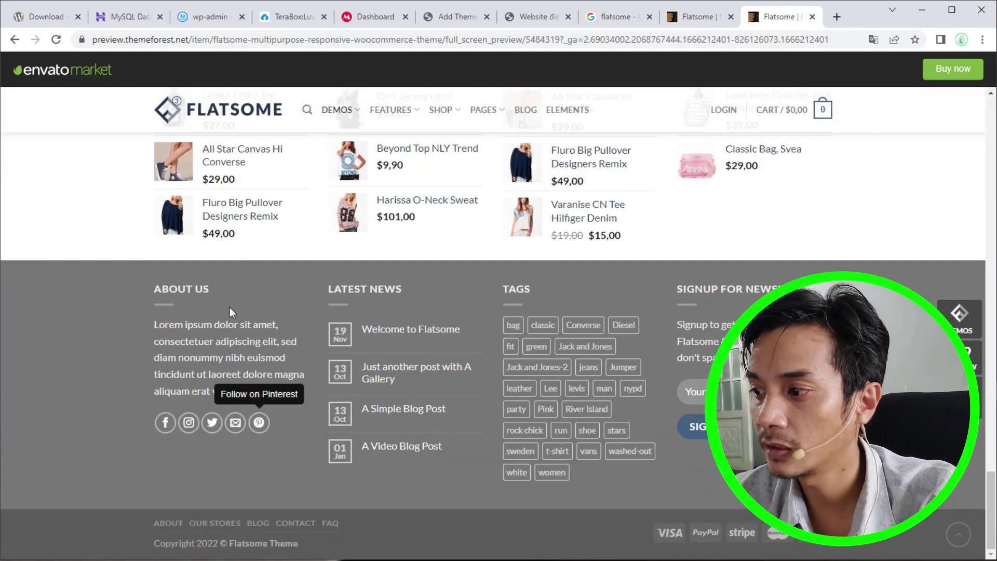
pyautogui.scroll(7, 525, 351)
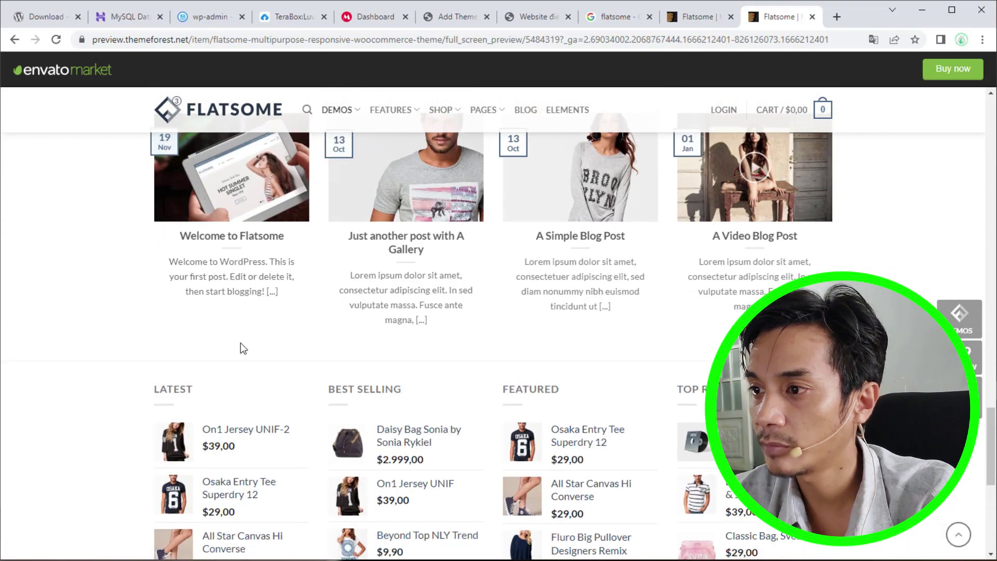
pyautogui.scroll(-3, 285, 305)
pyautogui.scroll(8, 490, 338)
pyautogui.scroll(-3, 491, 338)
pyautogui.scroll(10, 537, 364)
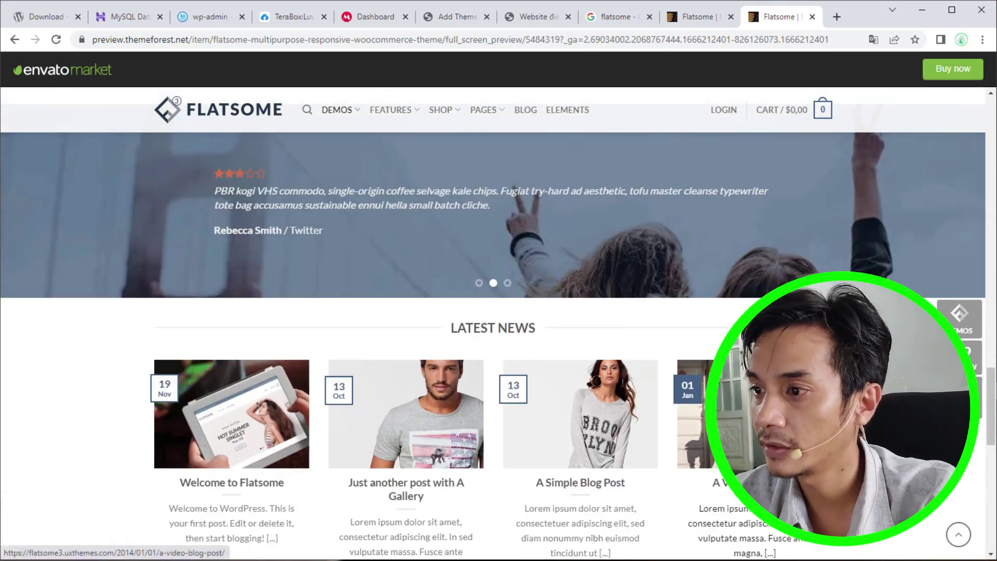
pyautogui.scroll(8, 537, 363)
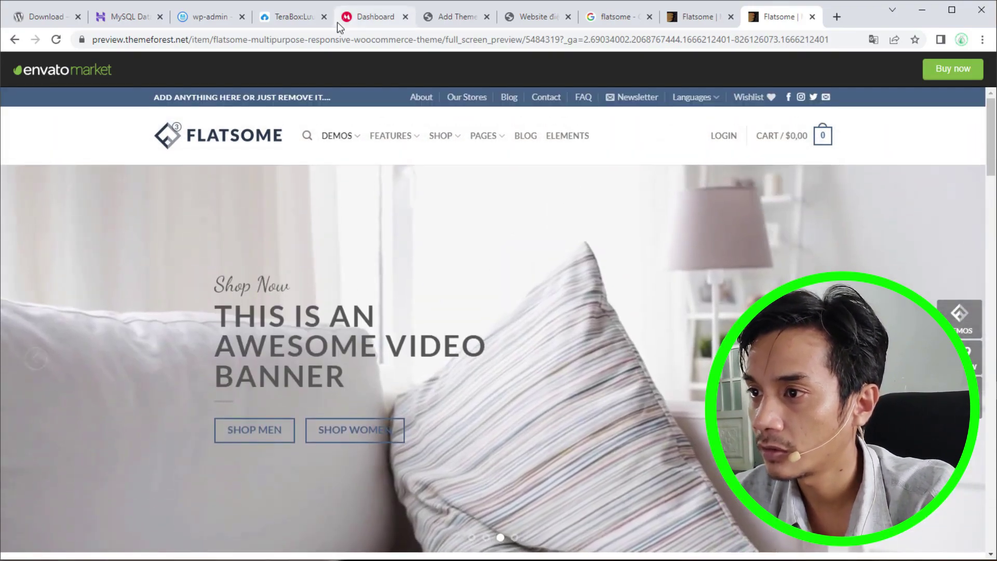
# - Switch to the Simple Slider demo, visit its blog page, and return to its home page
pyautogui.moveTo(346, 141)
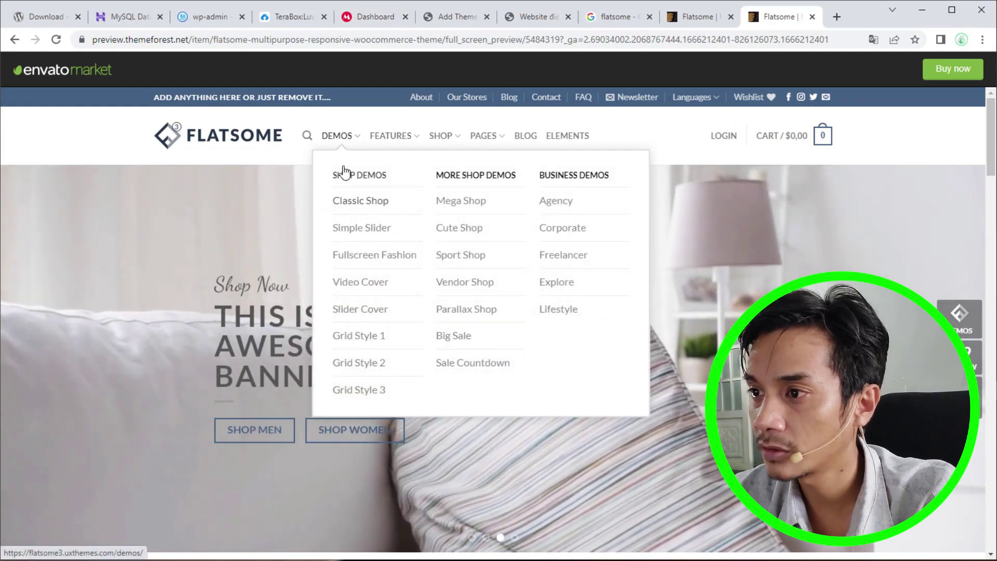
pyautogui.click(349, 228)
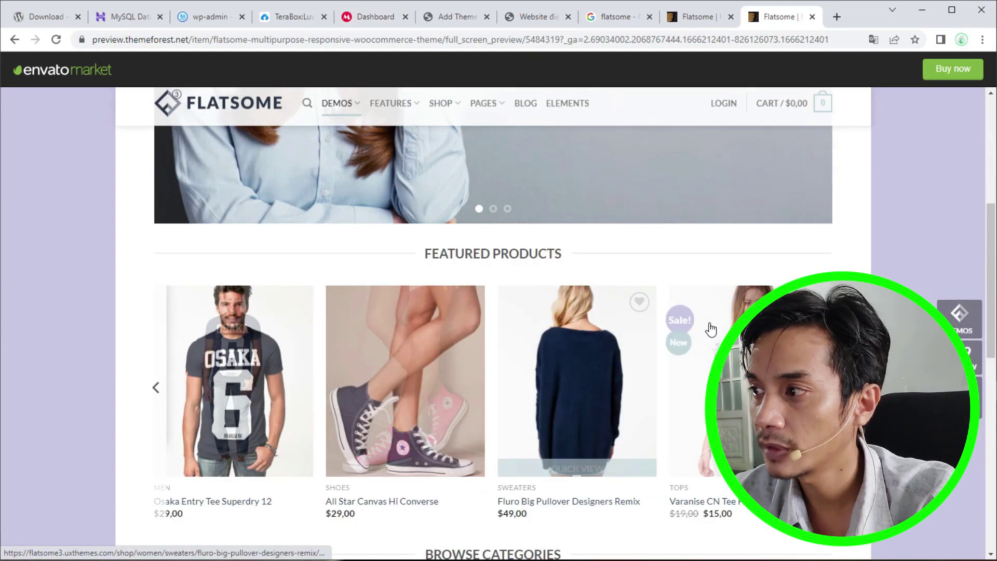
pyautogui.scroll(-15, 508, 222)
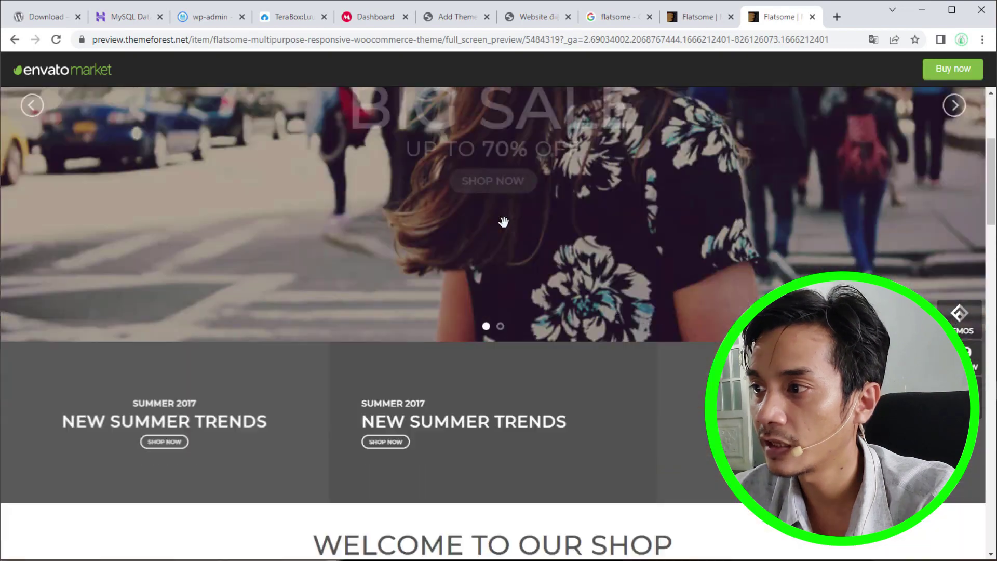
pyautogui.scroll(15, 508, 231)
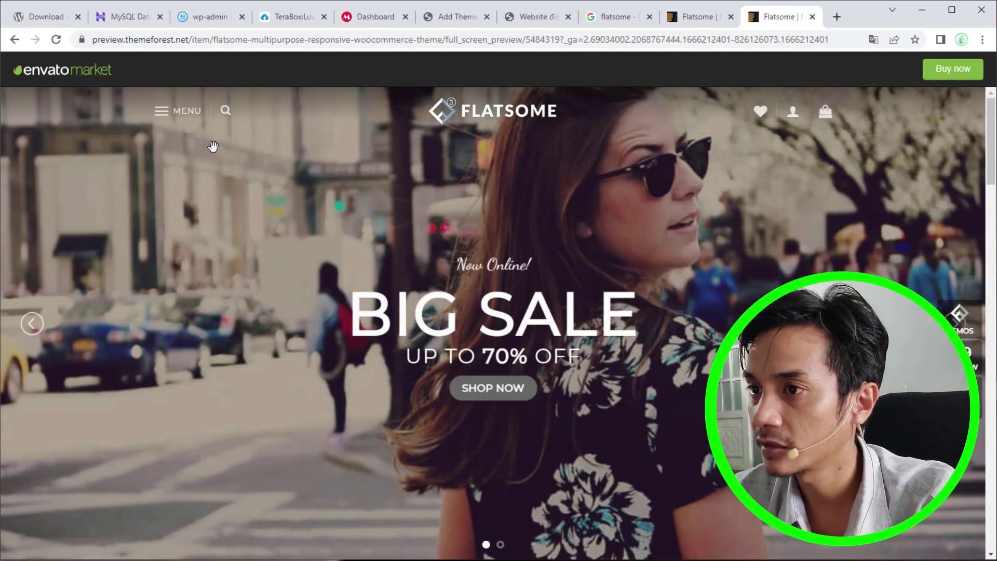
pyautogui.click(188, 112)
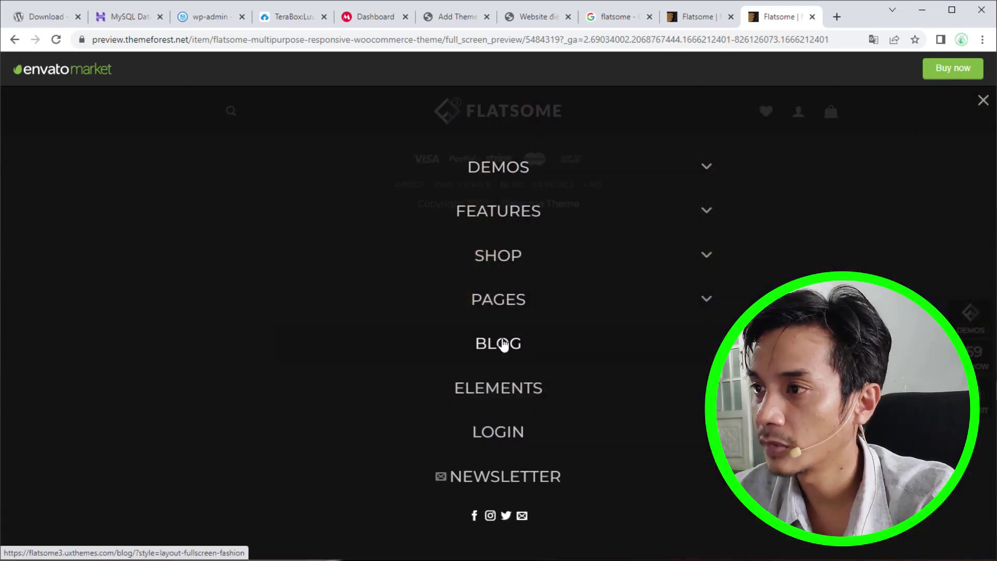
pyautogui.click(503, 345)
pyautogui.scroll(-5, 395, 311)
pyautogui.scroll(5, 467, 208)
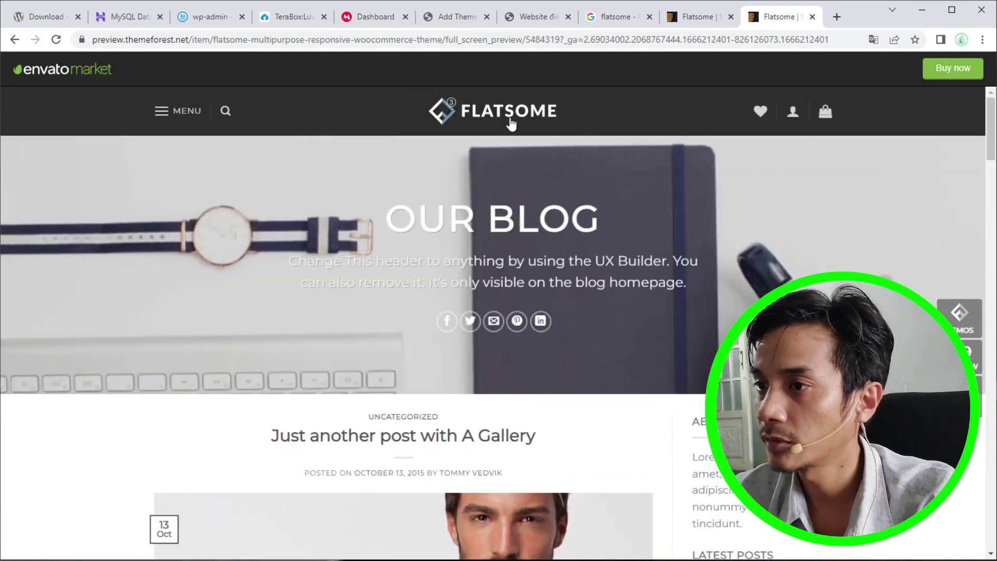
pyautogui.click(508, 122)
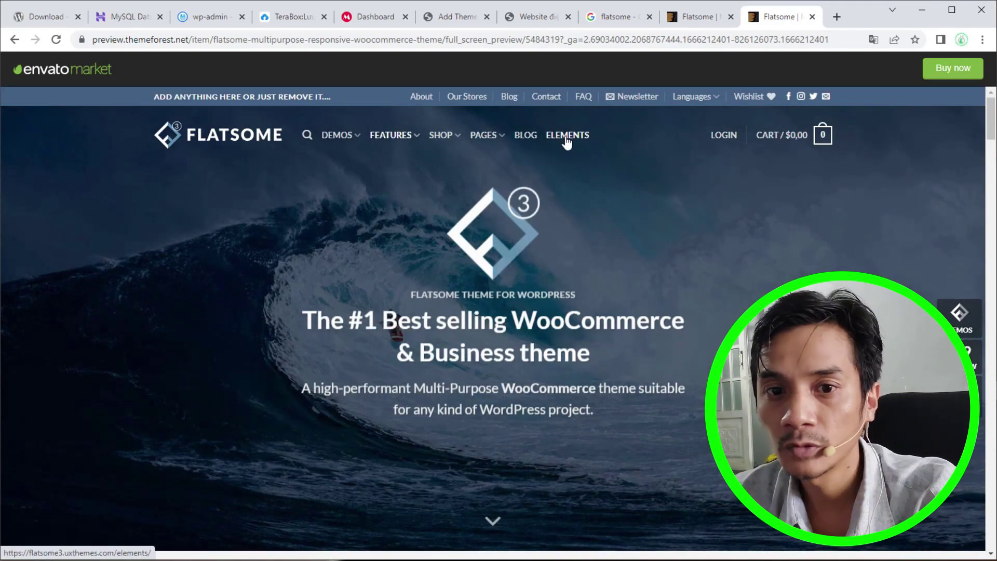
# - Browse the Flatsome Elements showcase and its Portfolio element demo
pyautogui.click(563, 138)
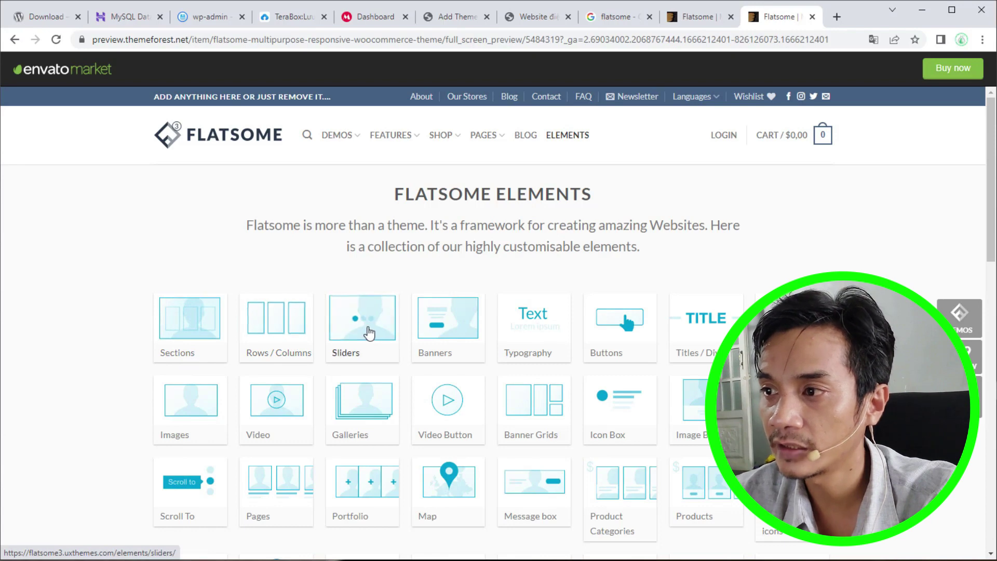
pyautogui.scroll(-2, 363, 322)
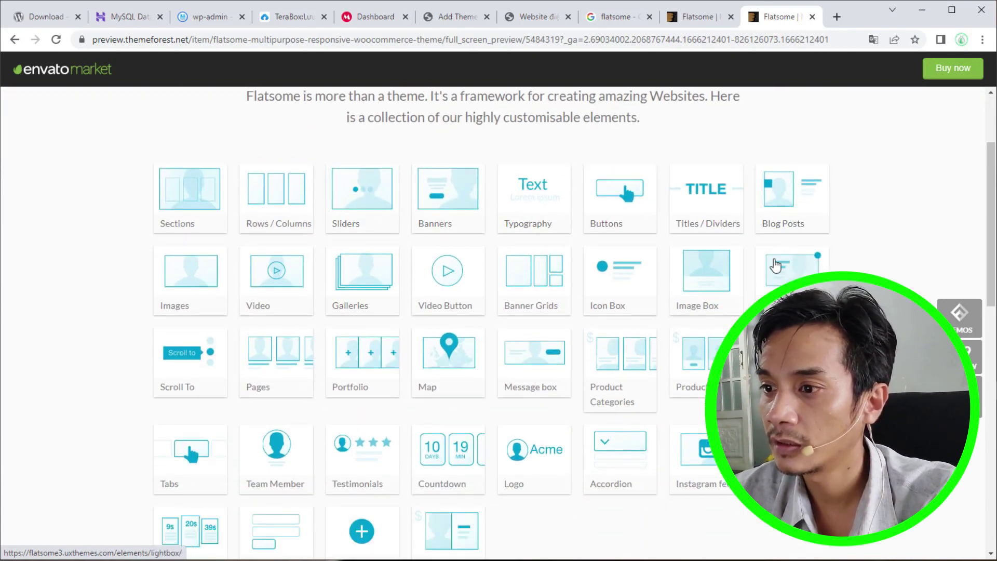
pyautogui.scroll(-1, 346, 338)
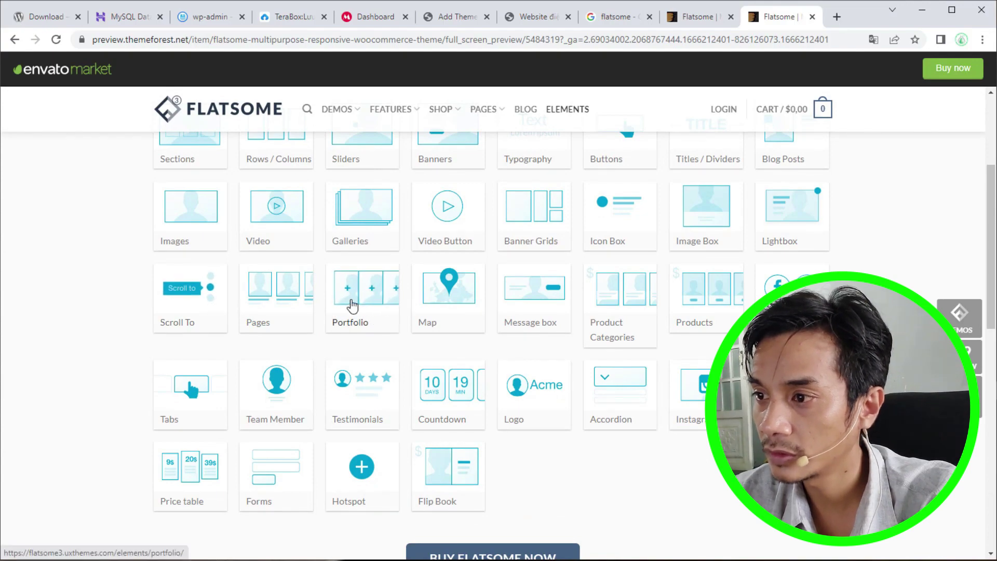
pyautogui.click(359, 291)
pyautogui.scroll(-9, 218, 355)
pyautogui.scroll(8, 218, 356)
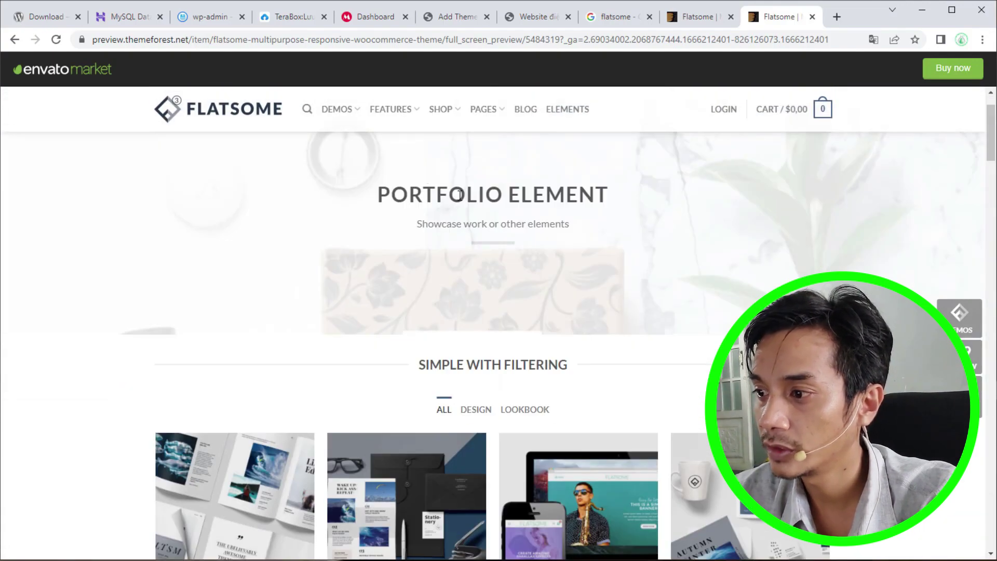
pyautogui.scroll(-13, 101, 378)
pyautogui.scroll(-3, 674, 314)
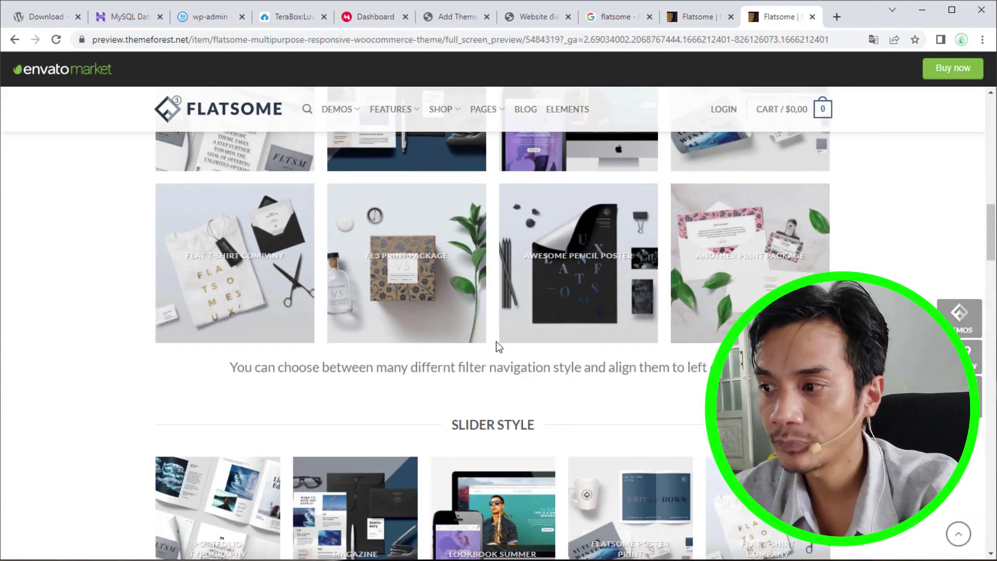
pyautogui.scroll(4, 497, 341)
pyautogui.click(570, 110)
pyautogui.scroll(-4, 576, 363)
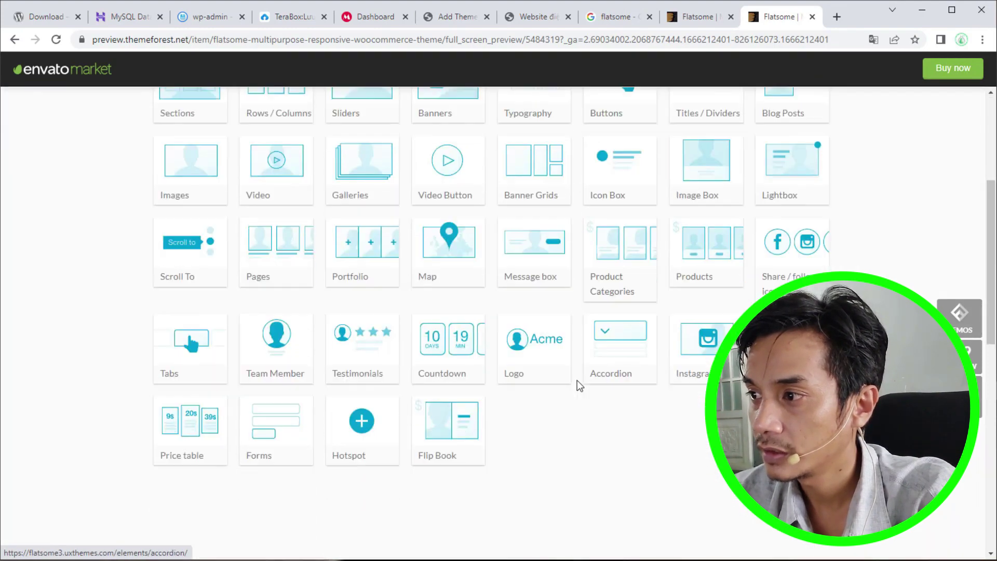
pyautogui.scroll(3, 580, 386)
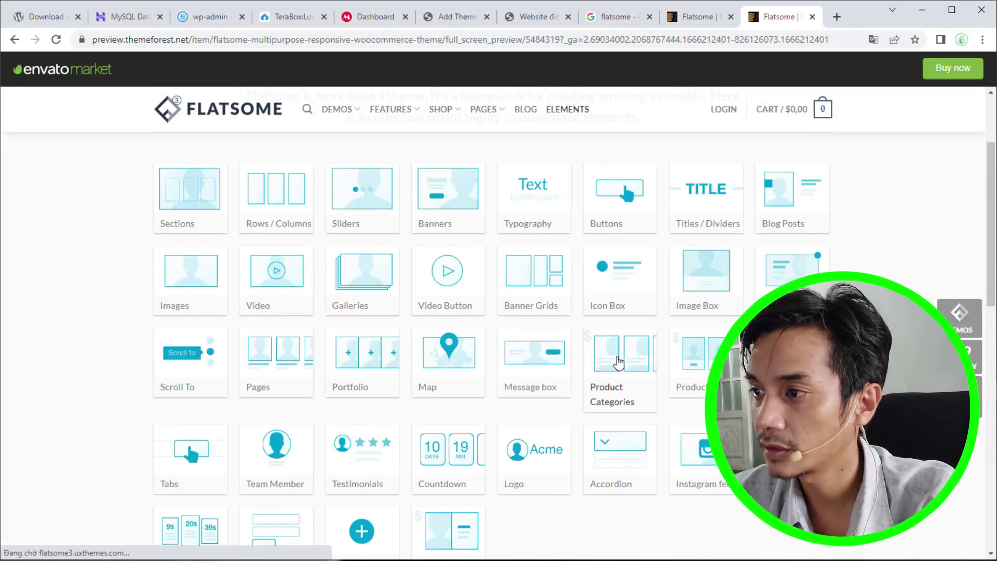
# - Open the Product Categories element demo and the Clothing category
pyautogui.click(617, 358)
pyautogui.scroll(-5, 617, 363)
pyautogui.scroll(-15, 520, 285)
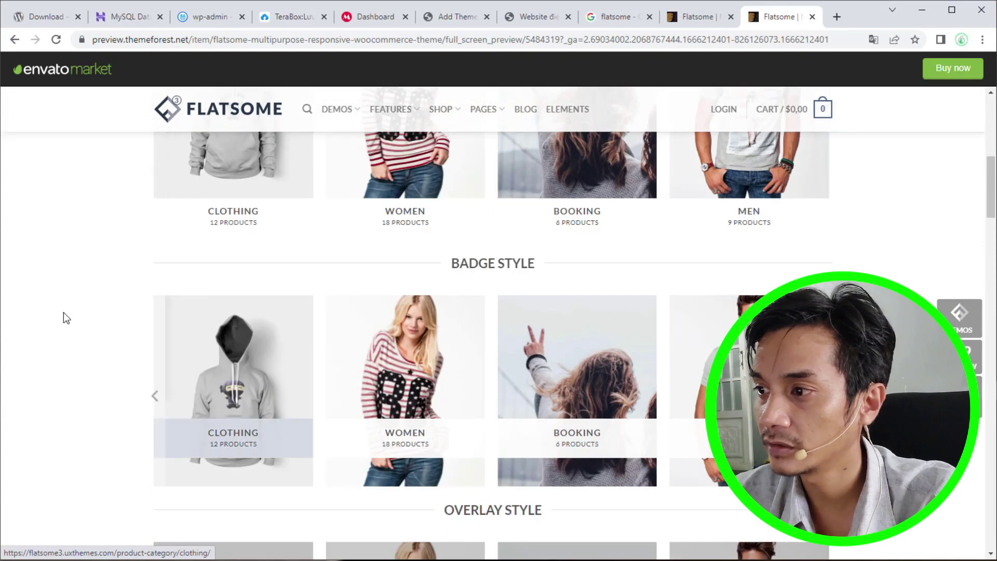
pyautogui.scroll(-4, 549, 312)
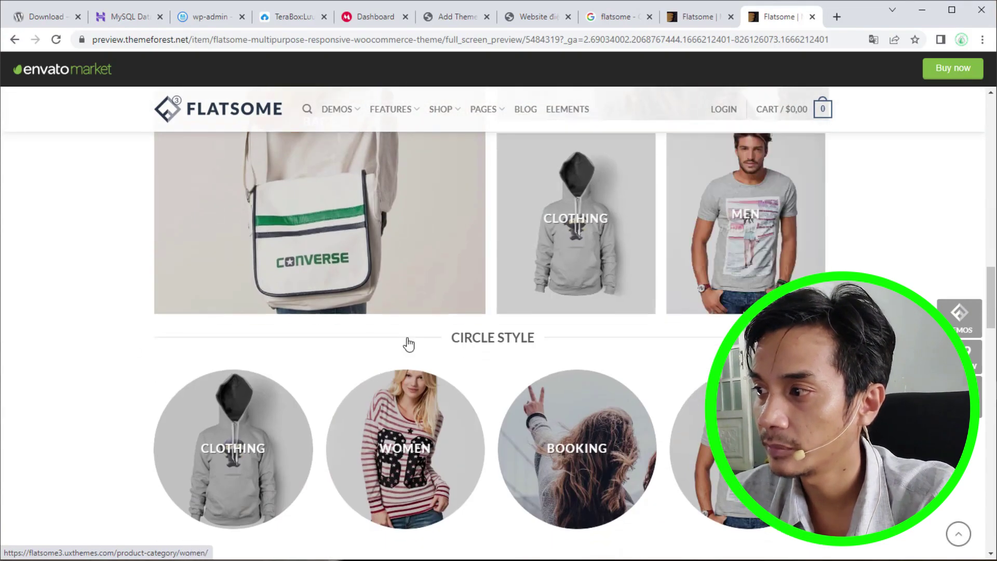
pyautogui.click(400, 270)
pyautogui.scroll(-4, 447, 334)
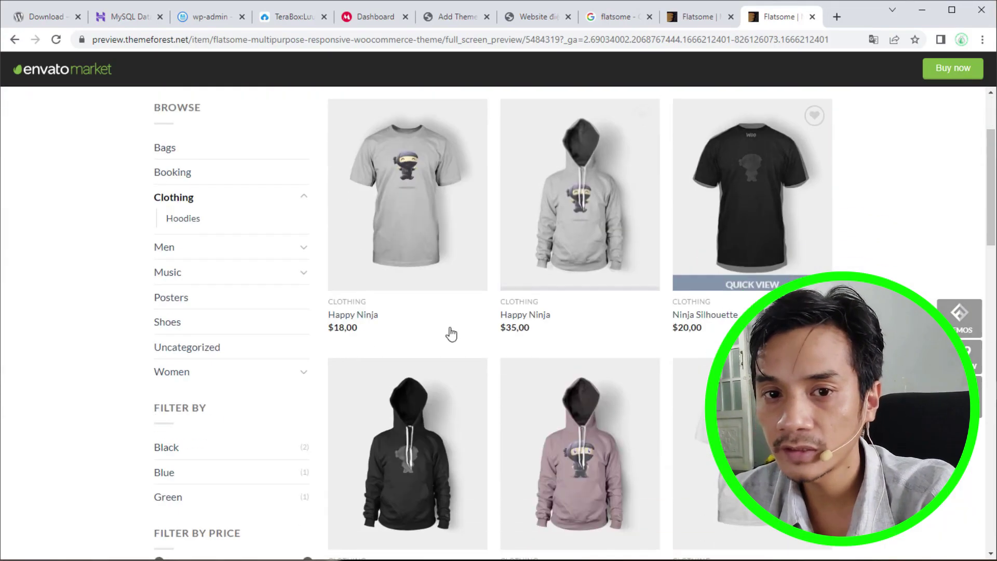
pyautogui.scroll(4, 382, 318)
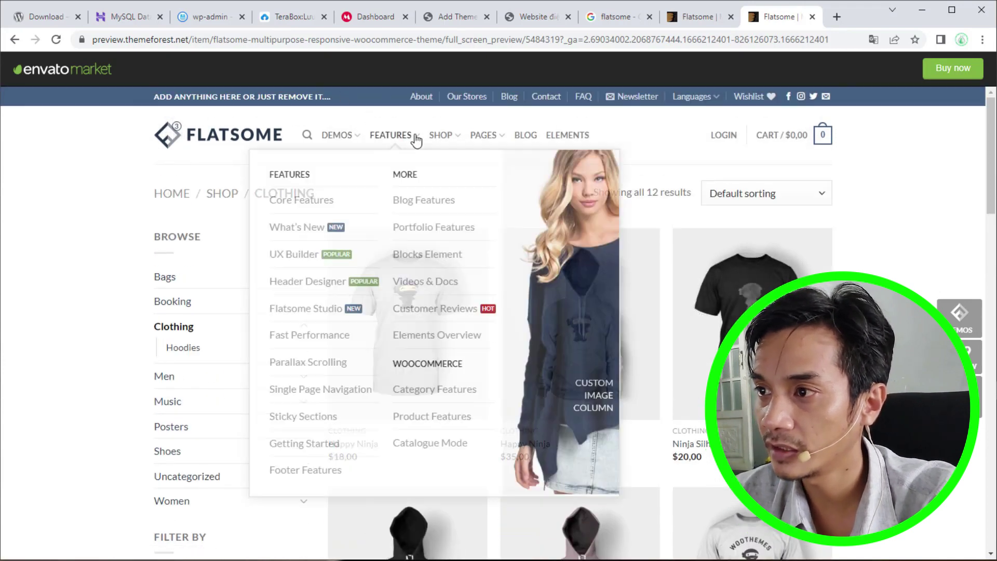
# - View the Happy Ninja T-shirt product page, then open the demo blog posts
pyautogui.click(422, 284)
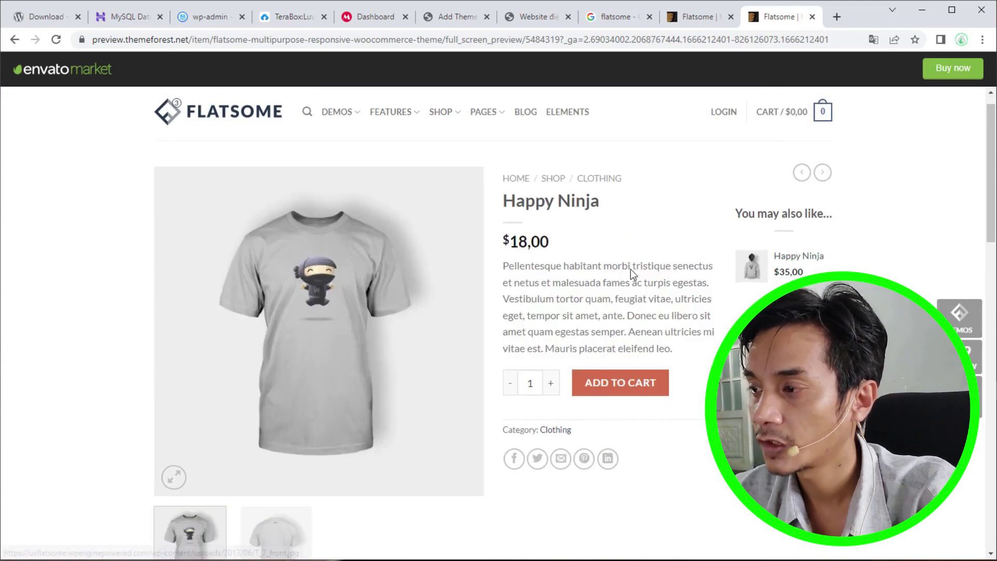
pyautogui.scroll(-3, 630, 275)
pyautogui.scroll(3, 269, 308)
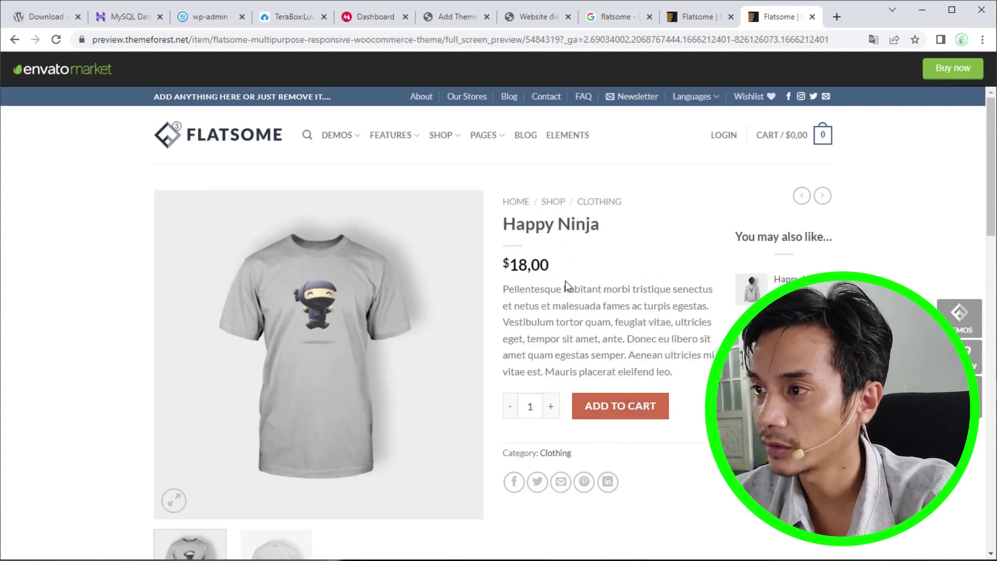
pyautogui.scroll(-15, 521, 361)
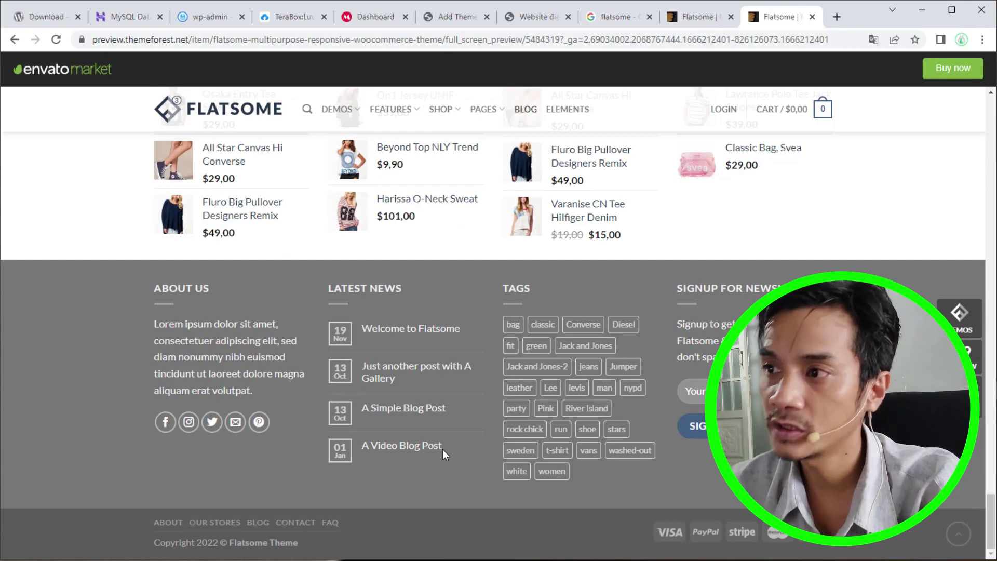
pyautogui.click(443, 450)
pyautogui.scroll(15, 856, 267)
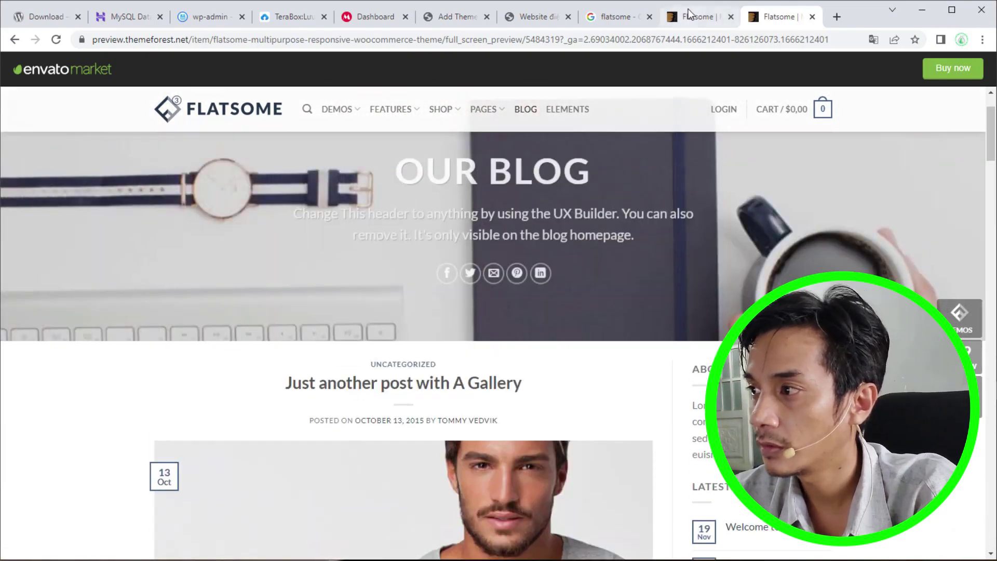
# - Extend Flatsome support to 12 months, raising $59 to $76.63, then return to Add Themes
pyautogui.click(689, 16)
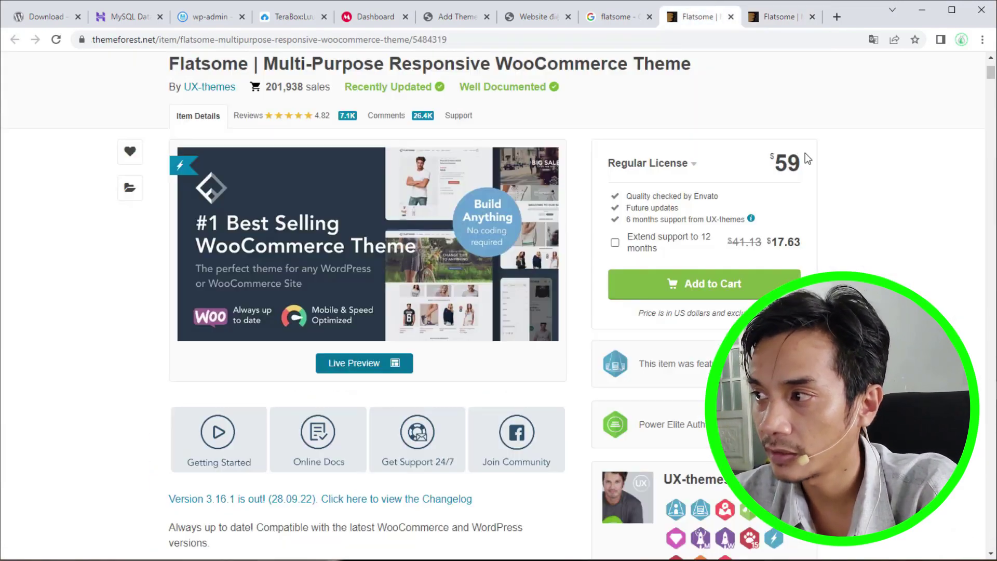
pyautogui.doubleClick(777, 162)
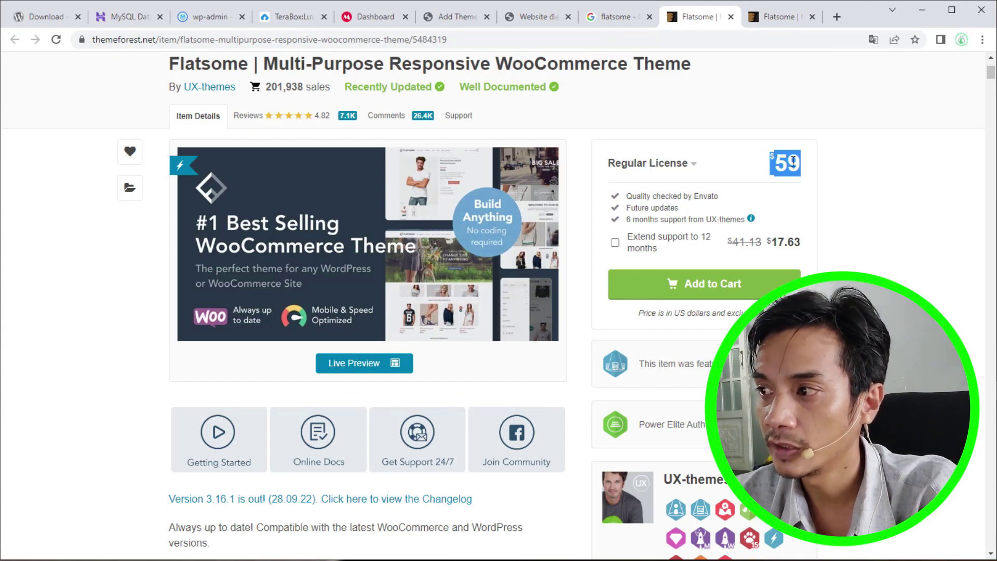
pyautogui.click(615, 243)
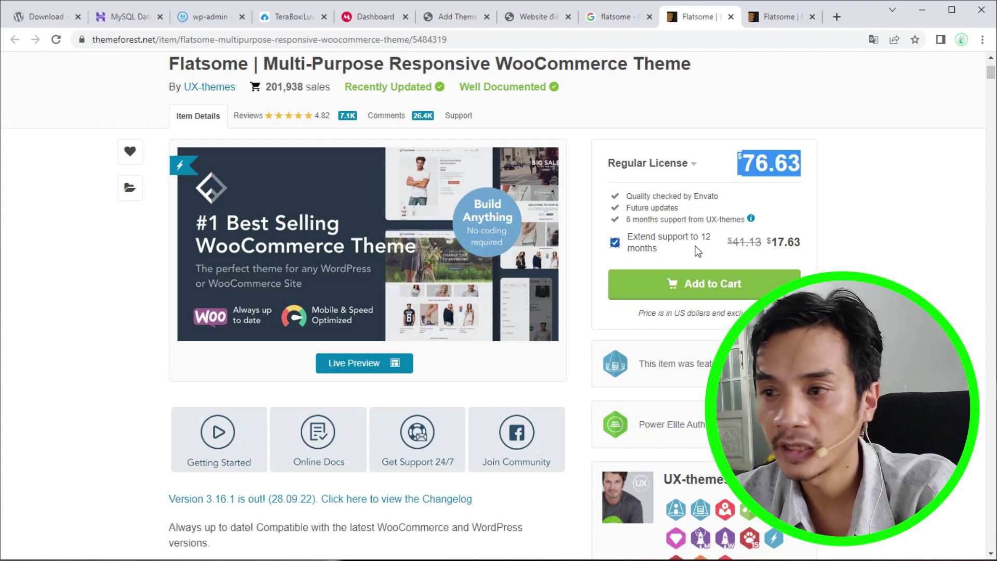
pyautogui.click(746, 164)
pyautogui.moveTo(746, 164); pyautogui.dragTo(809, 170)
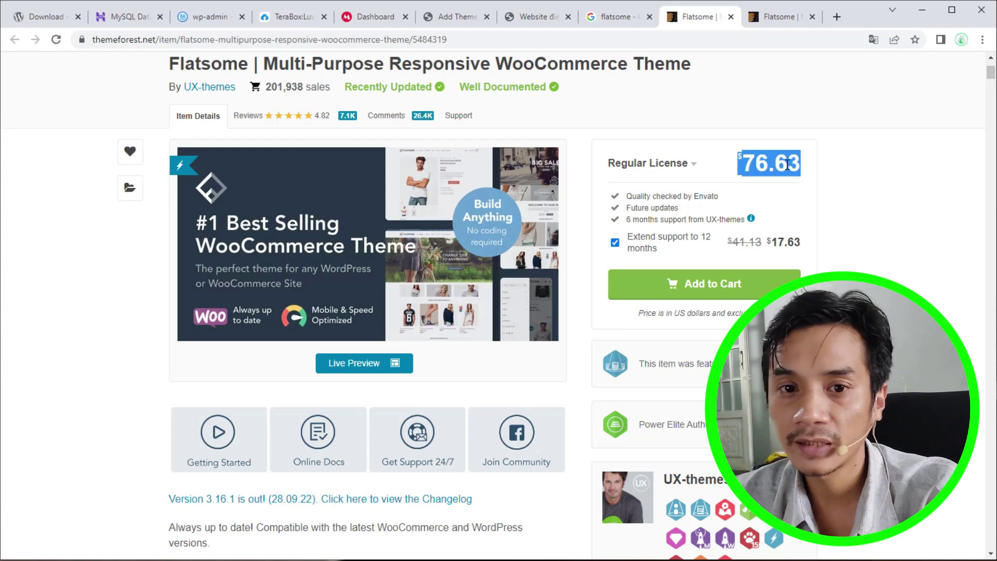
pyautogui.click(455, 17)
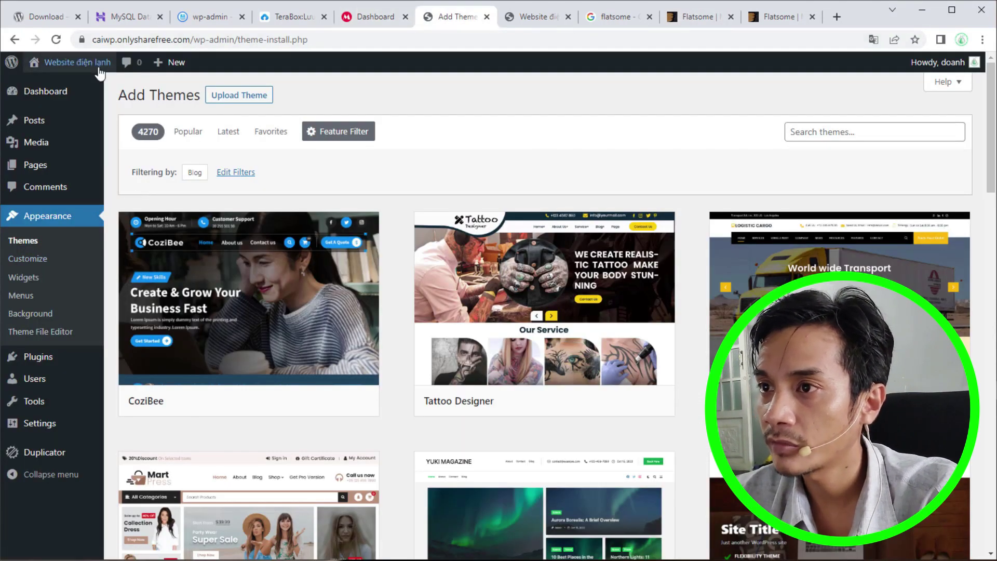
# - Open the Upload Theme panel and locate flatsome-v3.14.2f.zip in the cloud folder tab
pyautogui.click(207, 39)
pyautogui.moveTo(92, 40); pyautogui.dragTo(219, 39)
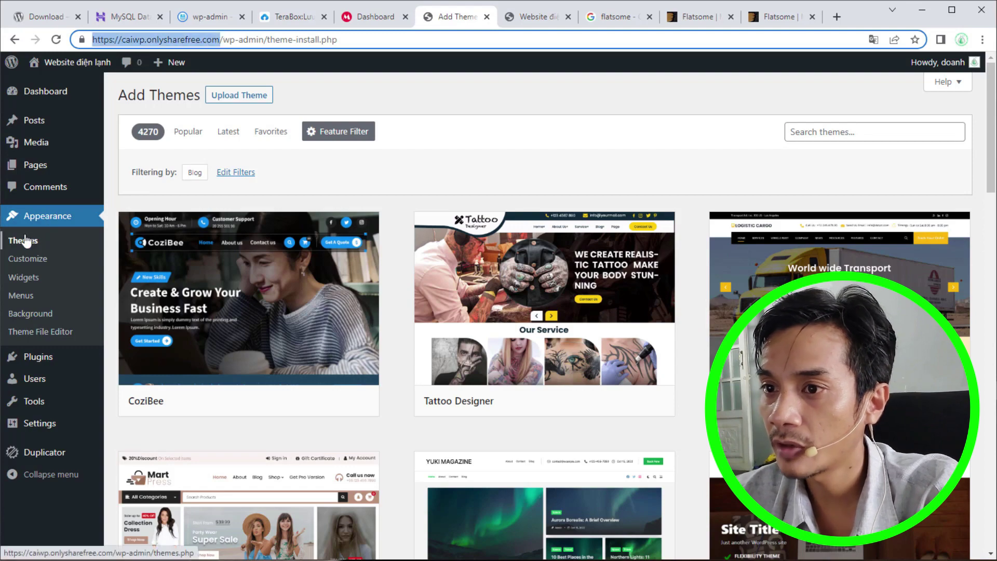
pyautogui.click(507, 179)
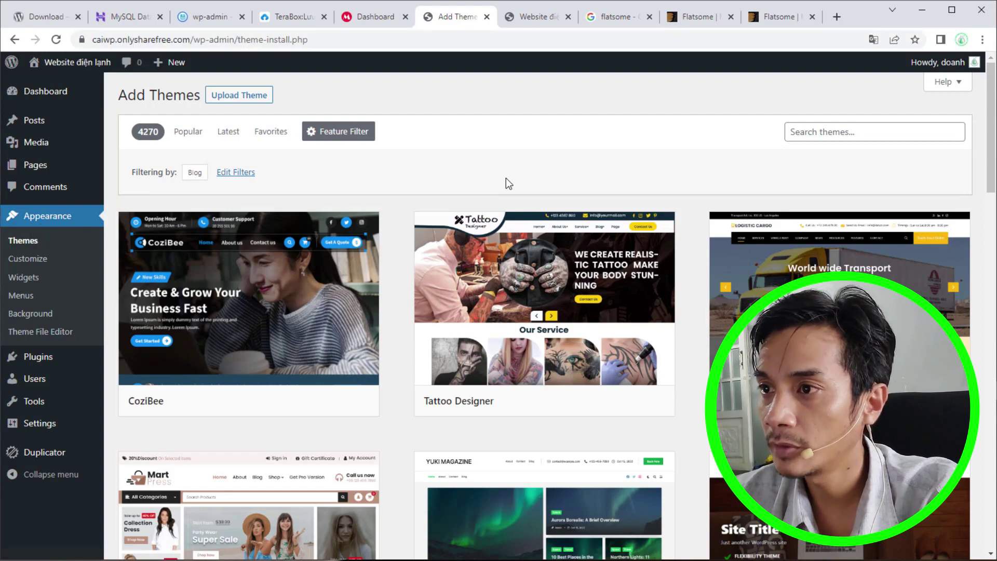
pyautogui.click(239, 95)
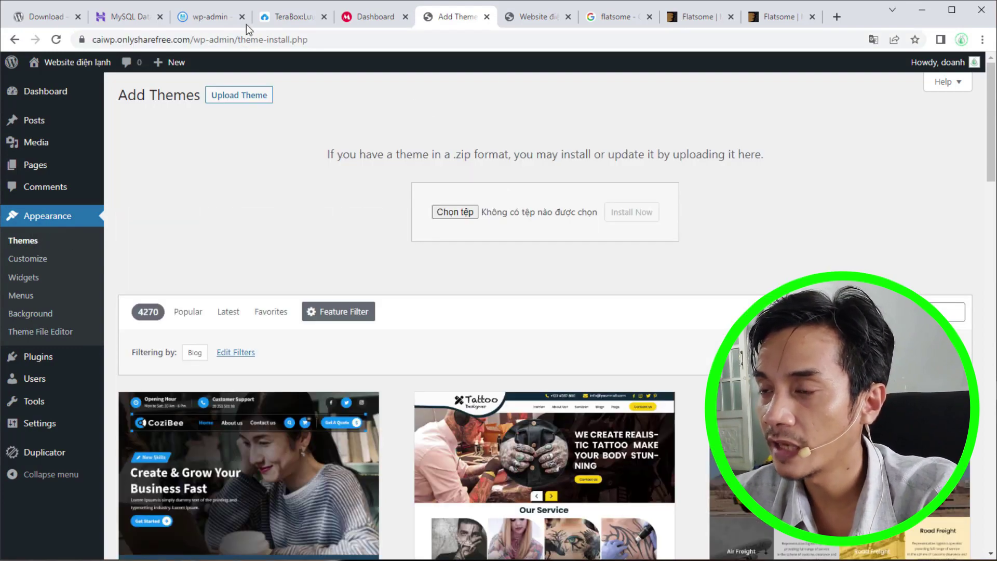
pyautogui.click(275, 17)
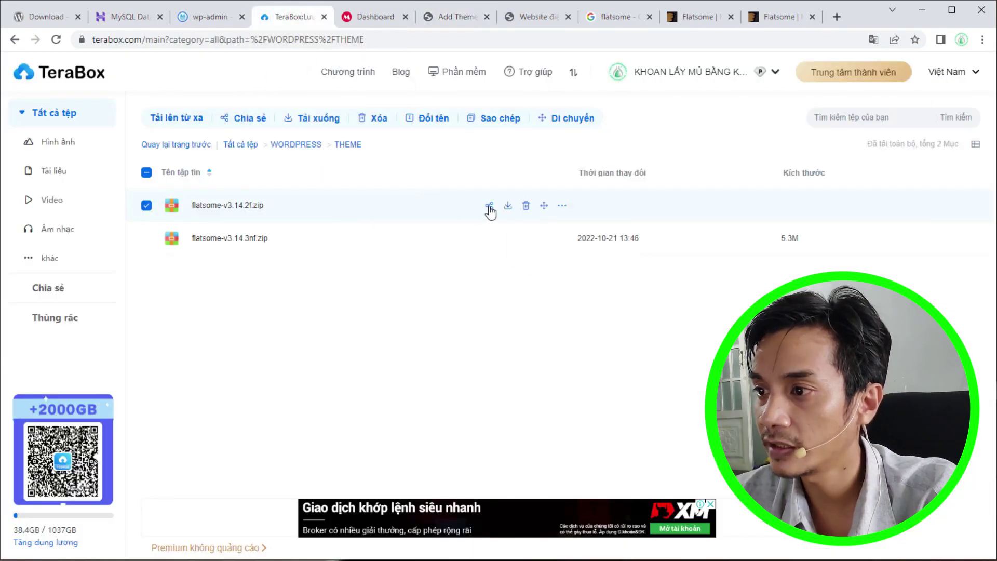
pyautogui.click(489, 206)
pyautogui.click(218, 17)
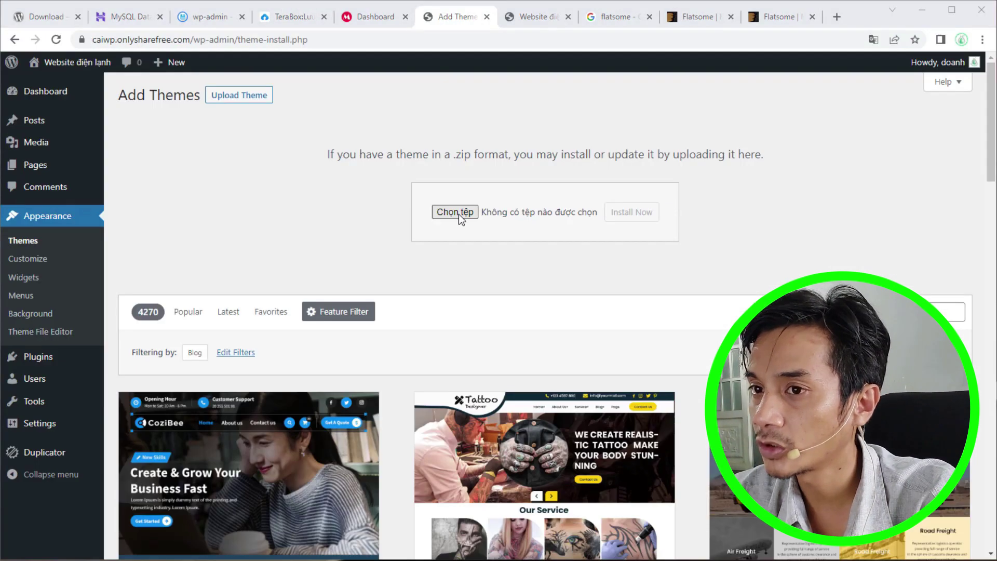
# - Upload flatsome-v3.14.2f.zip from Du an WEB > Theme; installation fails for missing style.css
pyautogui.click(459, 214)
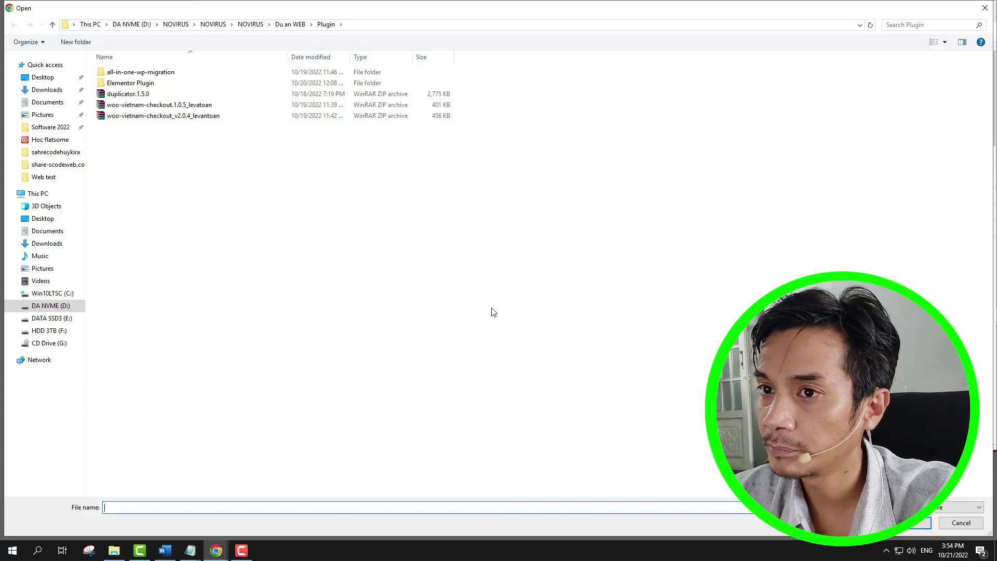
pyautogui.click(294, 25)
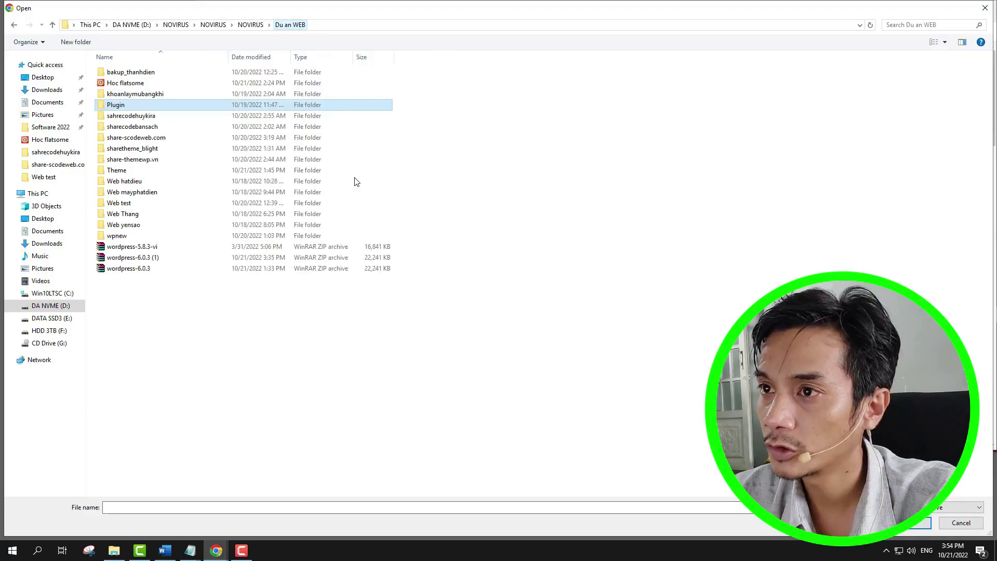
pyautogui.doubleClick(115, 174)
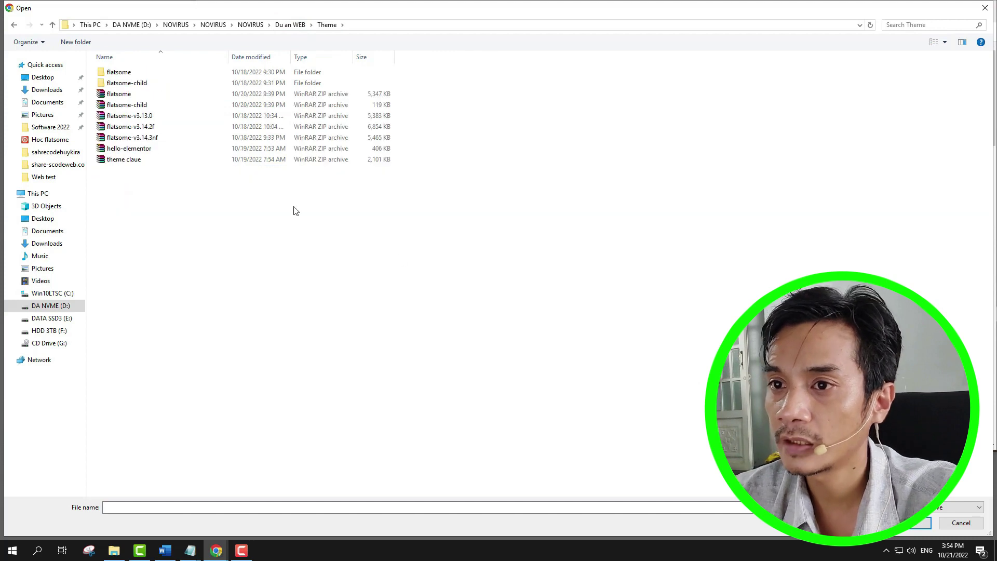
pyautogui.doubleClick(139, 127)
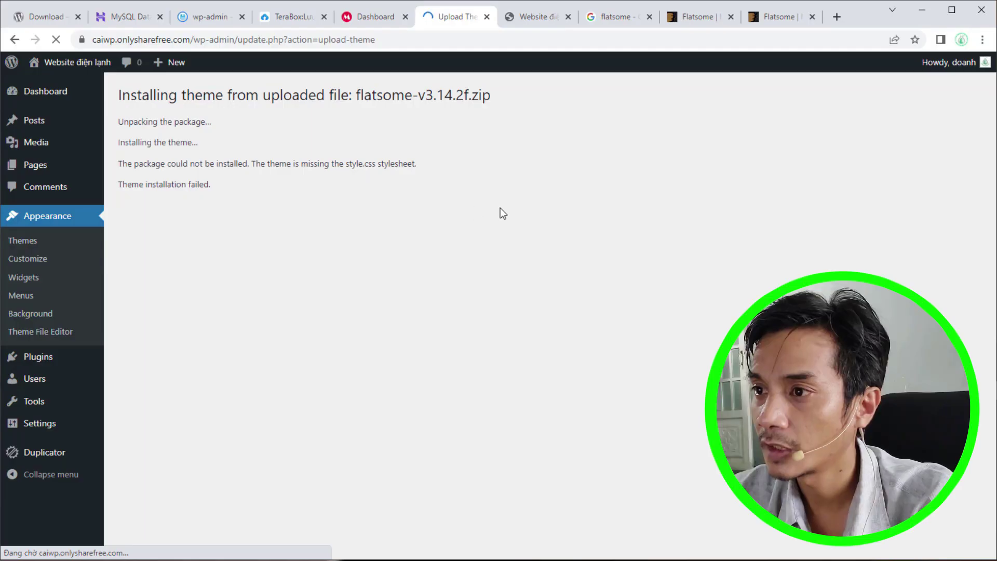
pyautogui.tripleClick(161, 188)
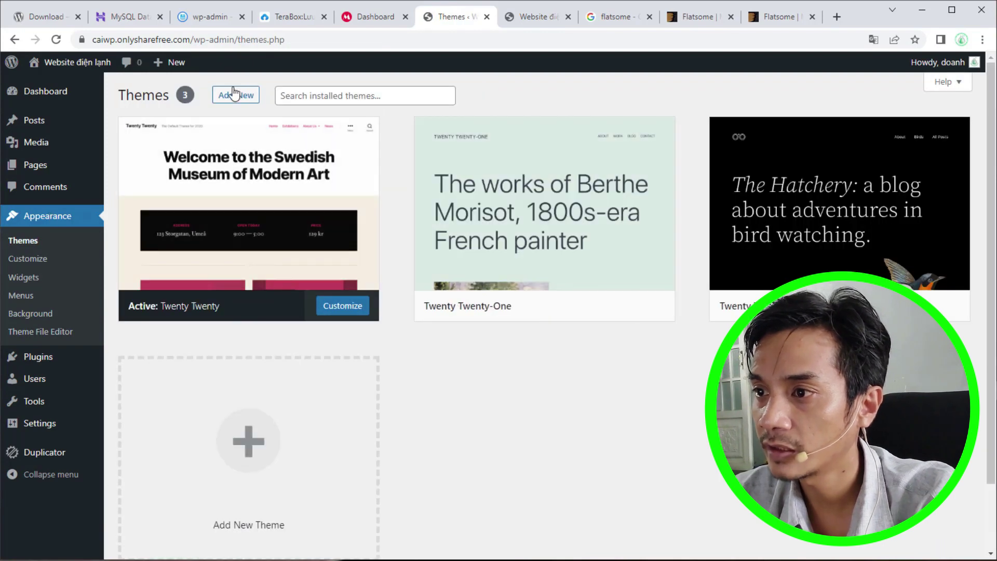
pyautogui.click(235, 94)
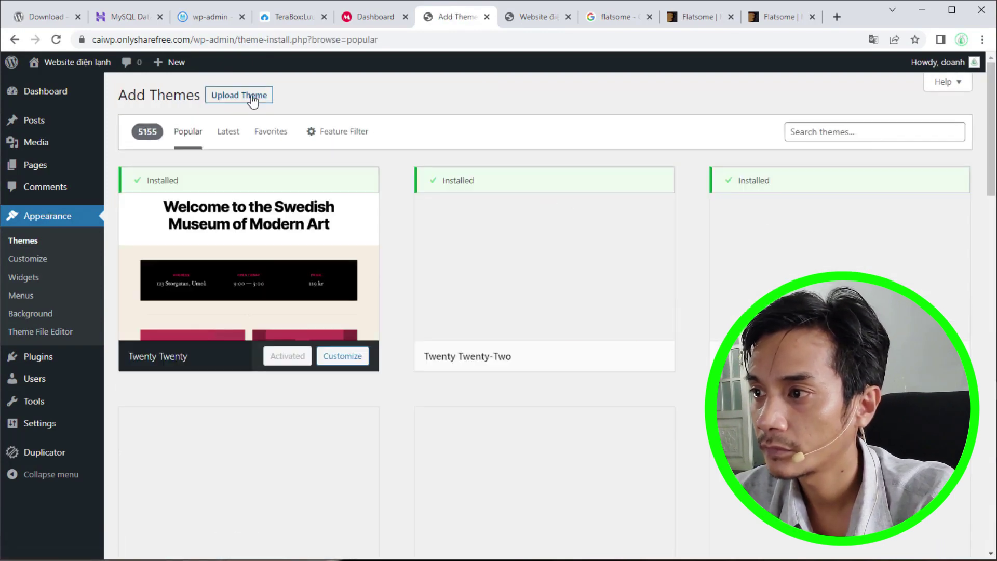
# - Extract the flatsome-v3.14.2f archive into its own folder with WinRAR
pyautogui.click(255, 98)
pyautogui.click(466, 212)
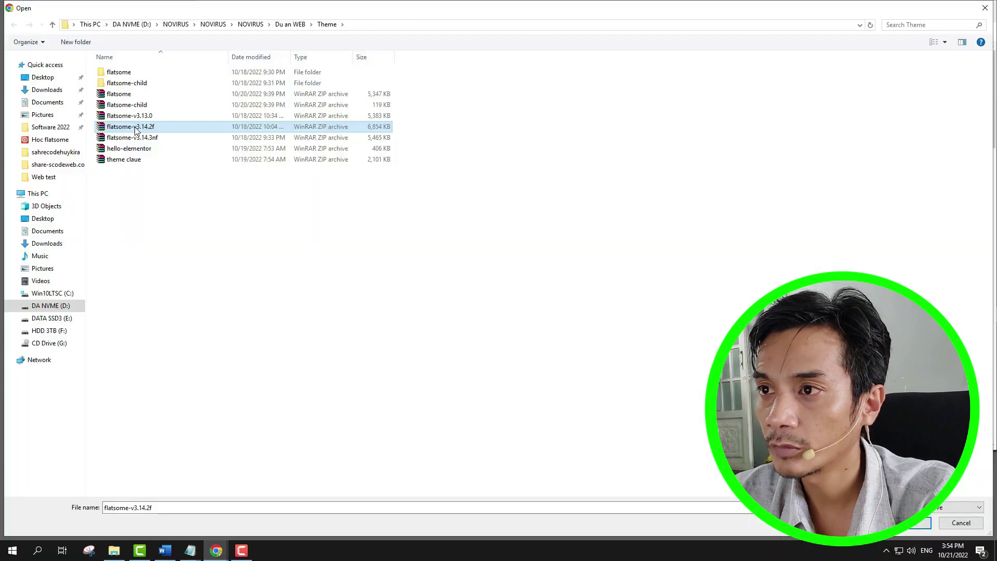
pyautogui.rightClick(134, 129)
pyautogui.moveTo(238, 163)
pyautogui.click(385, 183)
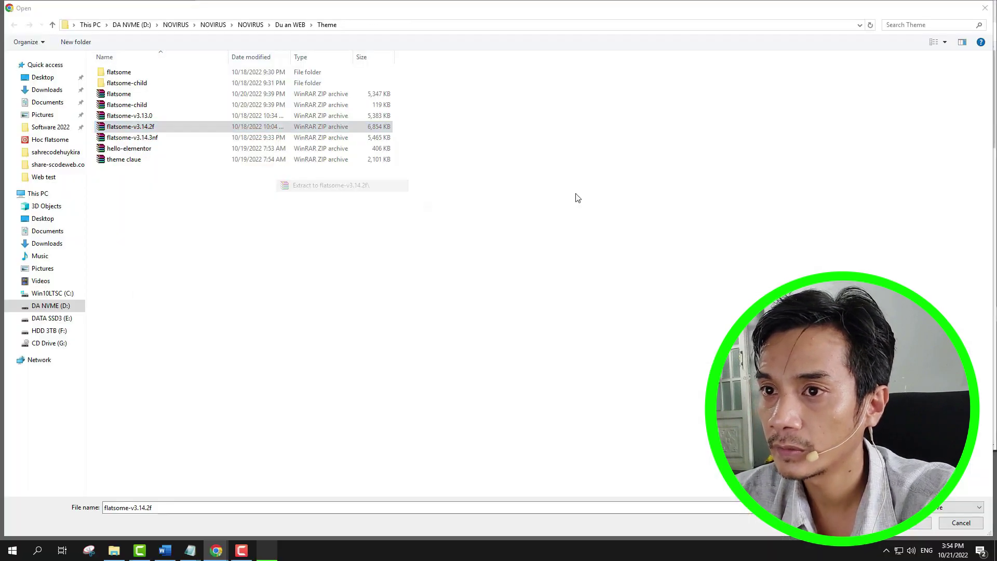
pyautogui.doubleClick(134, 94)
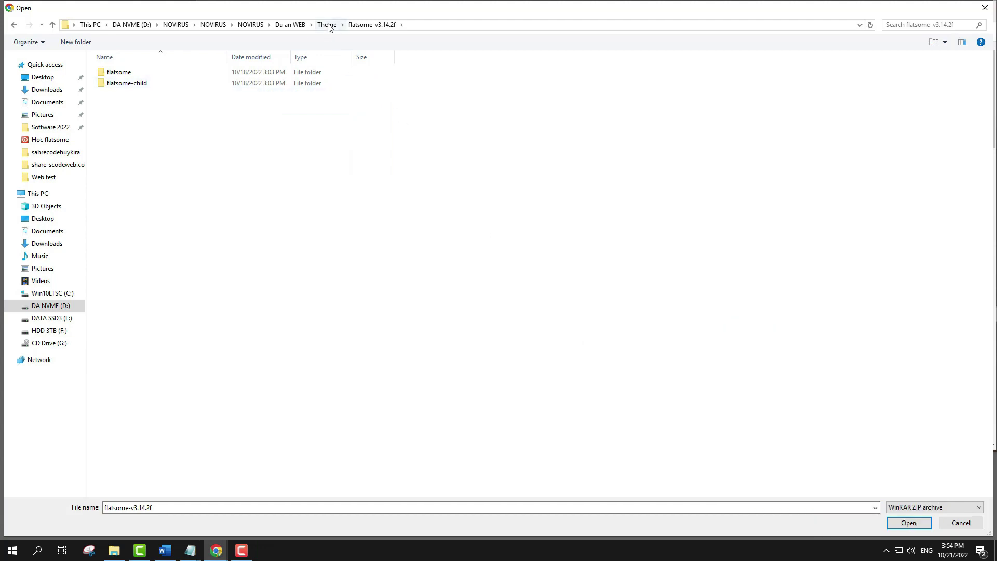
pyautogui.click(329, 25)
pyautogui.doubleClick(130, 94)
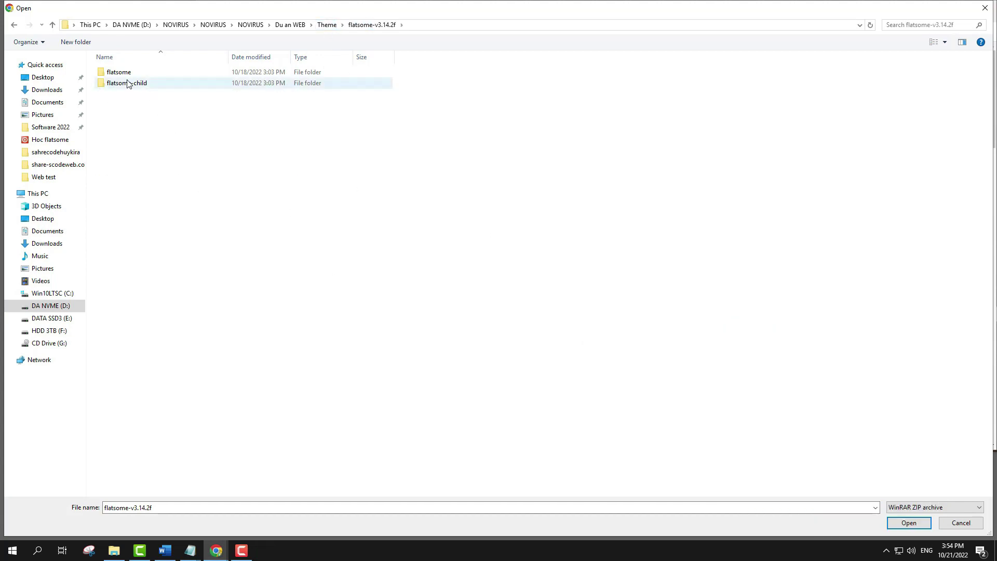
# - Repack the flatsome and flatsome-child folders as flatsome.zip and flatsome-child.zip
pyautogui.click(107, 74)
pyautogui.rightClick(106, 75)
pyautogui.moveTo(220, 239)
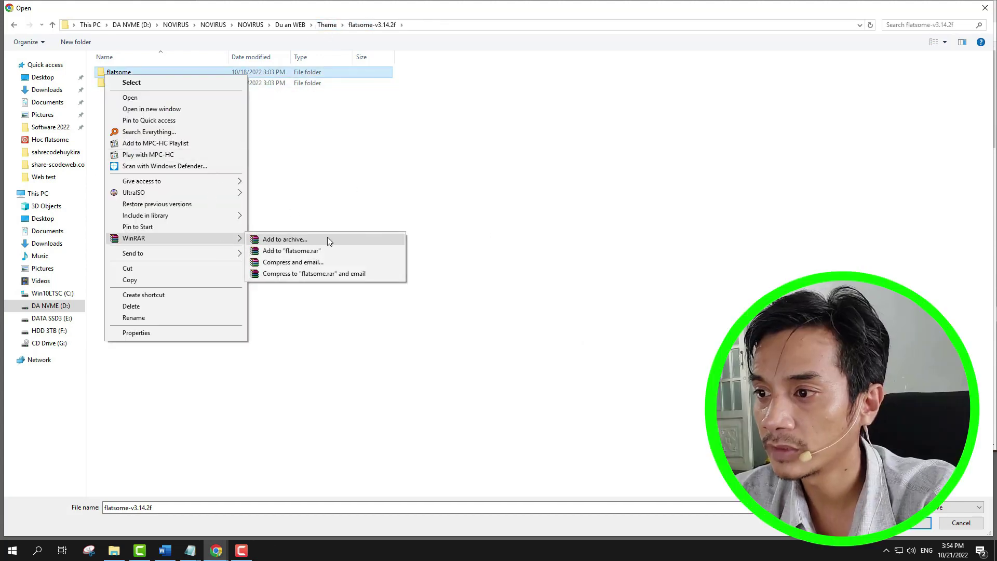
pyautogui.click(285, 239)
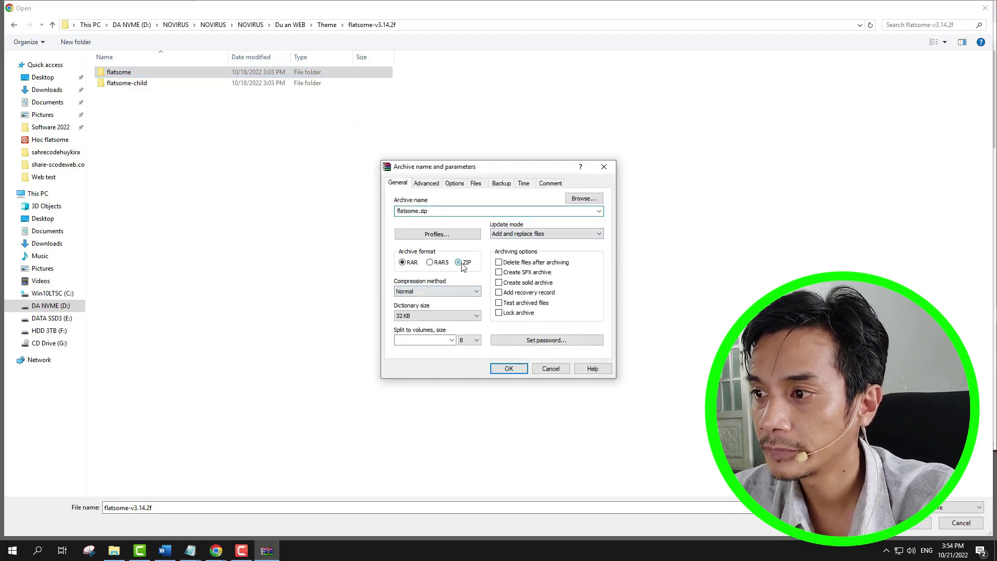
pyautogui.click(510, 369)
pyautogui.rightClick(126, 86)
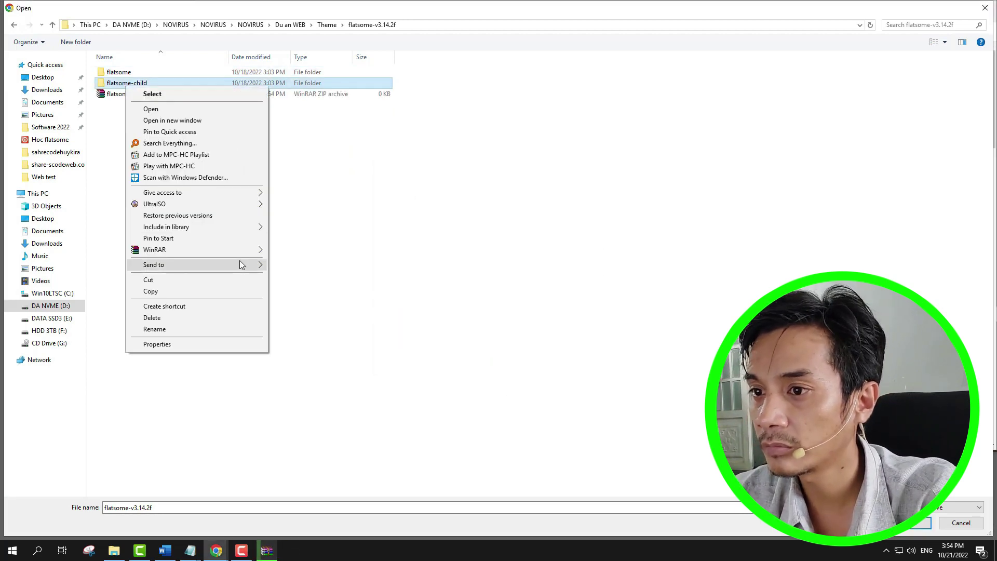
pyautogui.moveTo(207, 250)
pyautogui.click(398, 251)
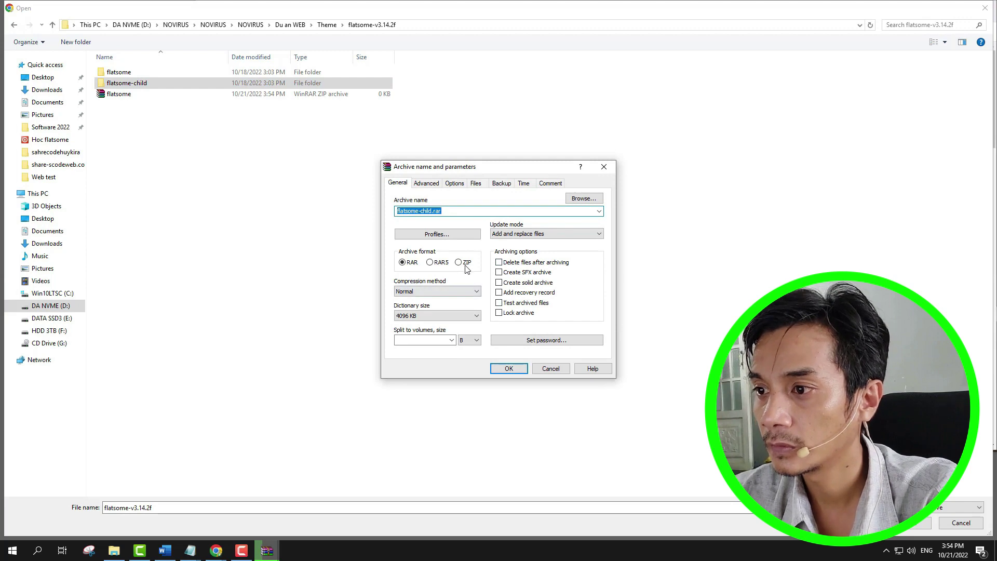
pyautogui.click(506, 369)
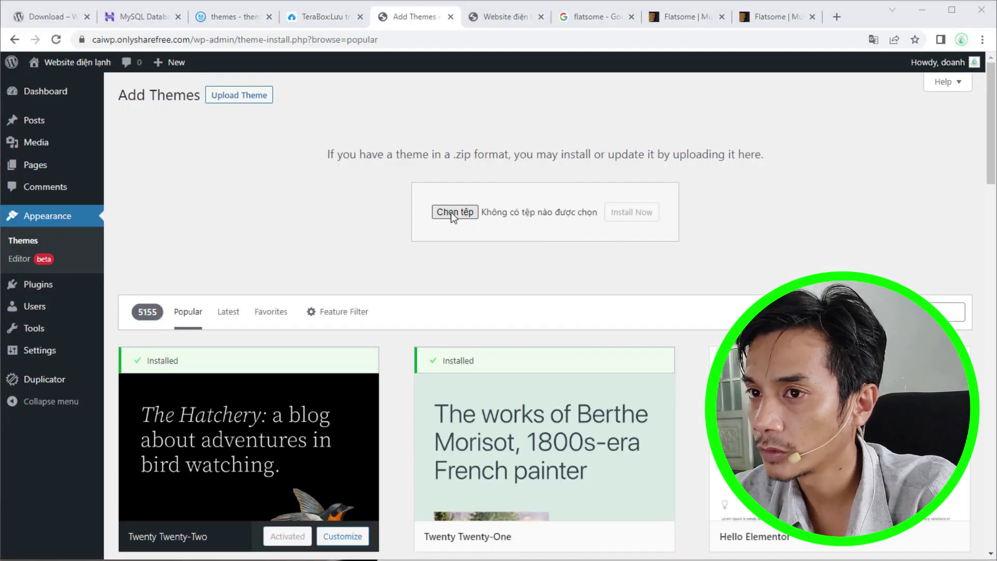
# - Upload flatsome.zip as a new theme and install it
pyautogui.click(450, 212)
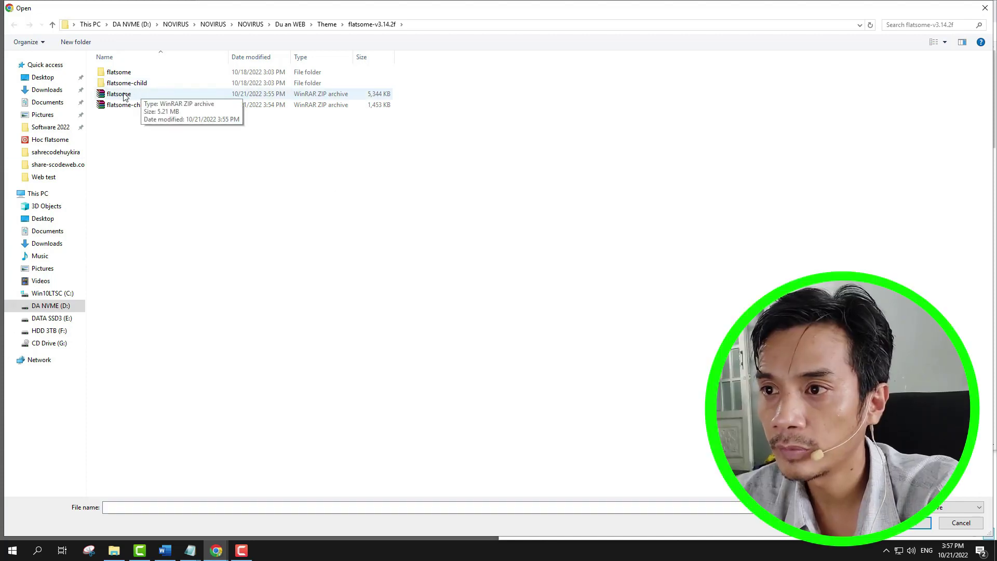
pyautogui.doubleClick(125, 96)
pyautogui.click(630, 213)
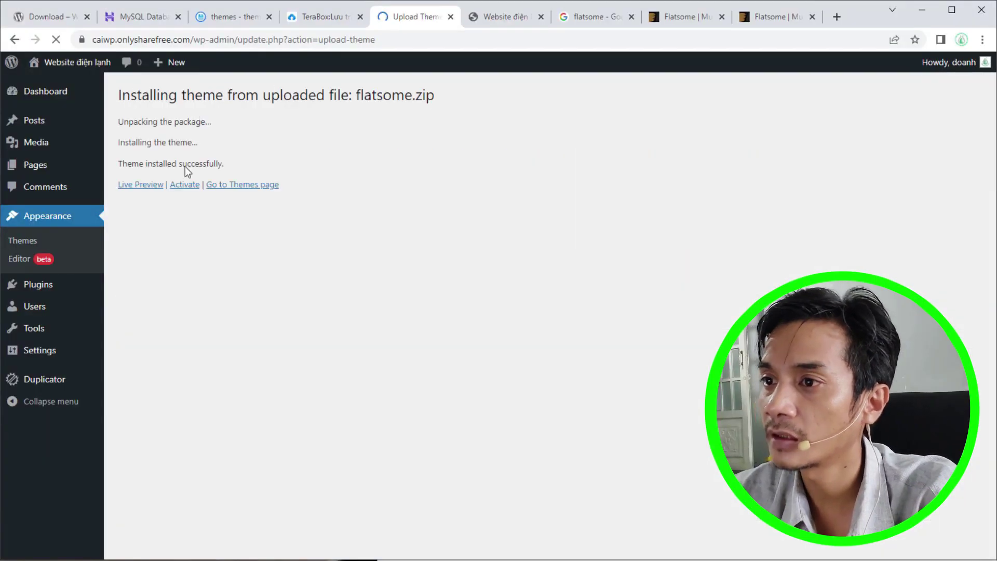
# - Activate the Flatsome theme and skip its setup wizard
pyautogui.click(184, 184)
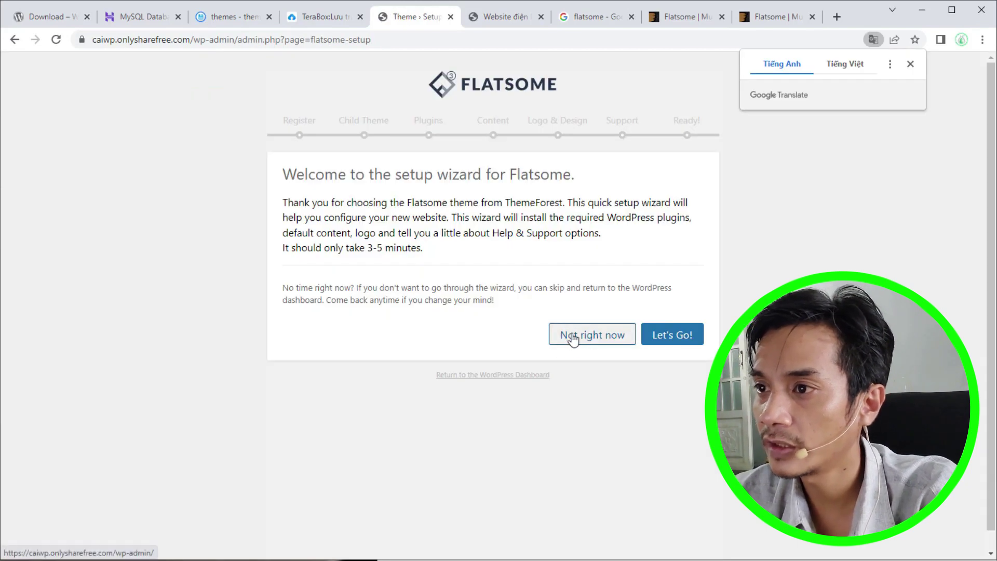
pyautogui.click(572, 339)
pyautogui.click(38, 329)
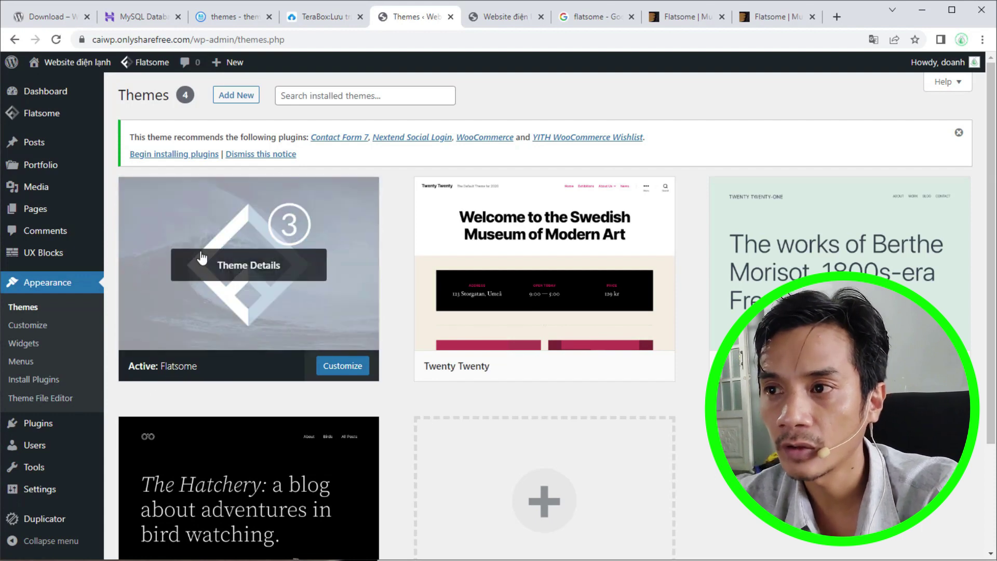
# - Upload flatsome-child.zip as a new theme, install it and activate it
pyautogui.click(239, 106)
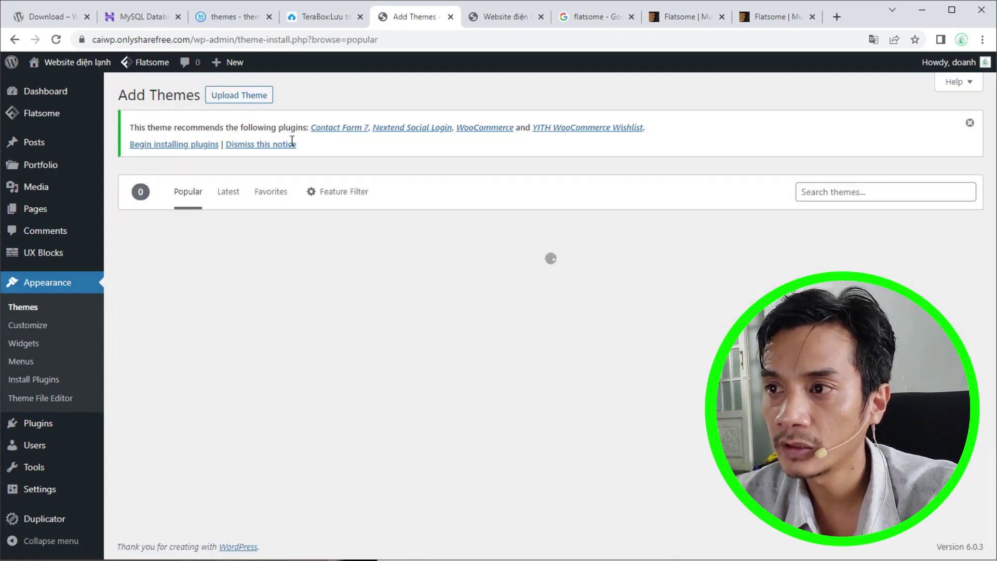
pyautogui.click(244, 101)
pyautogui.click(453, 275)
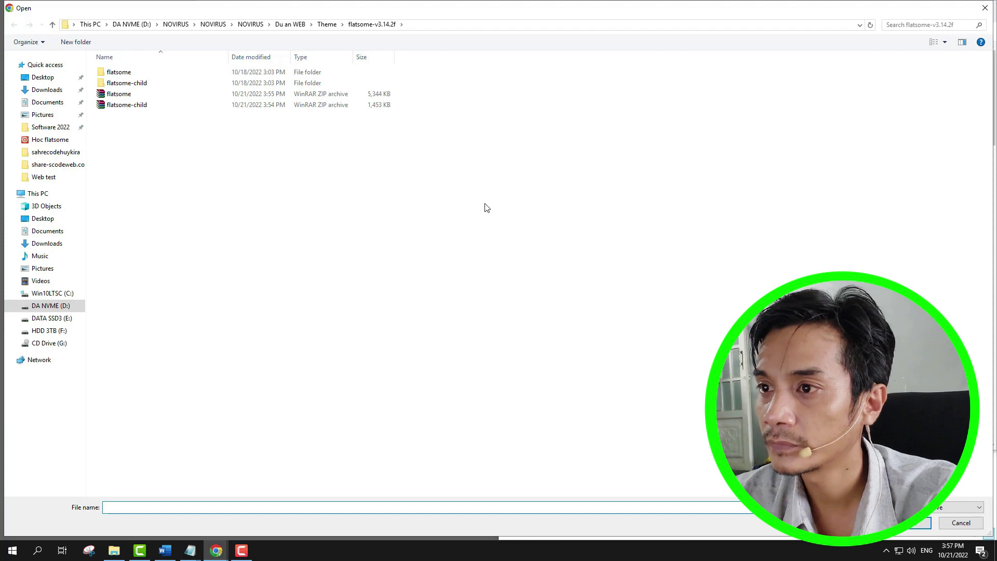
pyautogui.click(137, 105)
pyautogui.doubleClick(127, 104)
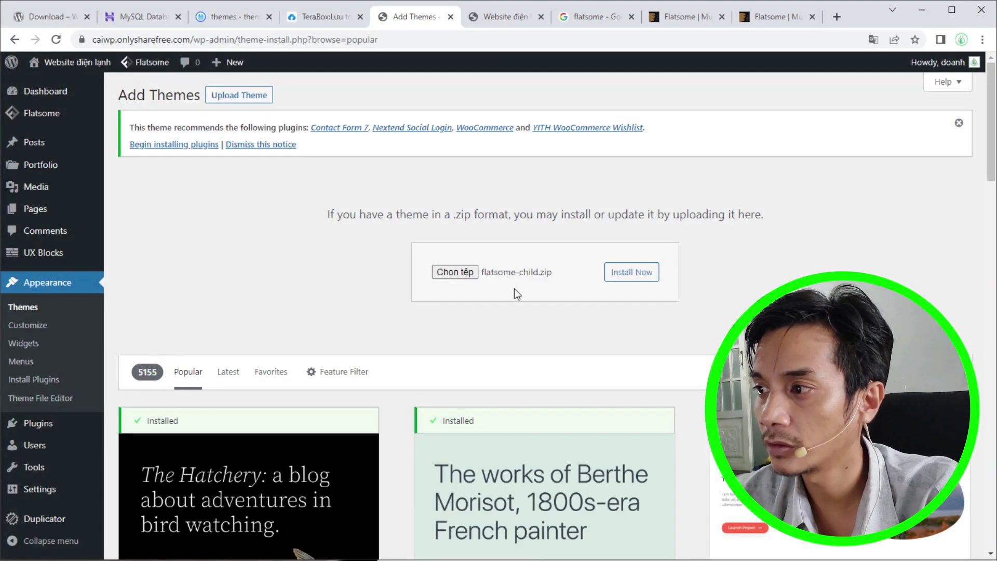
pyautogui.click(632, 271)
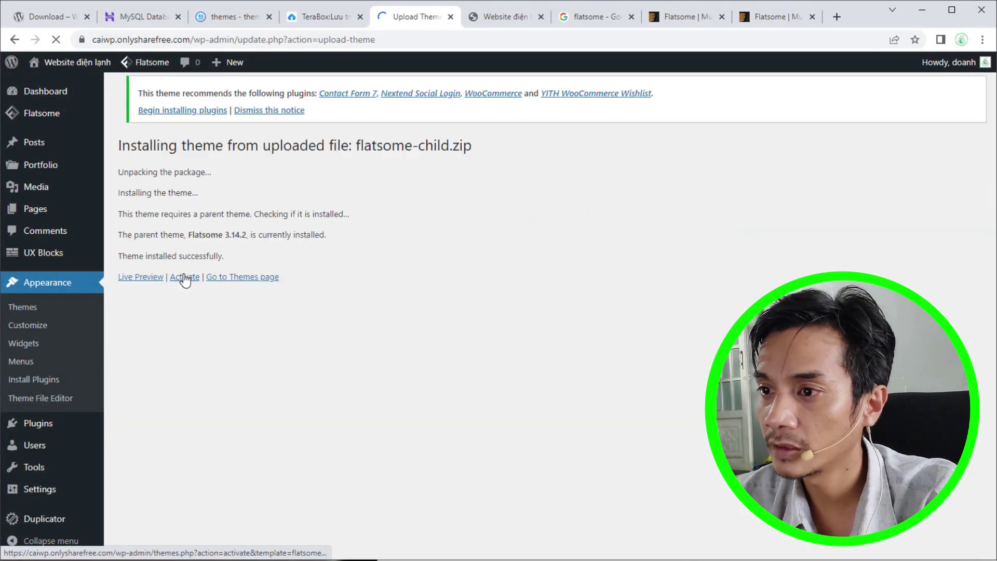
pyautogui.click(186, 276)
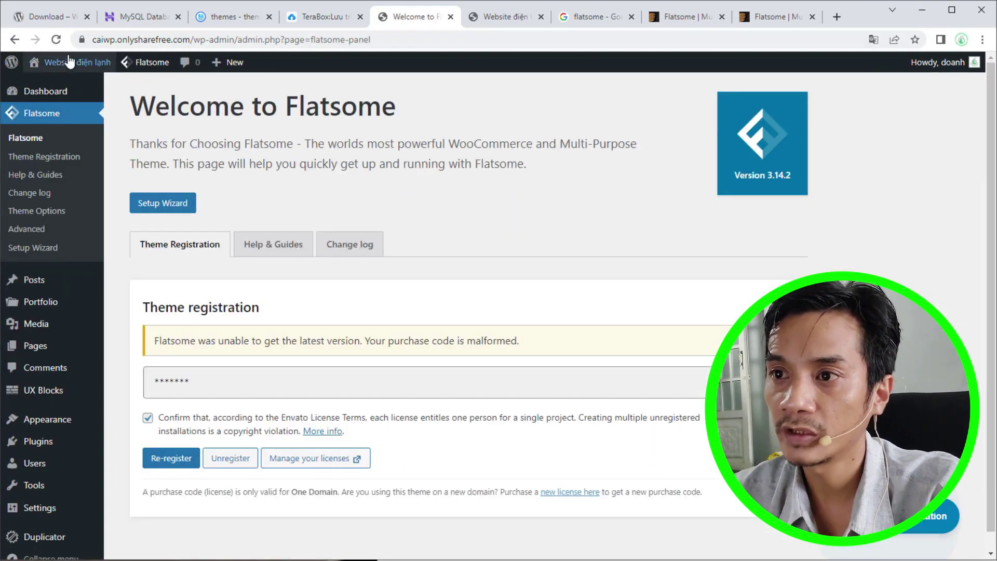
# - Open the live site in a new tab and compare it with the Flatsome demo preview
pyautogui.moveTo(57, 68)
pyautogui.rightClick(46, 86)
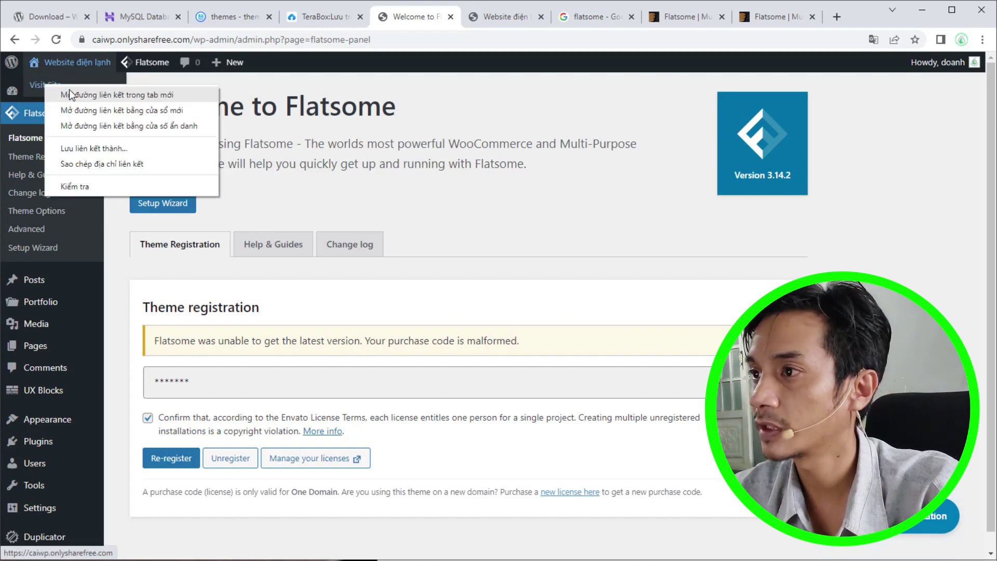
pyautogui.click(73, 99)
pyautogui.click(457, 16)
pyautogui.click(892, 260)
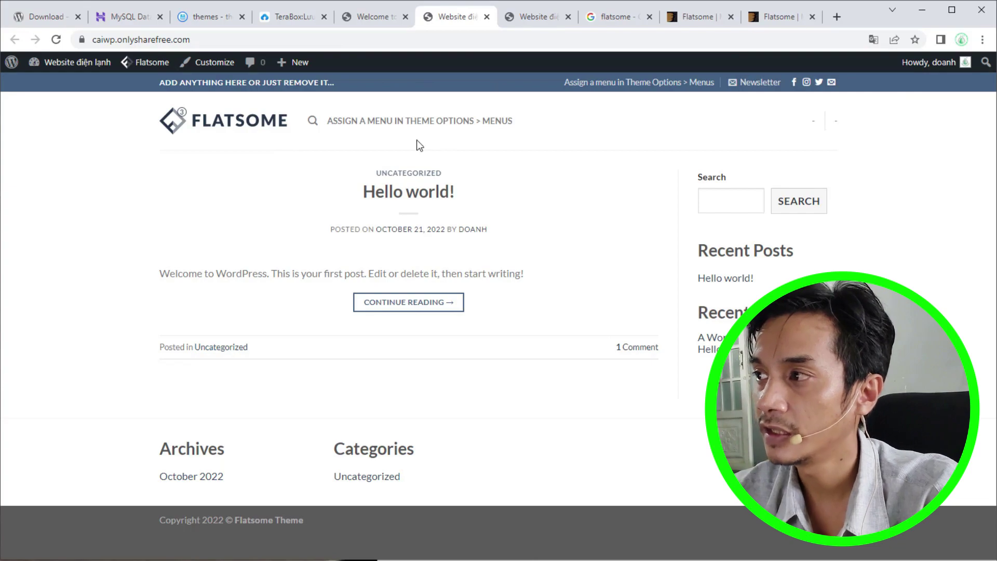
pyautogui.click(766, 16)
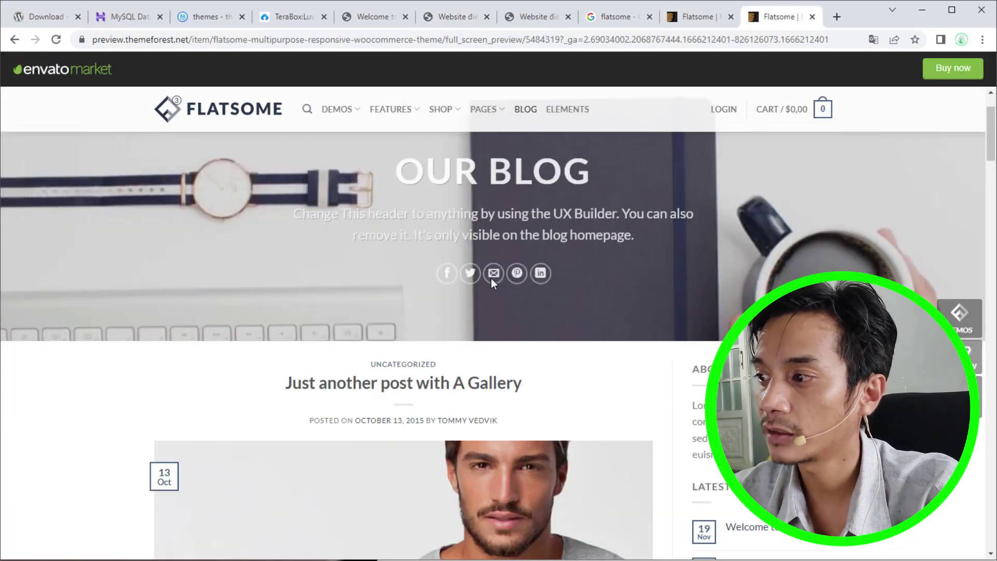
pyautogui.moveTo(989, 131)
pyautogui.mouseDown()
pyautogui.moveTo(989, 400)
pyautogui.moveTo(985, 121)
pyautogui.mouseUp()
pyautogui.moveTo(460, 136)
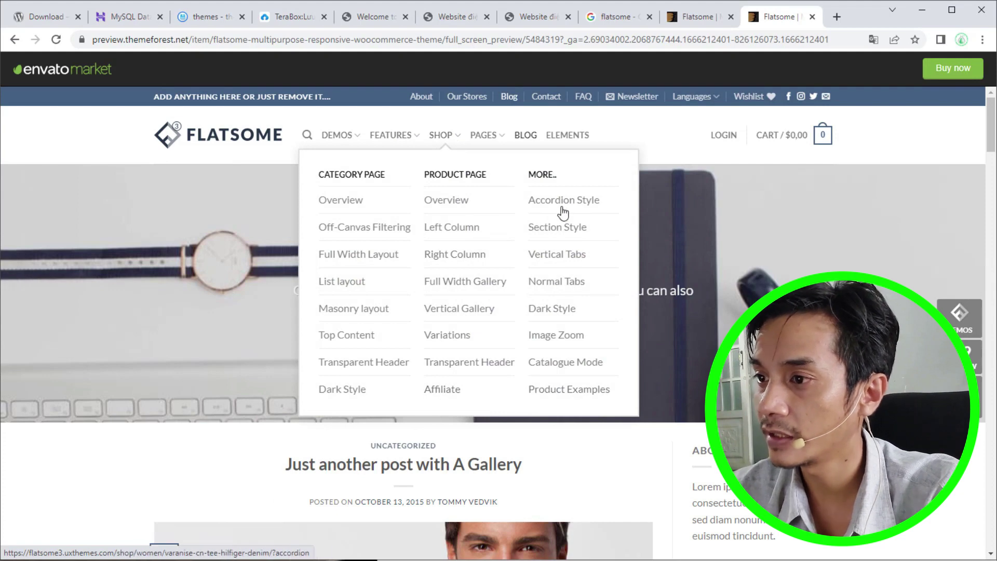
pyautogui.click(451, 17)
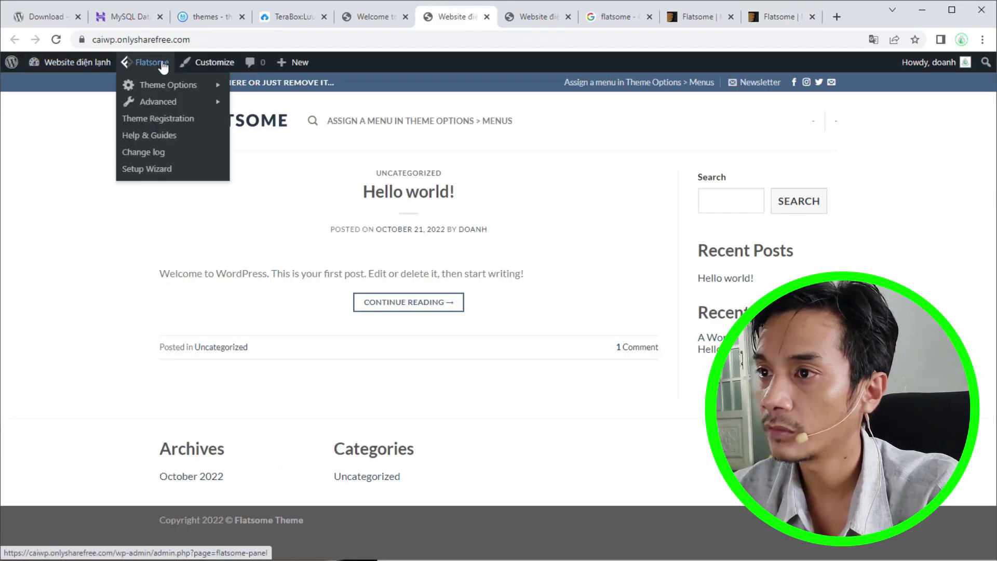
# - Browse Flatsome Advanced panels from Custom CSS to Backup and Import, then open Theme Options
pyautogui.moveTo(216, 68)
pyautogui.moveTo(148, 62)
pyautogui.click(156, 100)
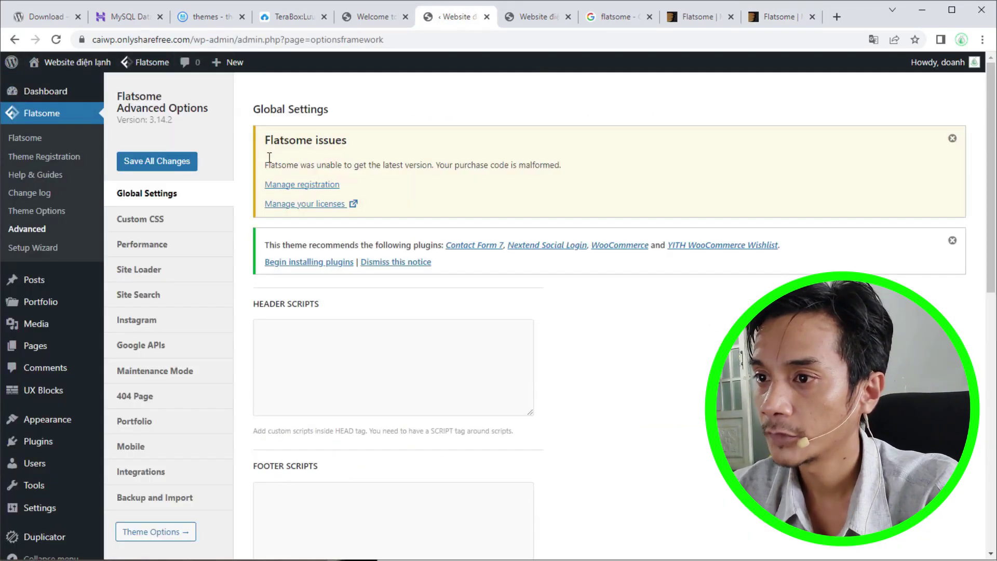
pyautogui.click(156, 218)
pyautogui.click(151, 244)
pyautogui.click(146, 345)
pyautogui.click(151, 370)
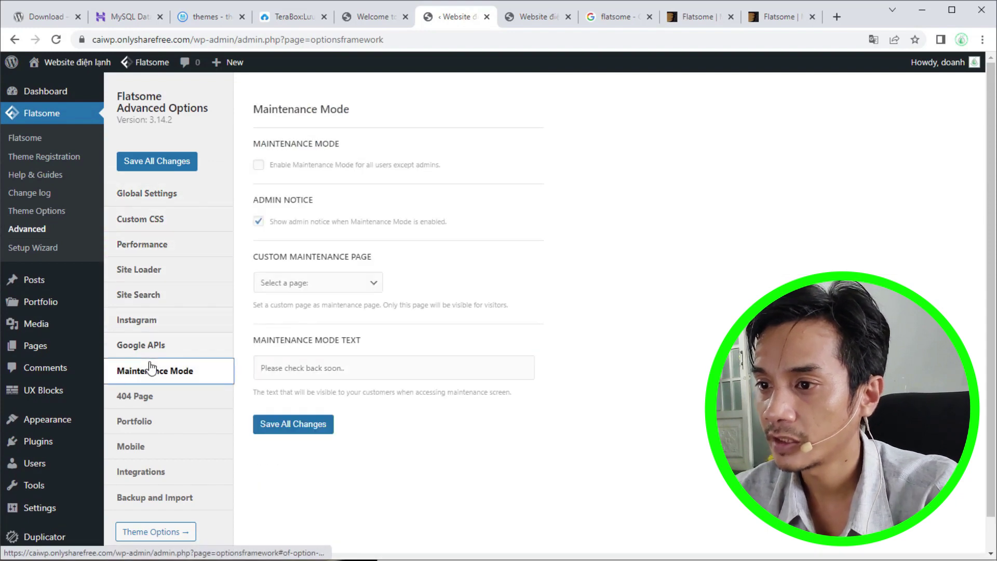
pyautogui.scroll(-1, 156, 314)
pyautogui.click(148, 356)
pyautogui.click(151, 383)
pyautogui.click(156, 457)
pyautogui.scroll(-1, 72, 322)
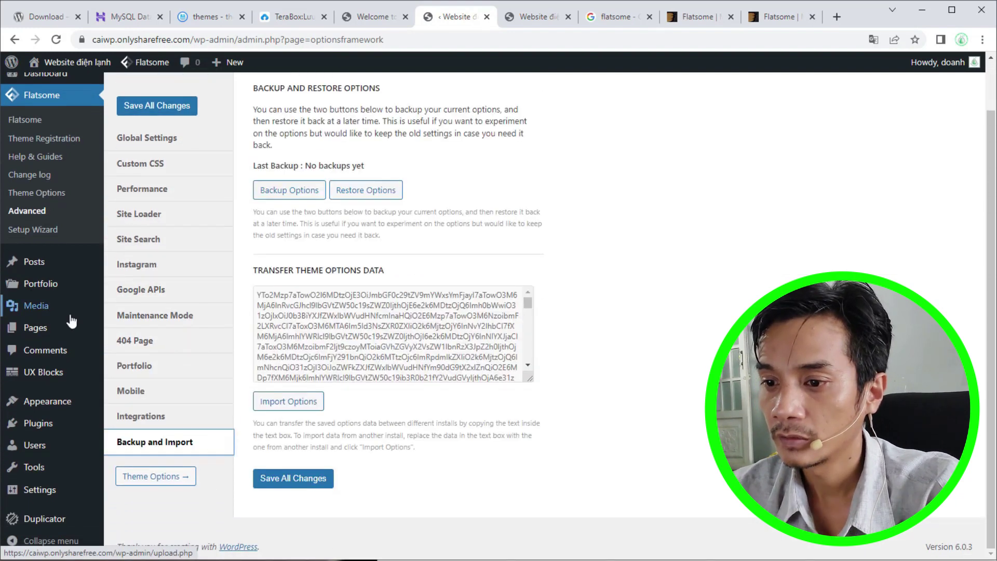
pyautogui.click(156, 476)
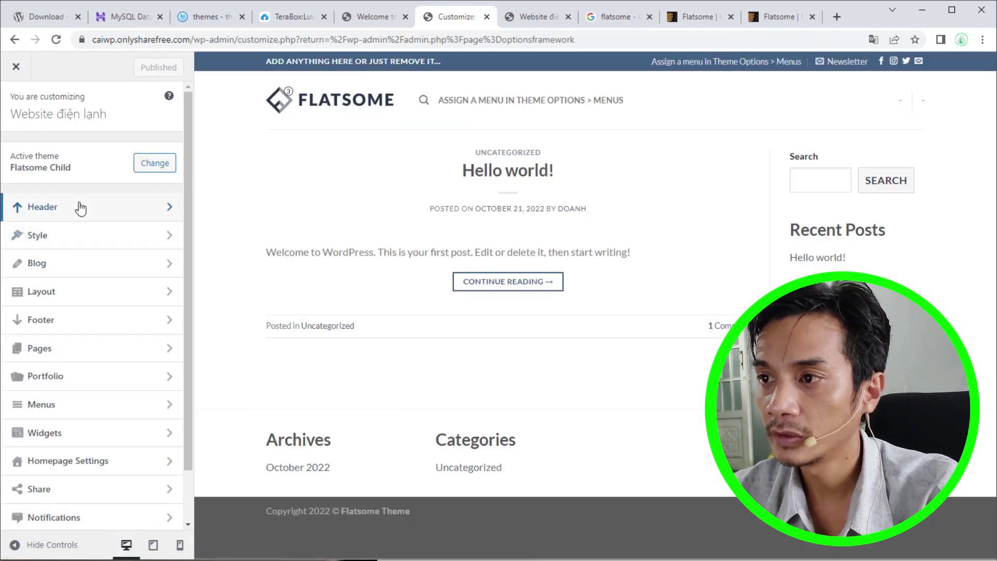
# - Review the Header builder settings, compare with the demo, then view the Installed Plugins list
pyautogui.click(78, 207)
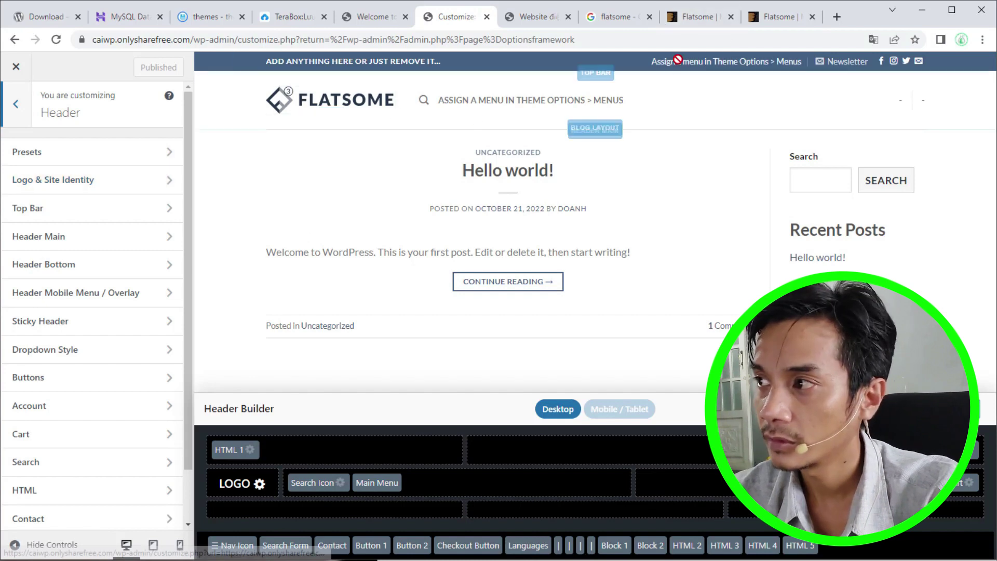
pyautogui.click(774, 10)
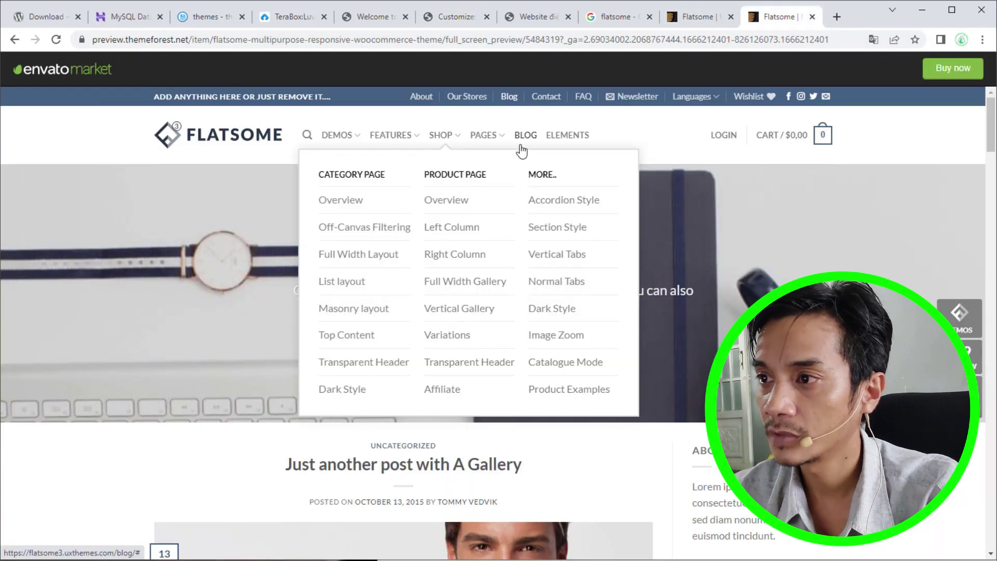
pyautogui.click(122, 17)
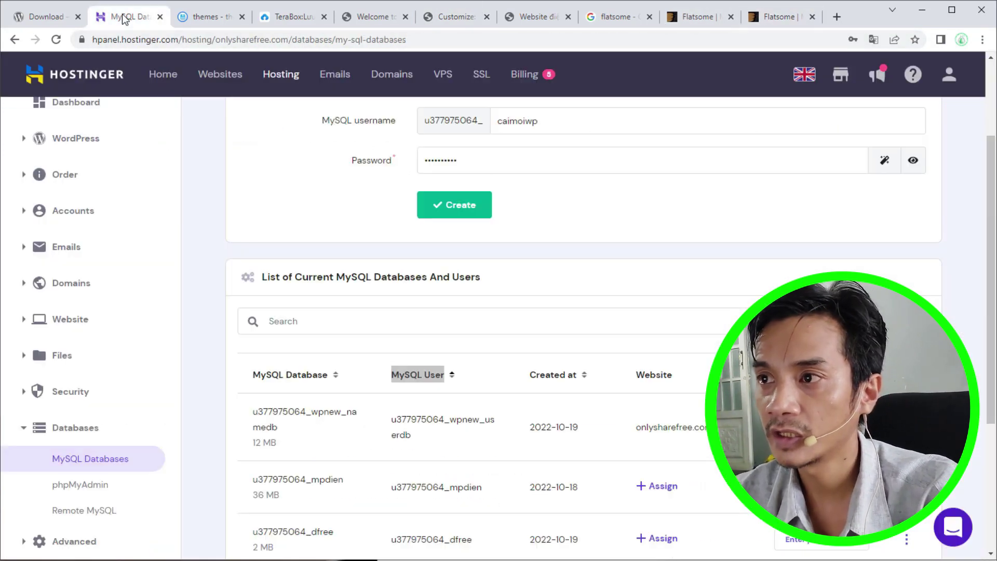
pyautogui.click(13, 19)
pyautogui.click(359, 17)
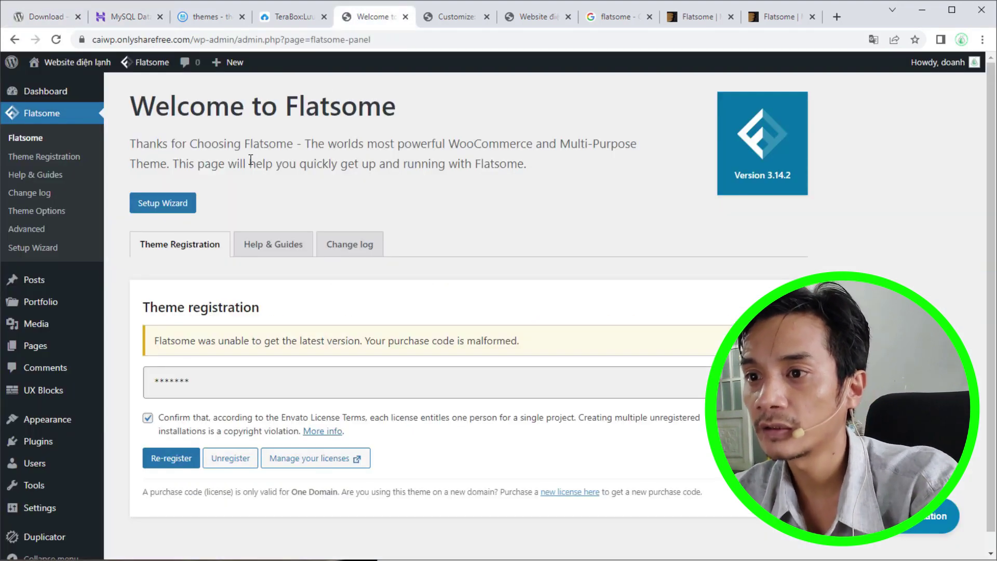
pyautogui.click(35, 439)
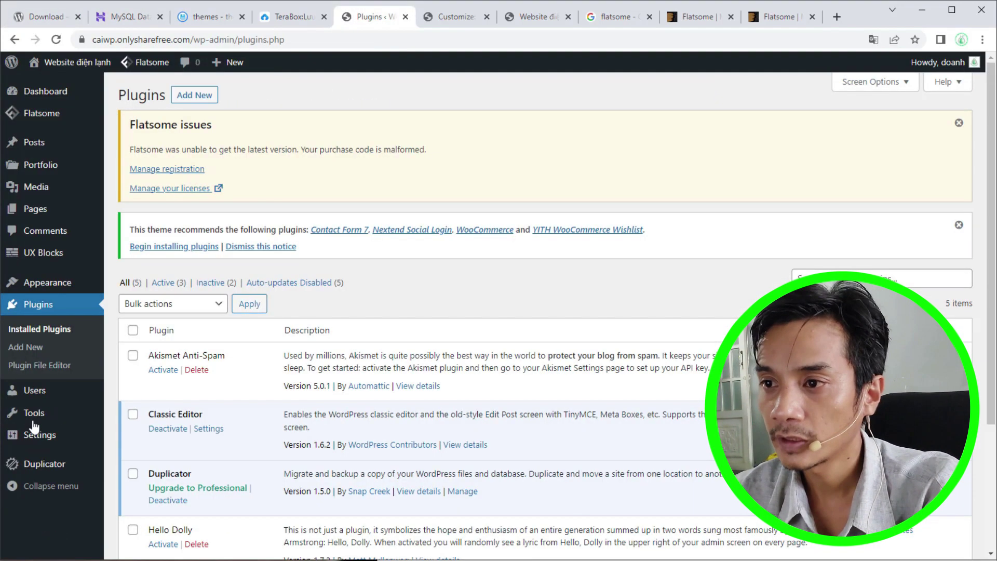